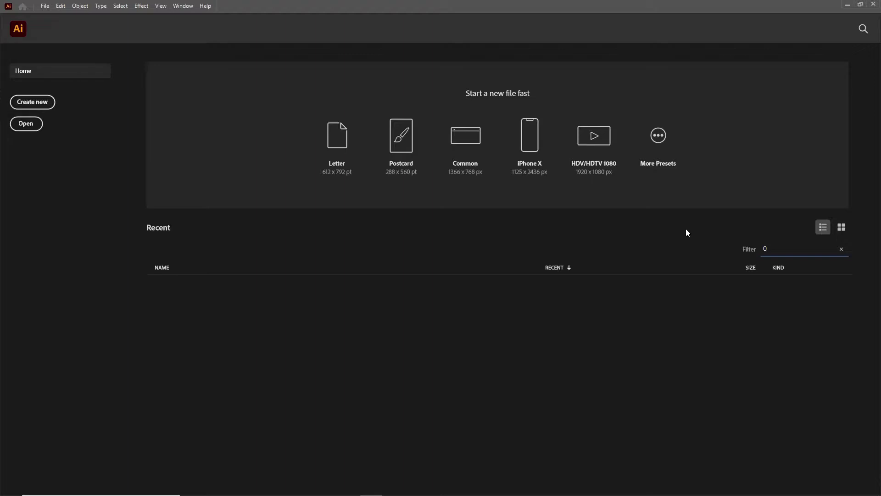
Step: Create a new blank Letter-size document (612 x 792 pt) from the Home screen's presets
click(339, 149)
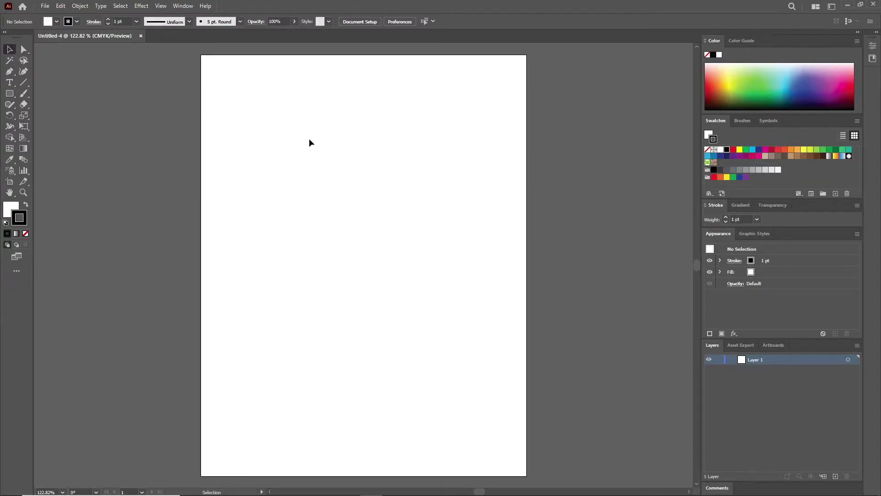
Step: Select the ThumbUp-2B businessman file in the MegaOffice & BusinessBundle folder via File > Open
click(42, 7)
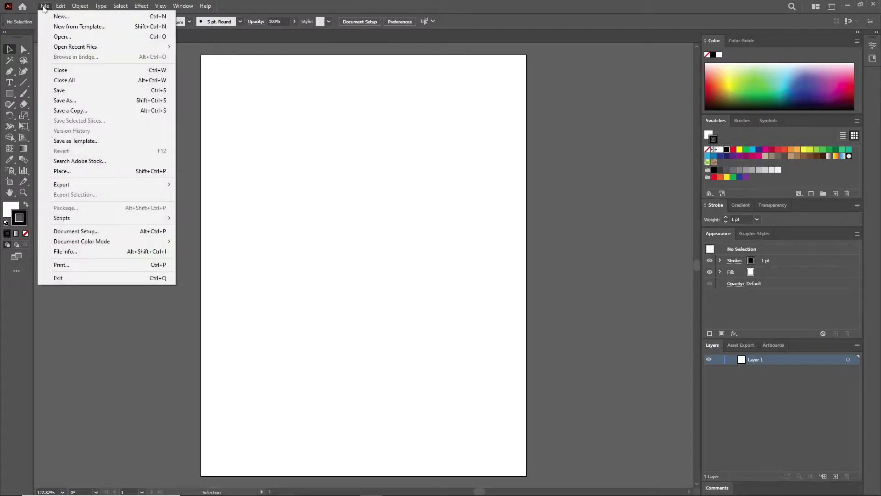
click(46, 36)
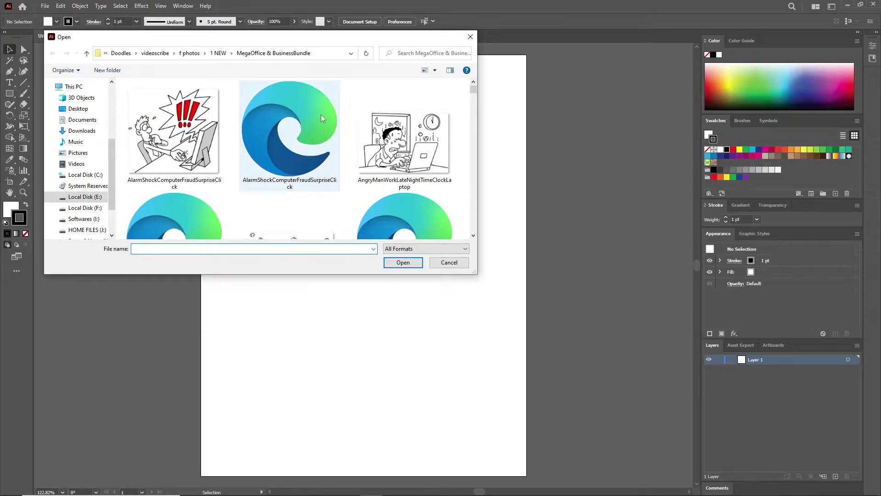
scroll(321, 113, down, 2)
scroll(321, 112, down, 2)
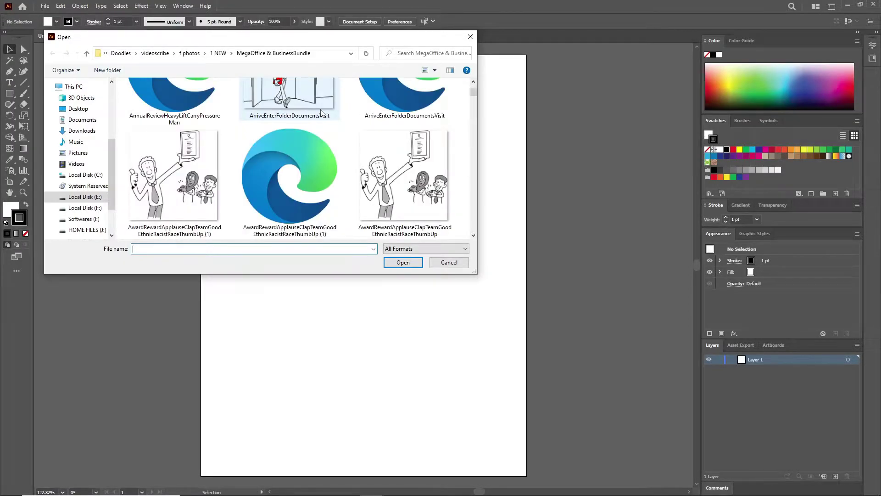
scroll(321, 113, down, 3)
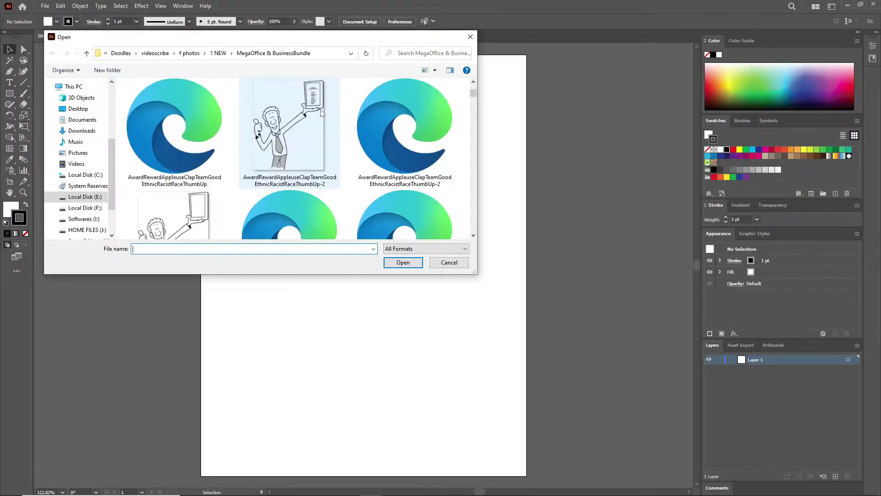
scroll(321, 113, down, 1)
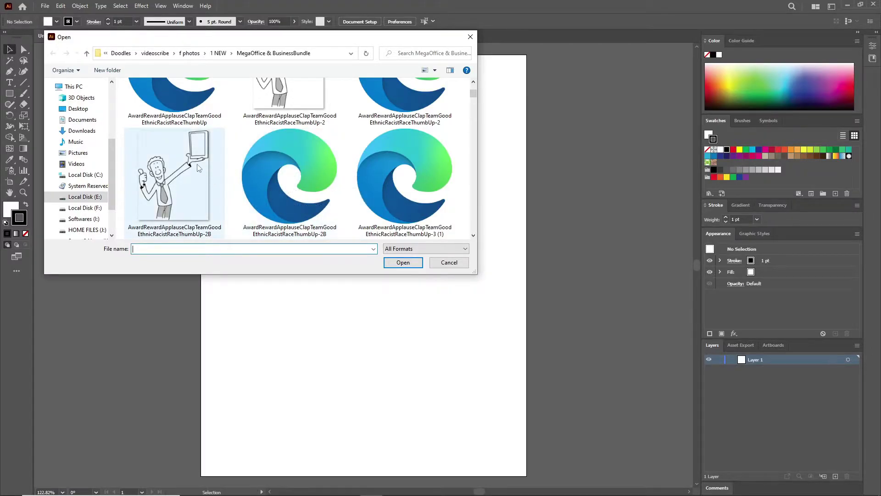
click(327, 177)
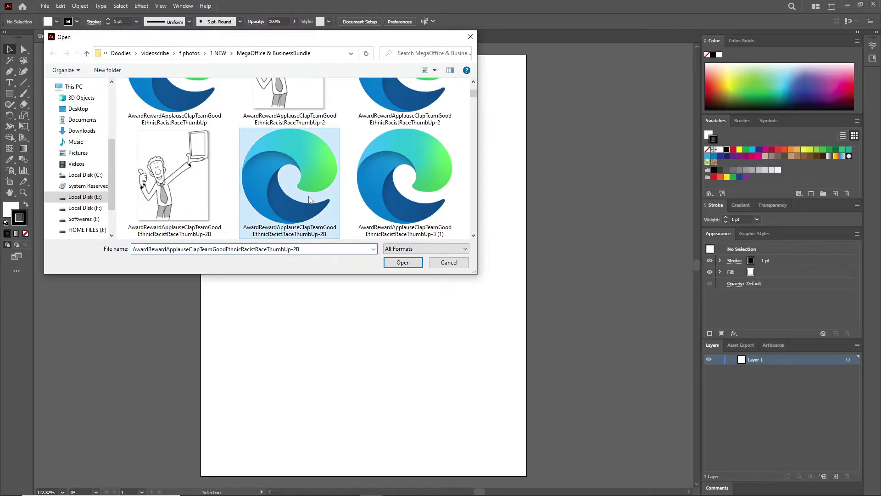
Step: Open the ThumbUp-2B drawing, fit the artboard in view, and lock Layer 2
click(412, 265)
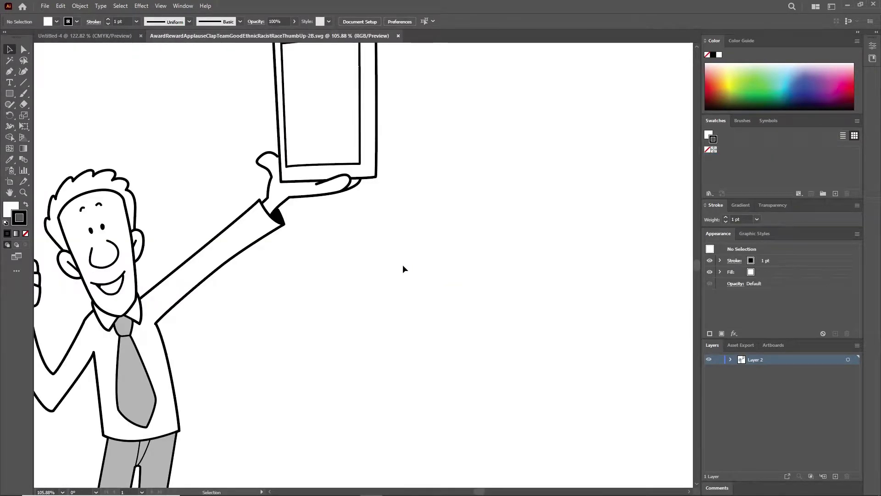
key(a)
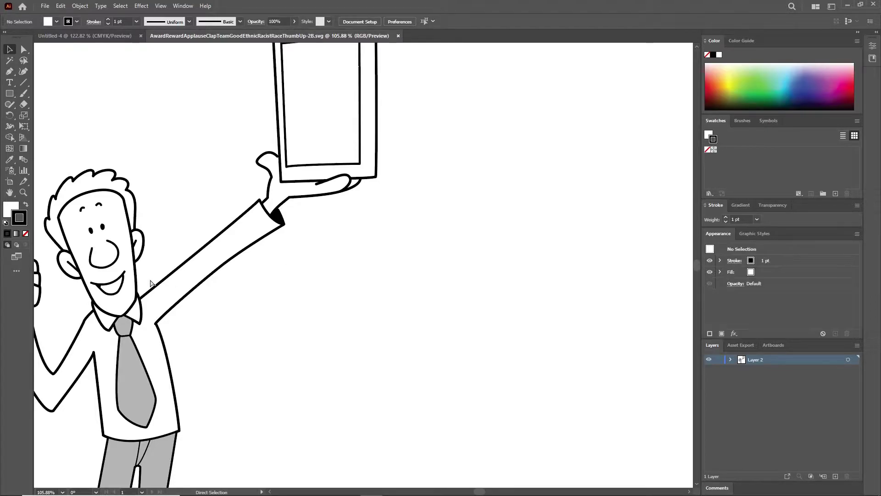
key(ctrl+0)
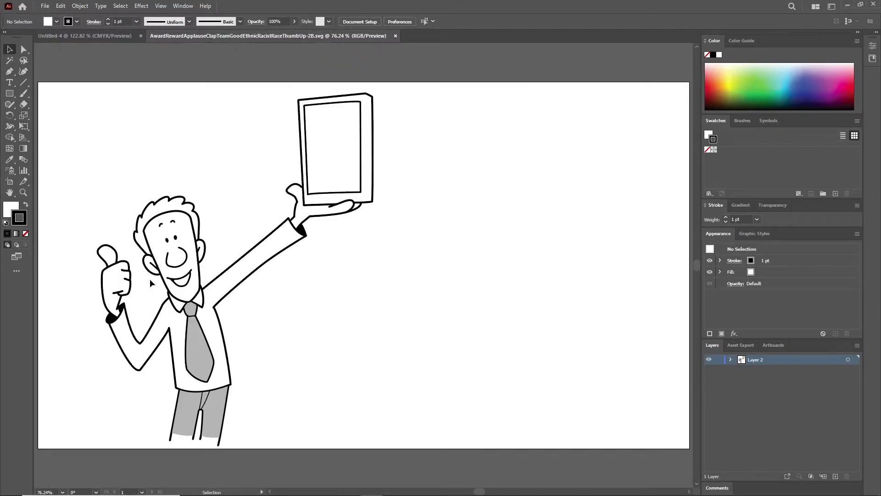
scroll(198, 370, down, 1)
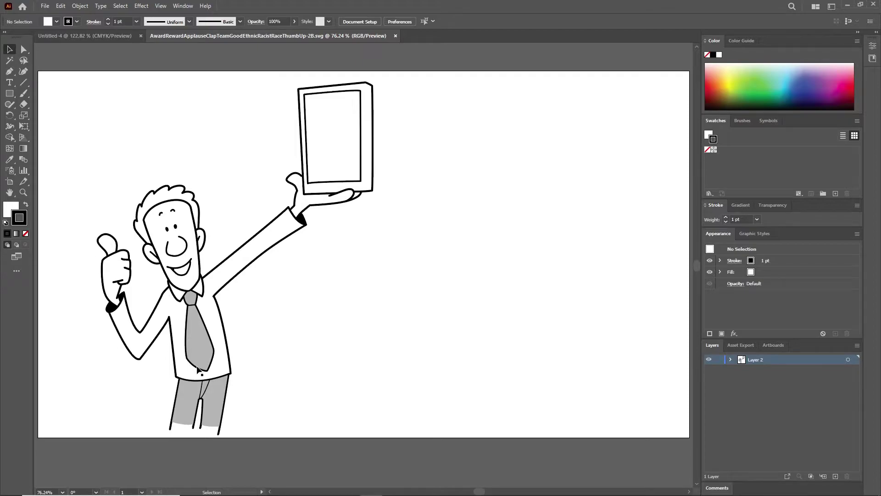
scroll(198, 371, up, 1)
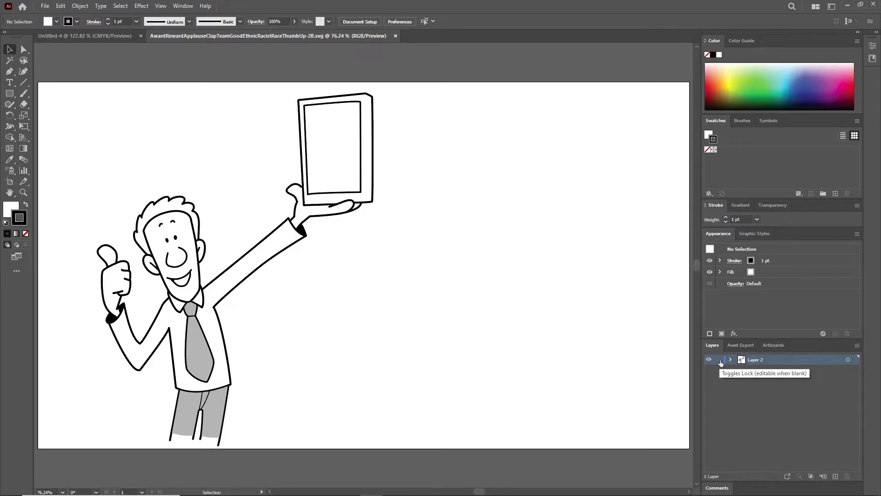
click(719, 361)
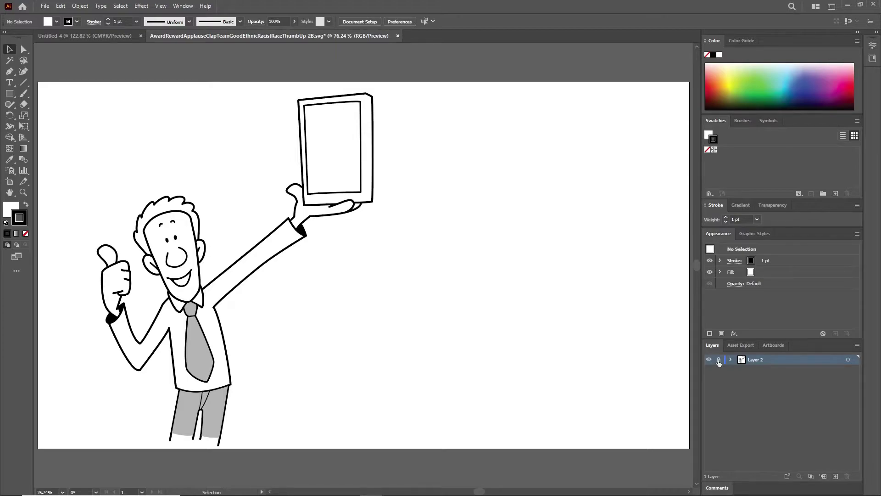
click(718, 360)
Step: Add an empty Layer 3 above Layer 2 and zoom in on the tablet
click(835, 477)
key(ctrl+plus)
key(ctrl+plus)
scroll(669, 238, up, 1)
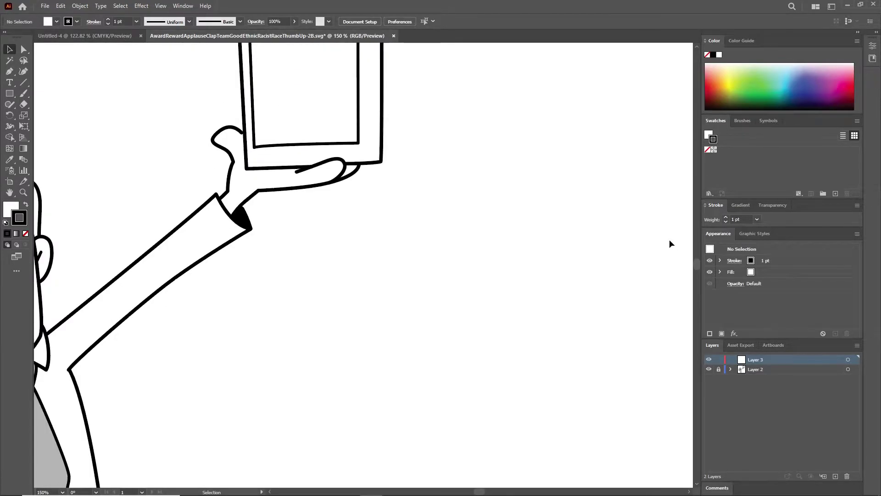
scroll(668, 337, up, 3)
scroll(408, 282, up, 2)
scroll(434, 275, up, 1)
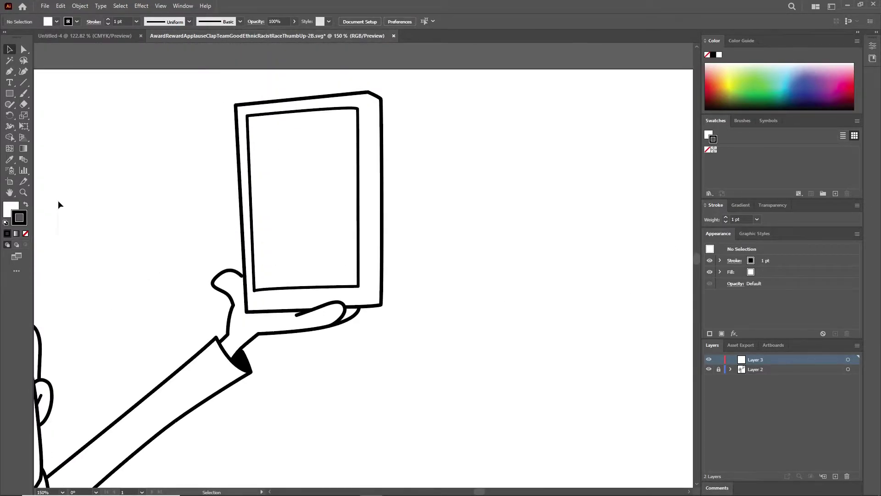
Step: Pen-trace the tablet from its lower-left corner up the left edge and across the top to the top-right corner
click(9, 71)
click(246, 311)
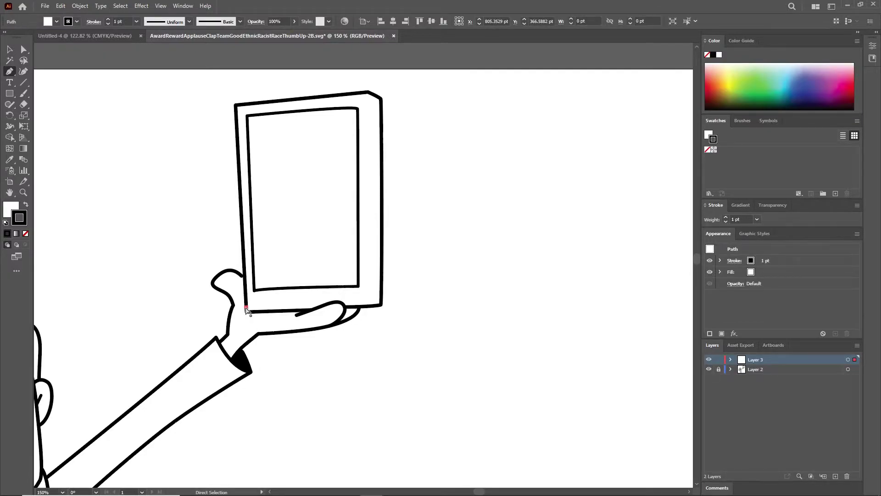
key(ctrl+plus)
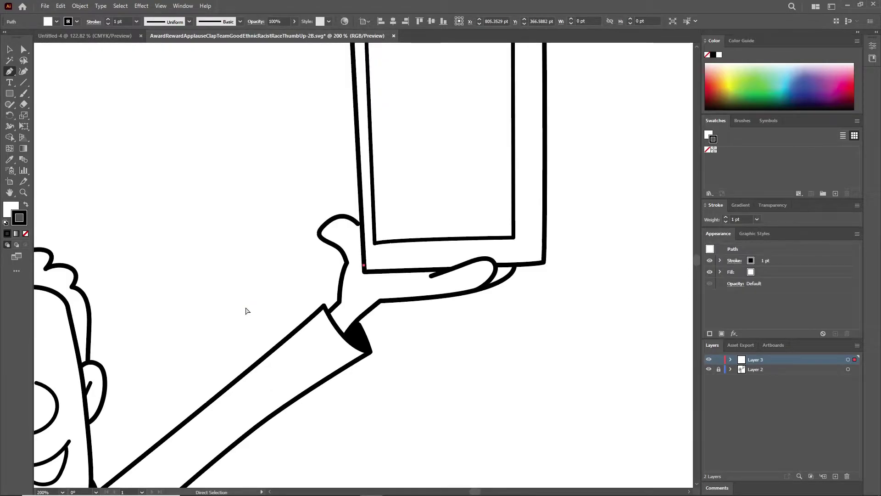
scroll(247, 311, up, 2)
scroll(246, 311, up, 3)
scroll(279, 334, up, 2)
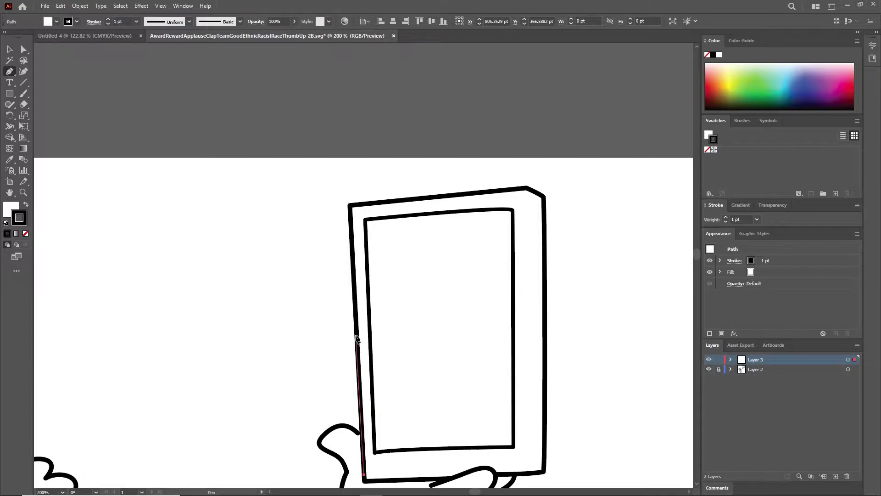
click(354, 281)
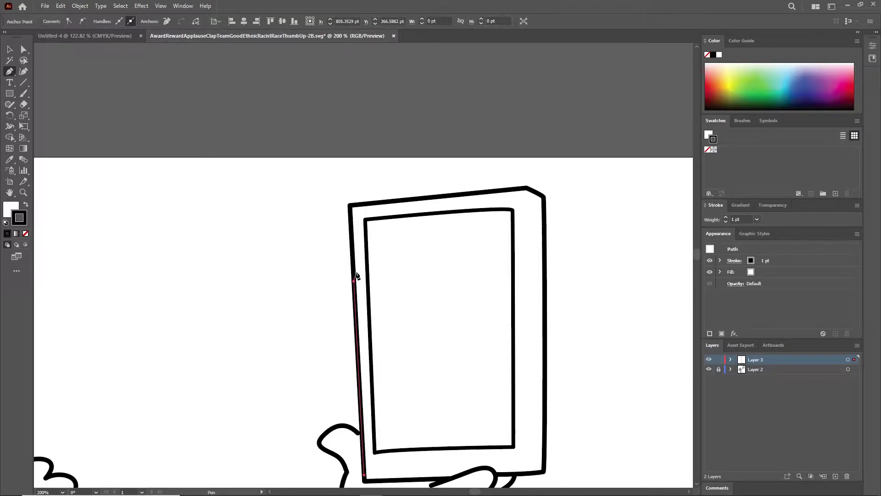
click(350, 204)
click(503, 191)
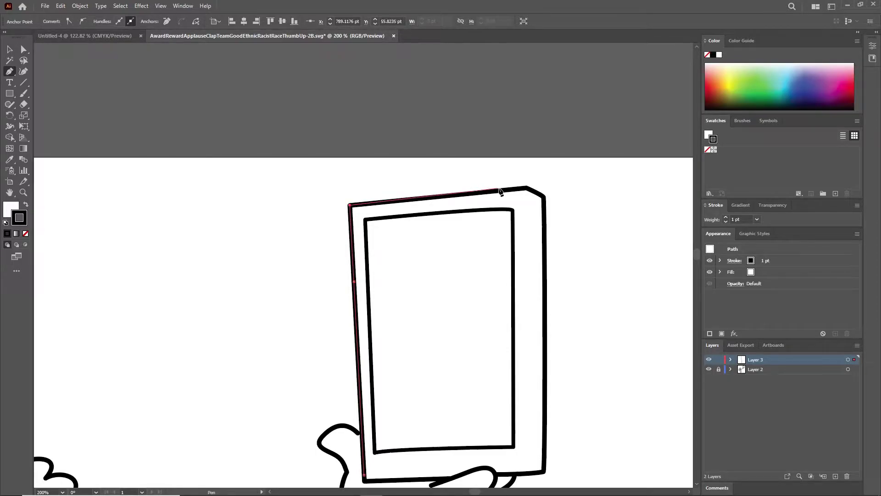
click(528, 189)
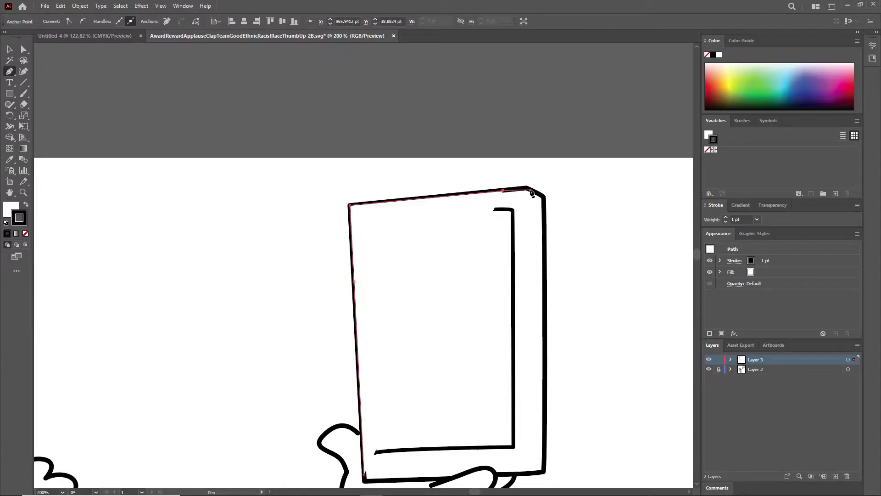
click(531, 191)
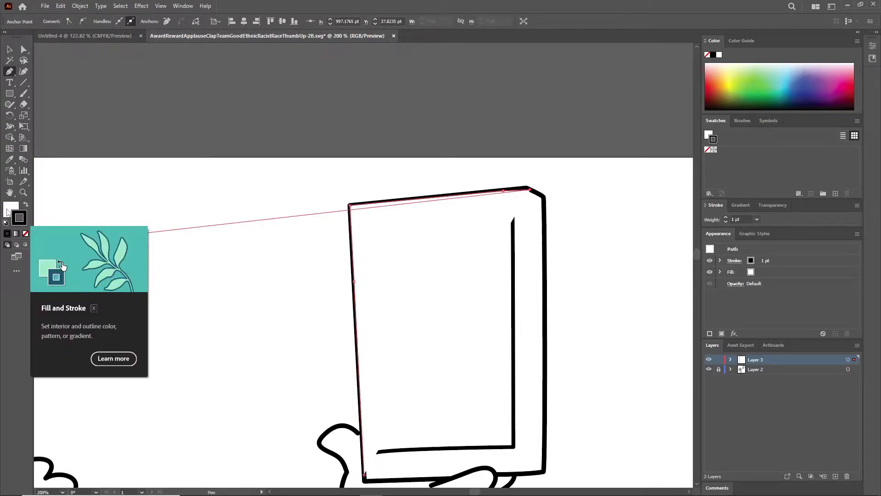
Step: Set the tracing path's fill to red DB2C1F in the Color Picker
double_click(8, 211)
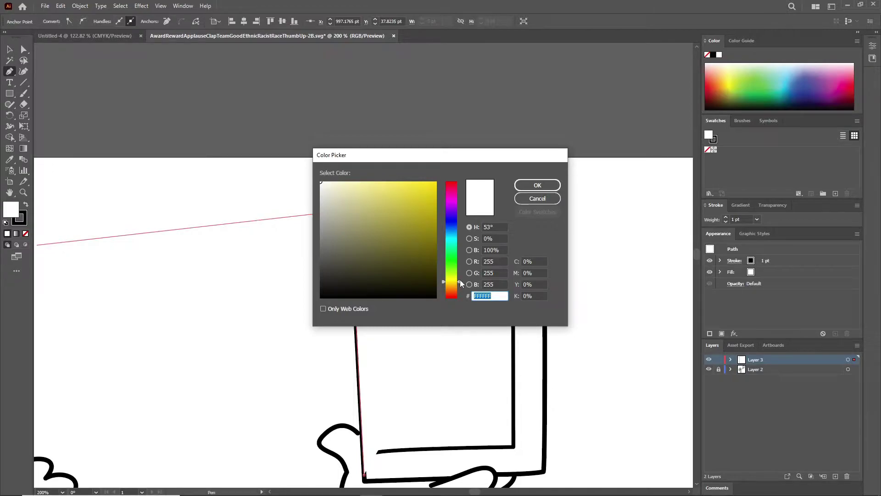
drag(461, 280, 459, 290)
drag(351, 240, 420, 198)
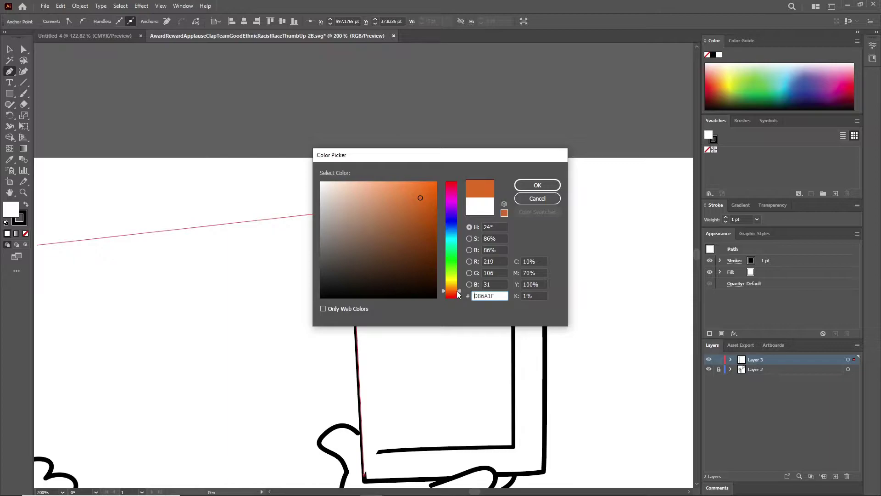
drag(460, 292, 459, 295)
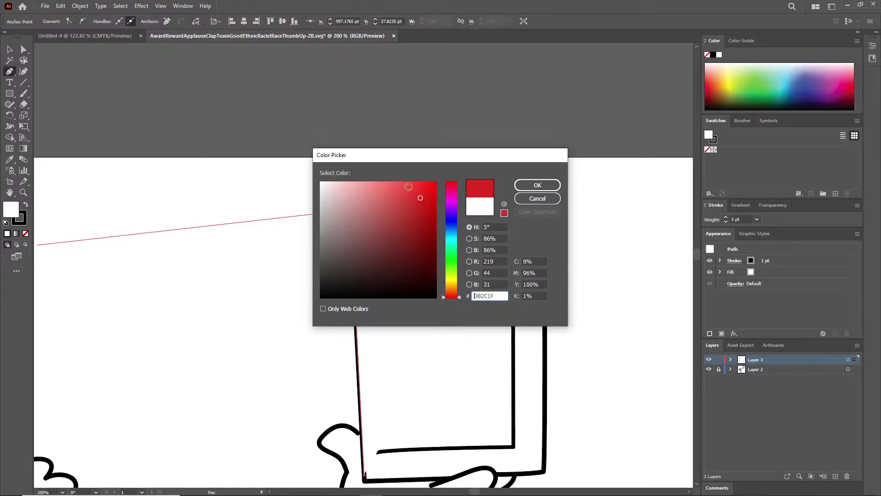
click(556, 185)
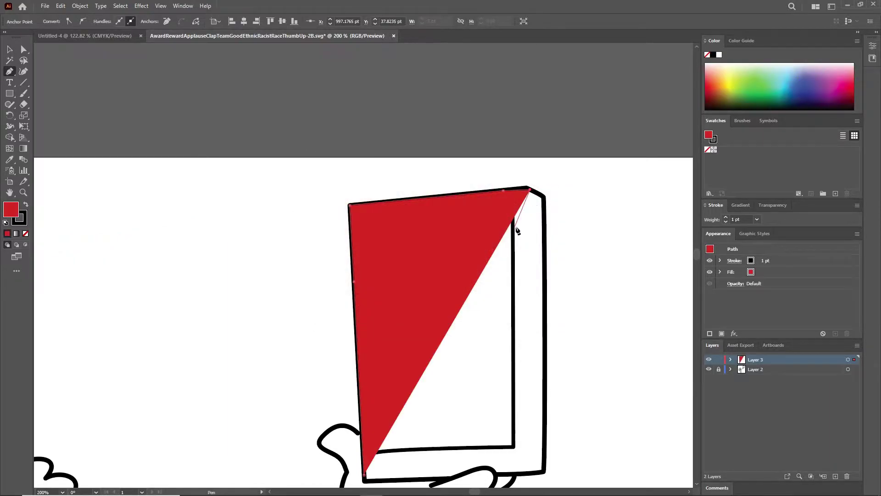
Step: Extend the red path down the tablet's right edge to its bottom-right corner
click(542, 196)
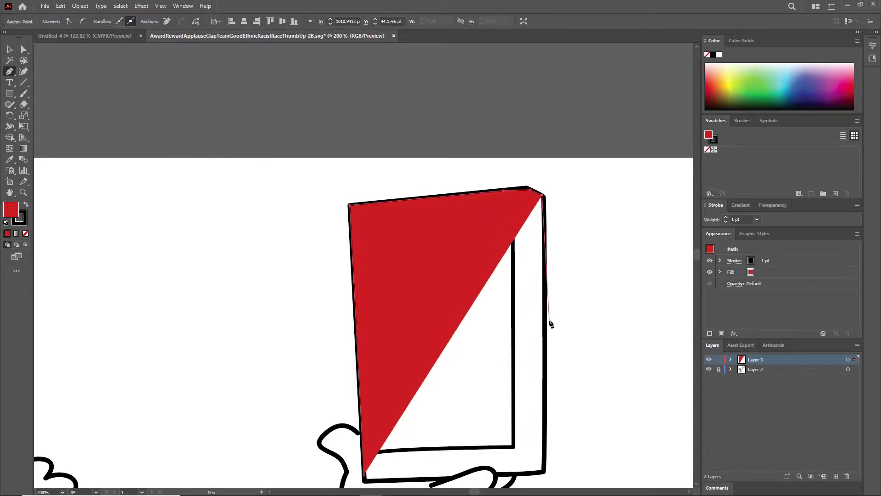
click(544, 337)
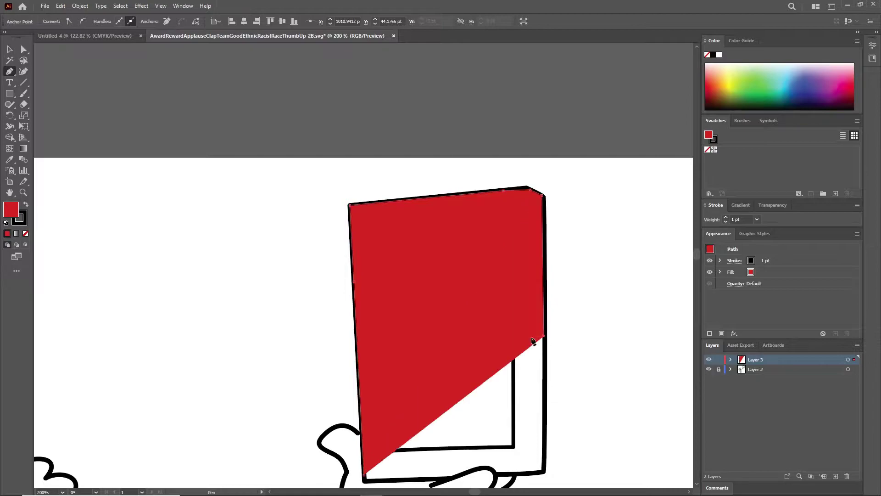
scroll(516, 419, down, 1)
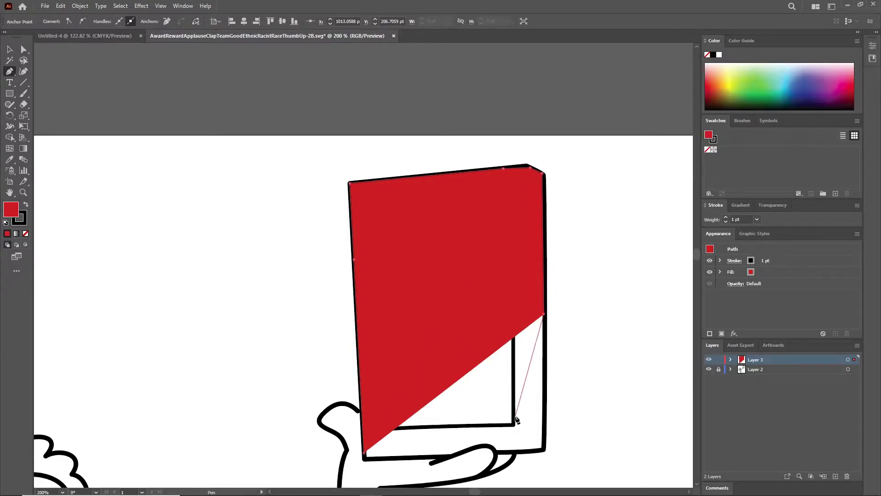
click(544, 426)
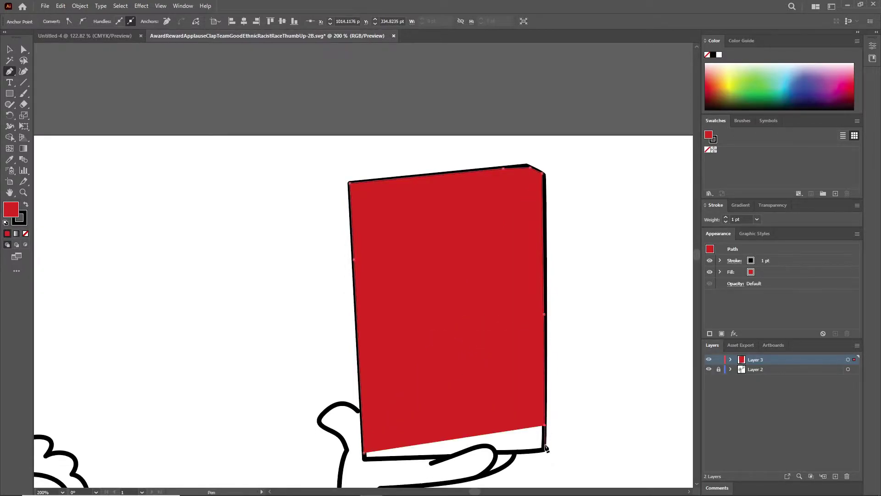
click(545, 448)
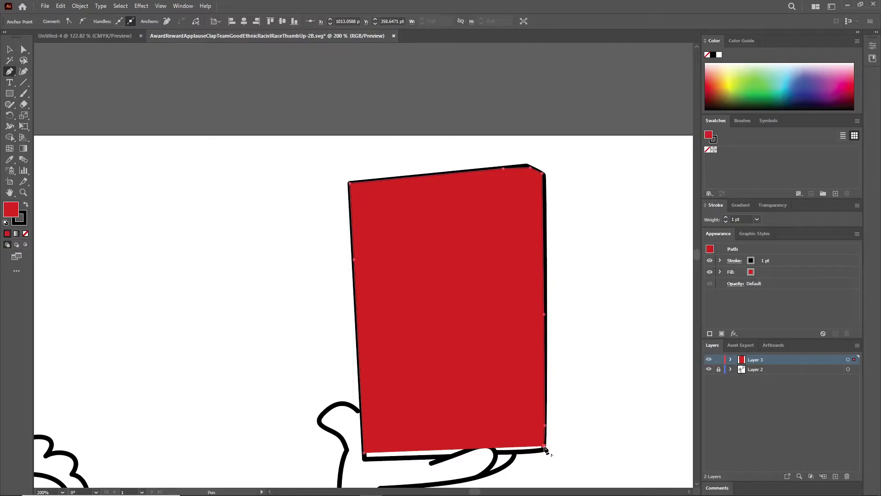
scroll(546, 450, down, 1)
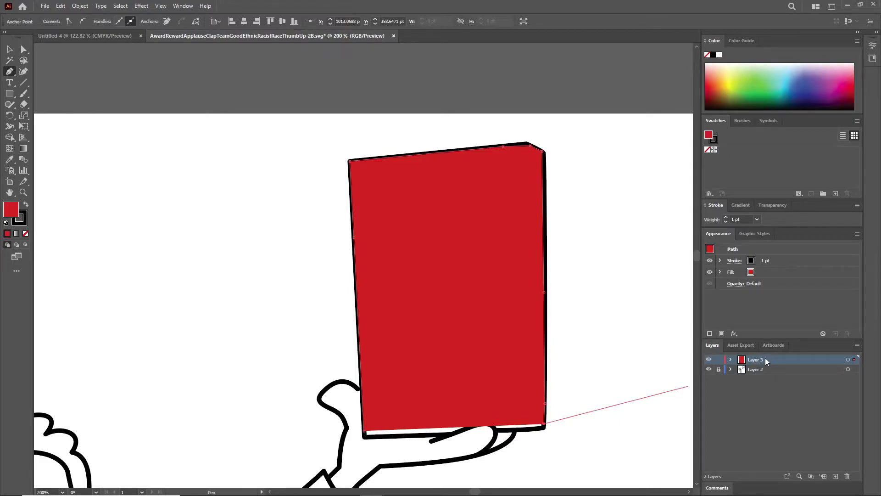
Step: Move Layer 3 below Layer 2 and begin the fill's bottom edge, undoing a misplaced point
drag(765, 361, 758, 375)
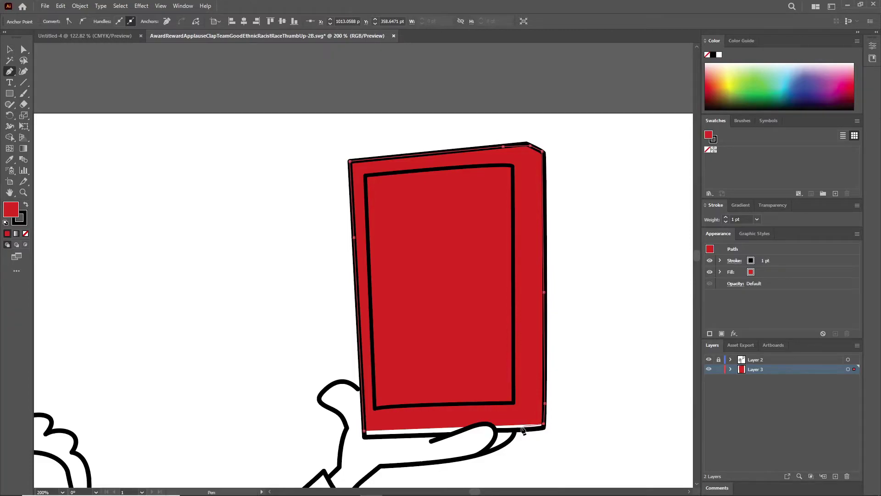
click(499, 430)
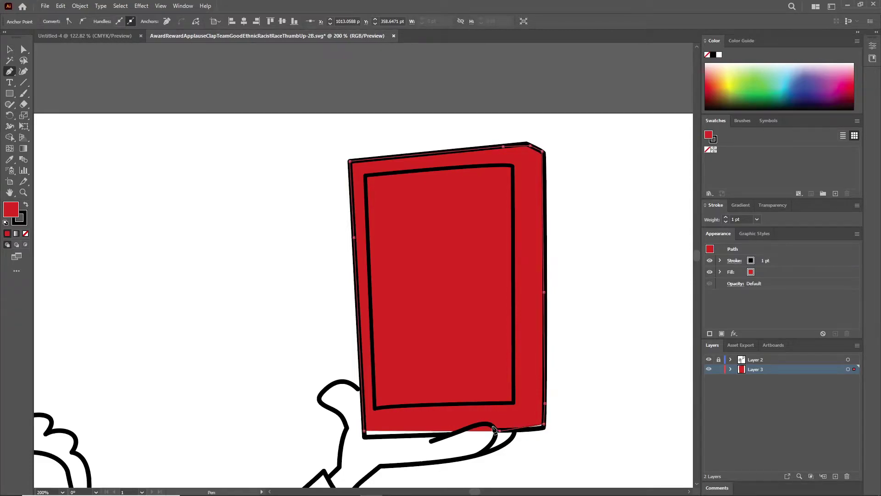
key(ctrl+plus)
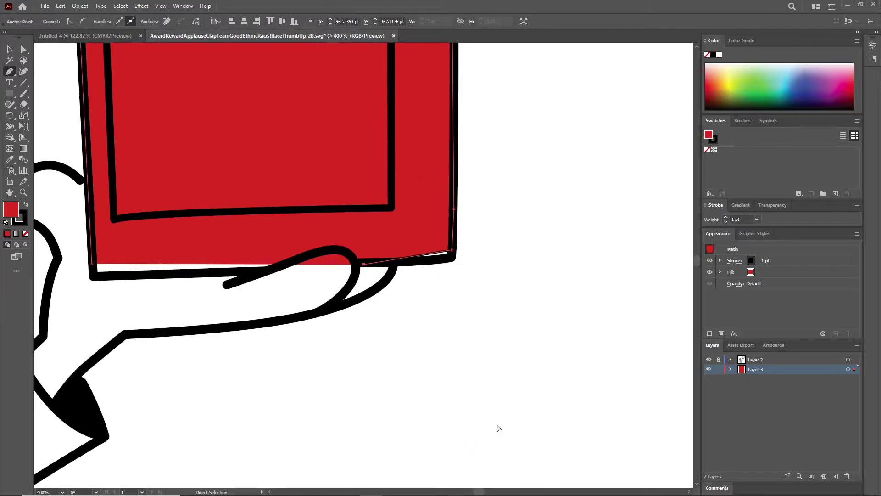
click(349, 253)
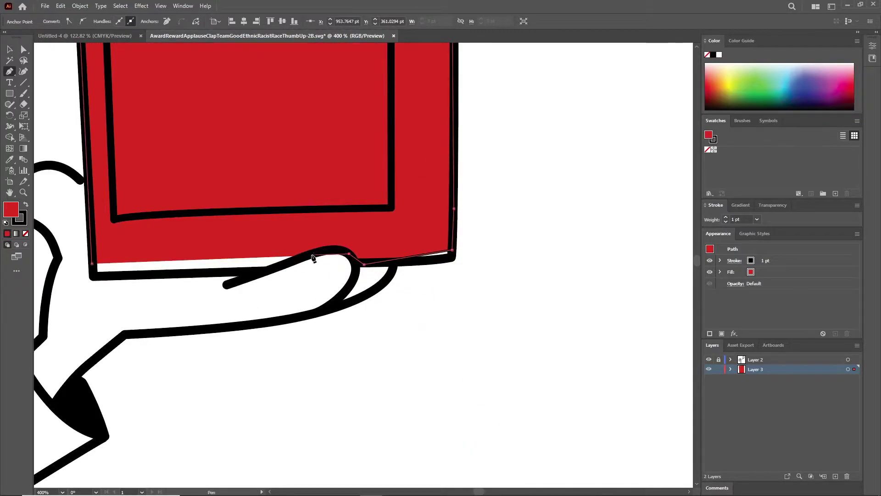
key(ctrl+z)
key(ctrl+z)
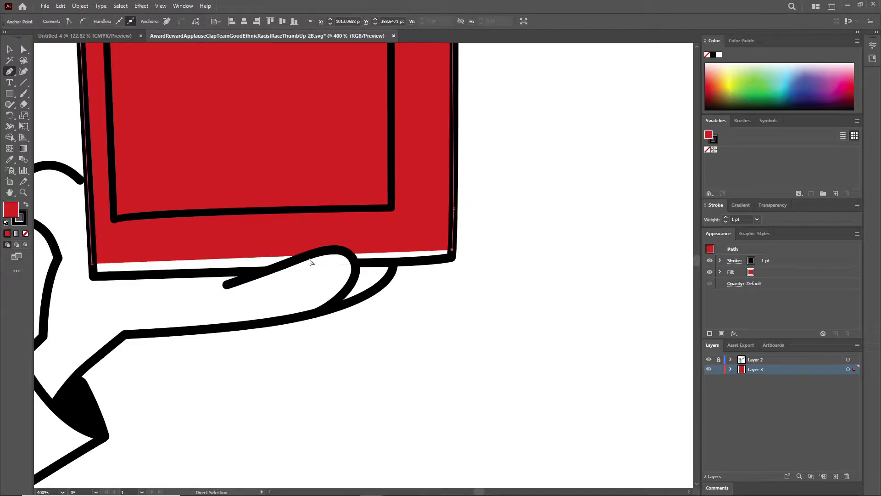
Step: Trace the fill's bottom edge around the thumb's tip and along its upper edge
click(417, 261)
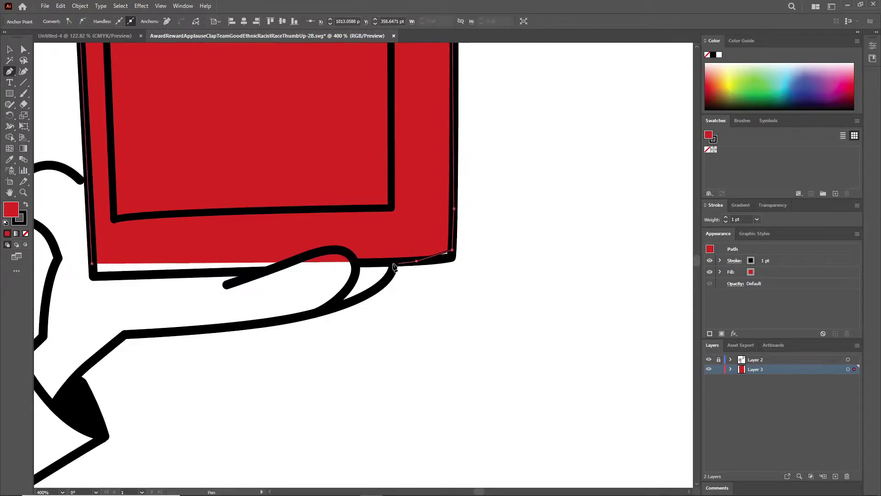
click(373, 264)
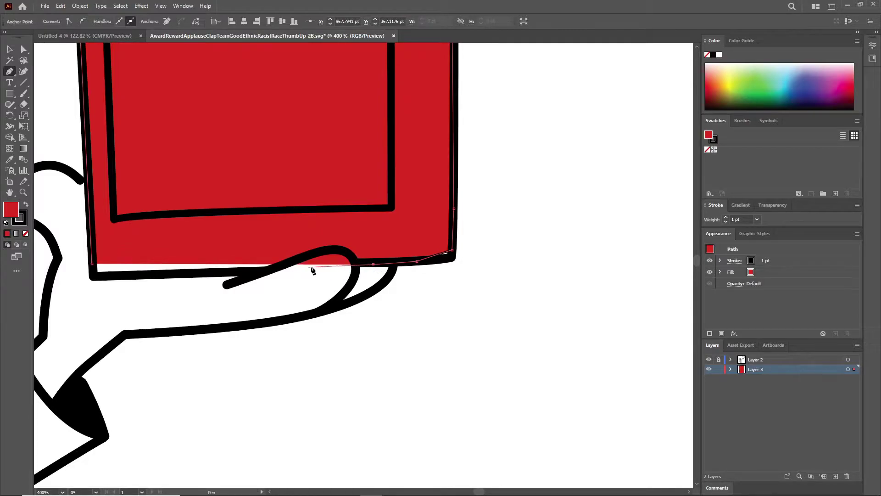
key(ctrl+equal)
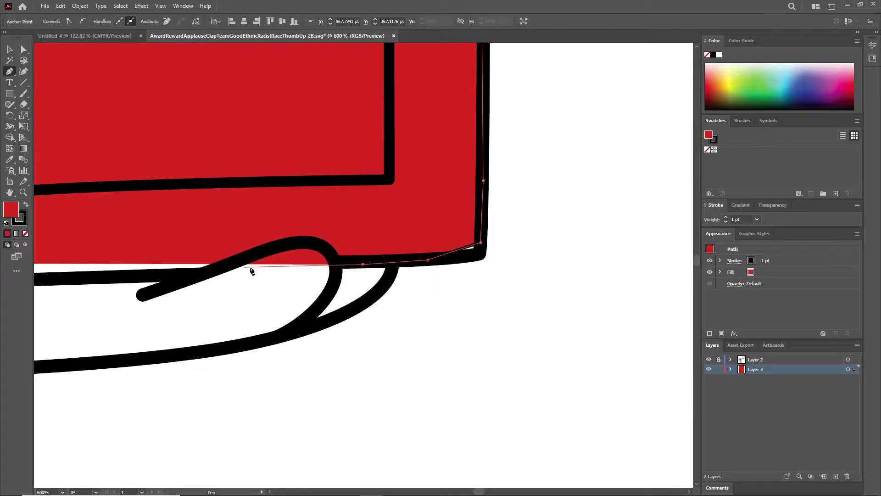
click(331, 260)
click(316, 239)
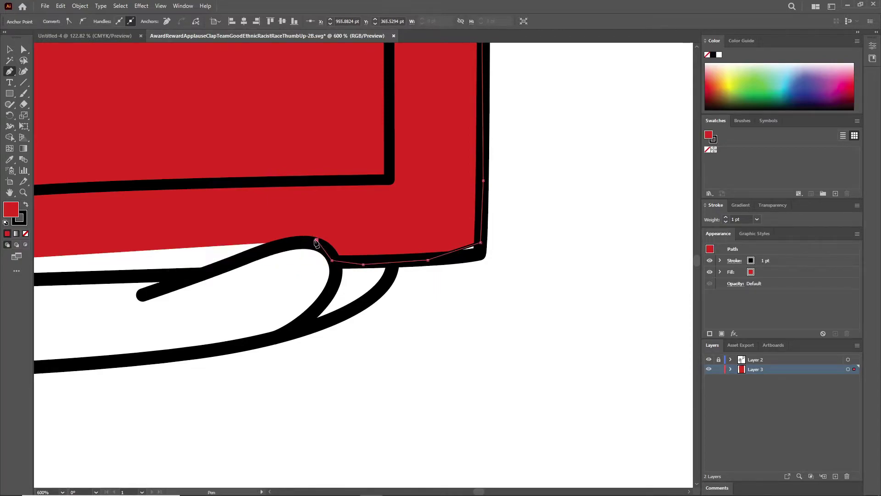
click(270, 249)
click(229, 265)
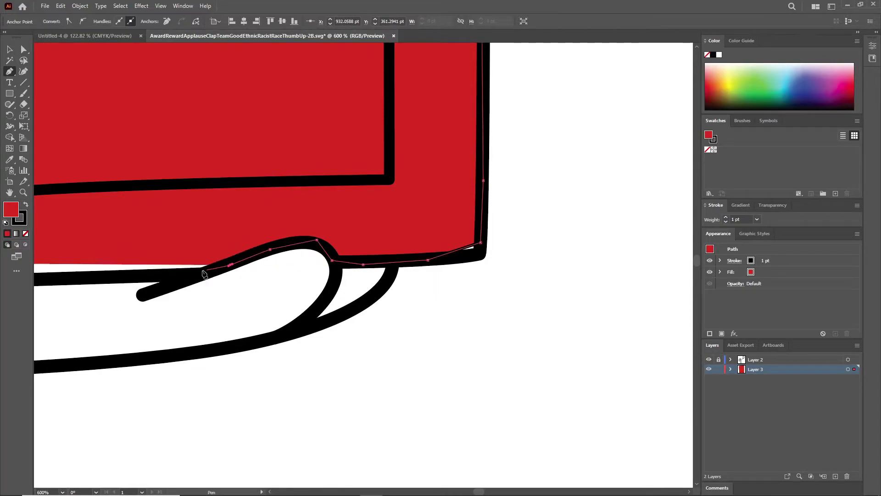
Step: Finish the bottom-left corner and close the path at its starting point
click(183, 276)
key(ctrl+minus)
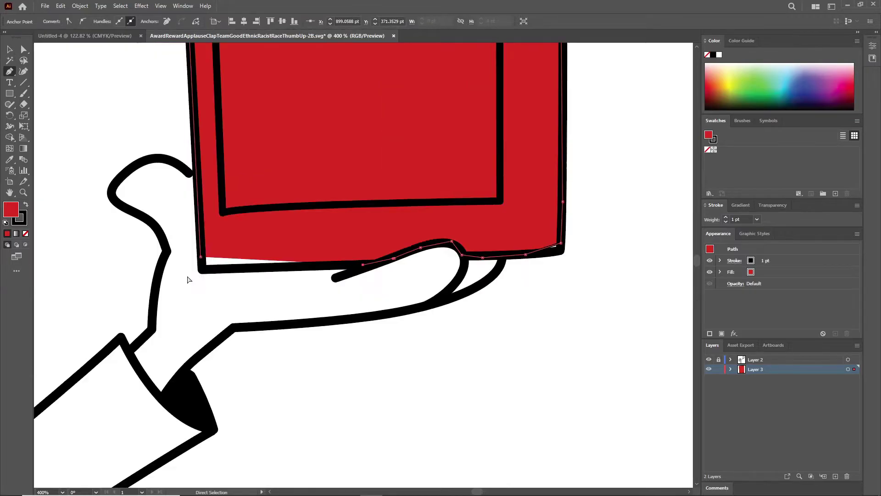
click(223, 269)
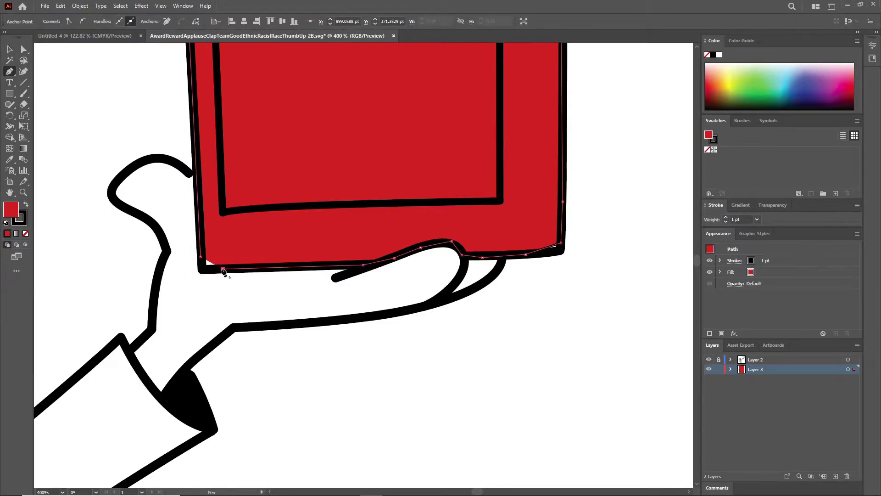
click(202, 269)
click(200, 257)
Step: Recolour the tablet fill from red to pale peach F7D19F
scroll(302, 294, up, 3)
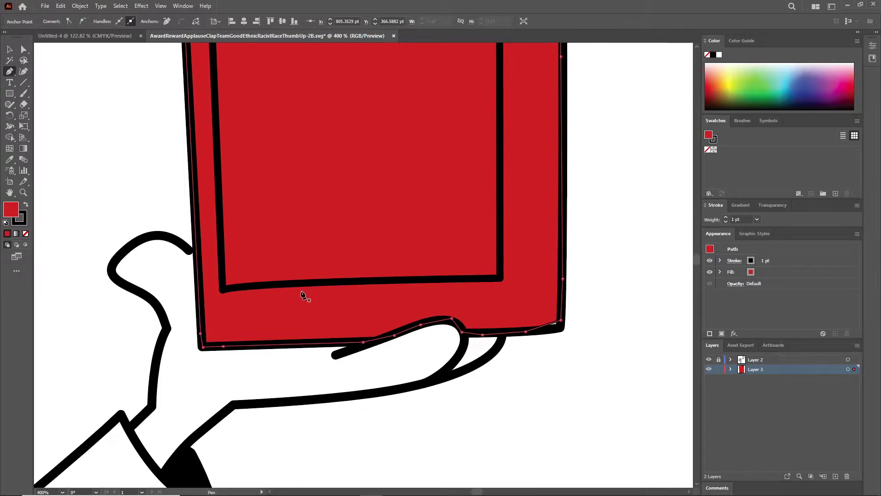
key(ctrl+minus)
key(ctrl+minus)
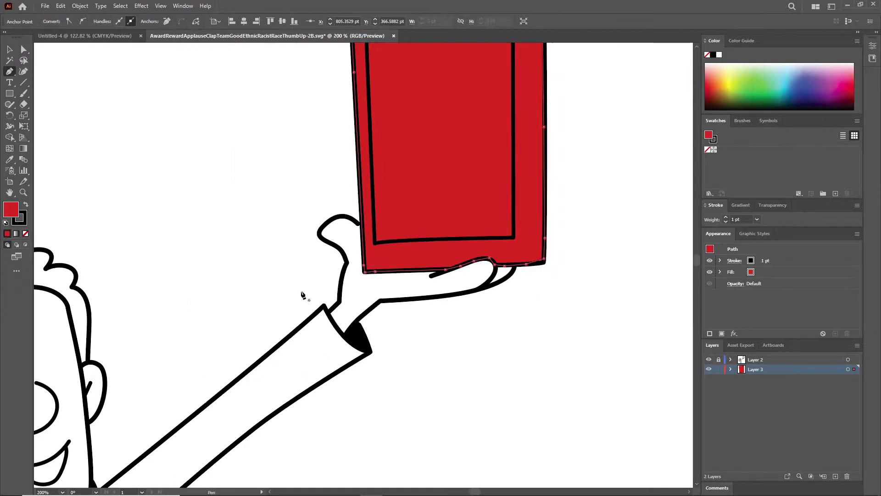
scroll(302, 294, up, 3)
scroll(396, 303, up, 3)
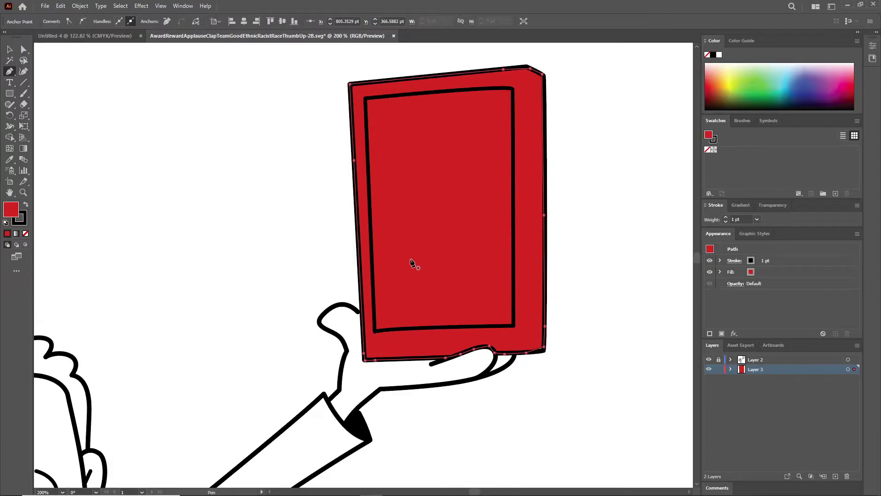
scroll(413, 257, down, 2)
scroll(413, 257, up, 2)
scroll(413, 257, down, 2)
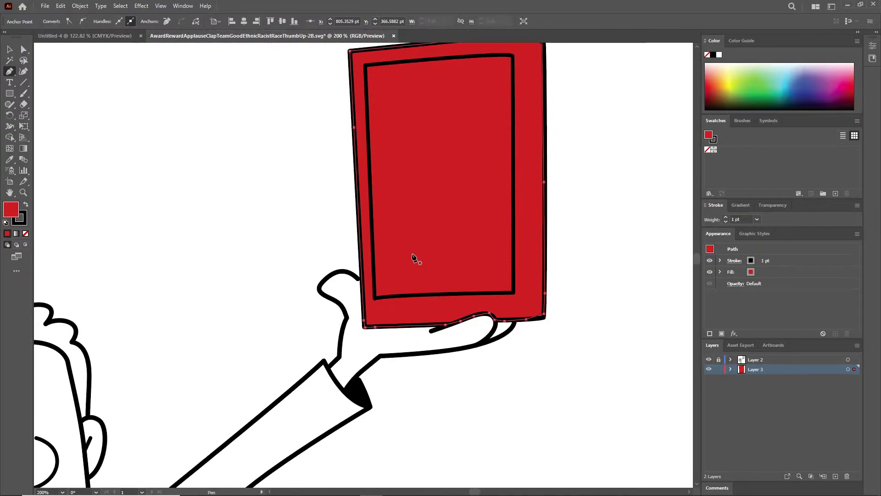
scroll(367, 271, down, 5)
scroll(318, 283, down, 2)
scroll(272, 335, left, 2)
scroll(248, 353, left, 3)
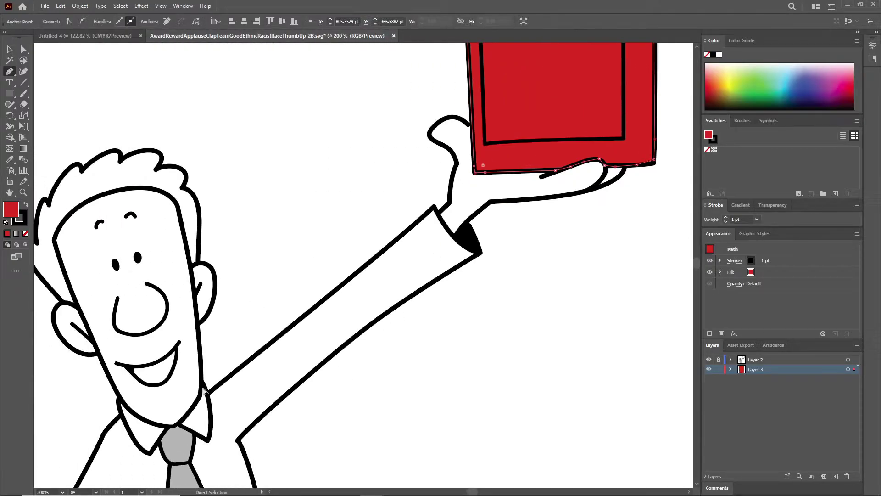
scroll(220, 377, left, 4)
scroll(204, 391, left, 4)
scroll(204, 391, down, 2)
scroll(204, 391, down, 4)
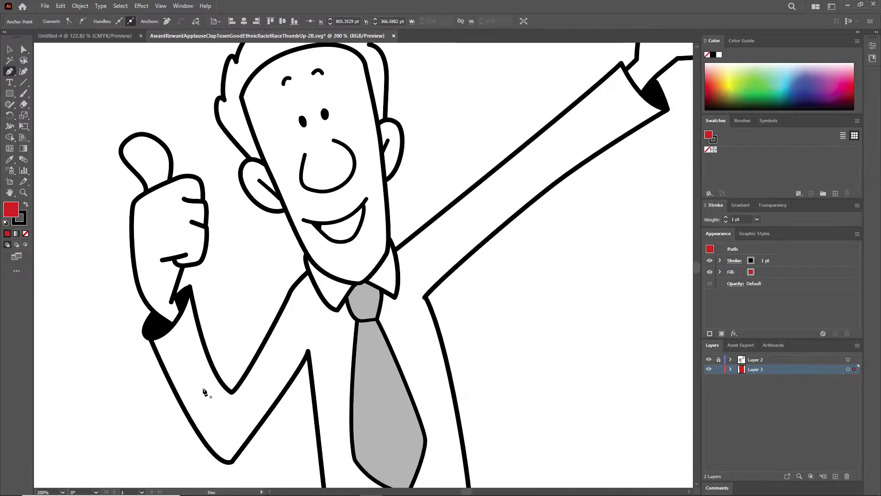
scroll(204, 391, up, 3)
scroll(204, 391, up, 3)
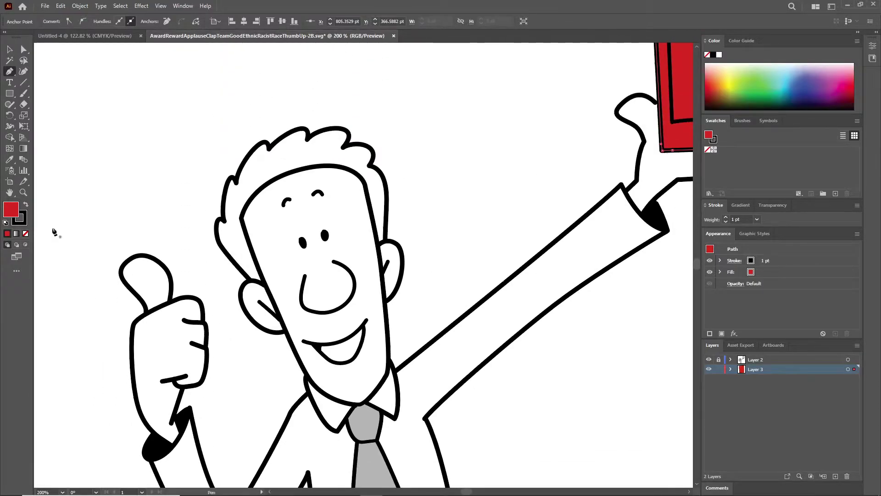
double_click(12, 209)
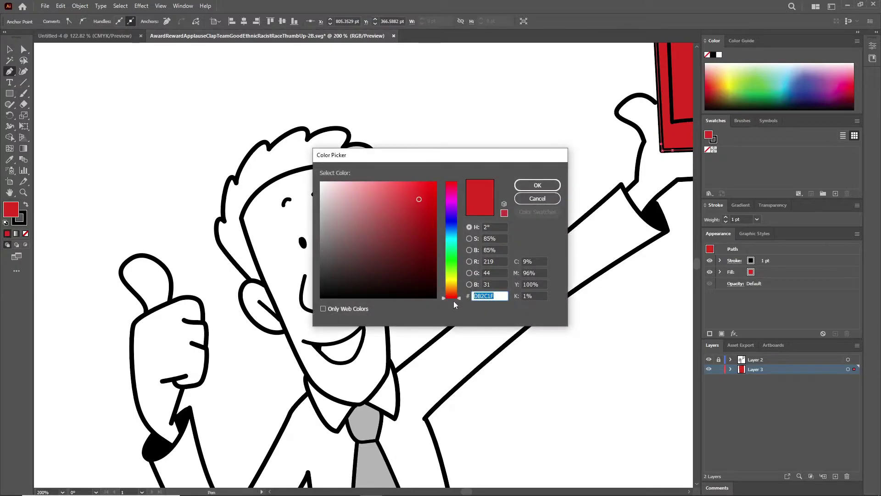
drag(458, 297, 463, 287)
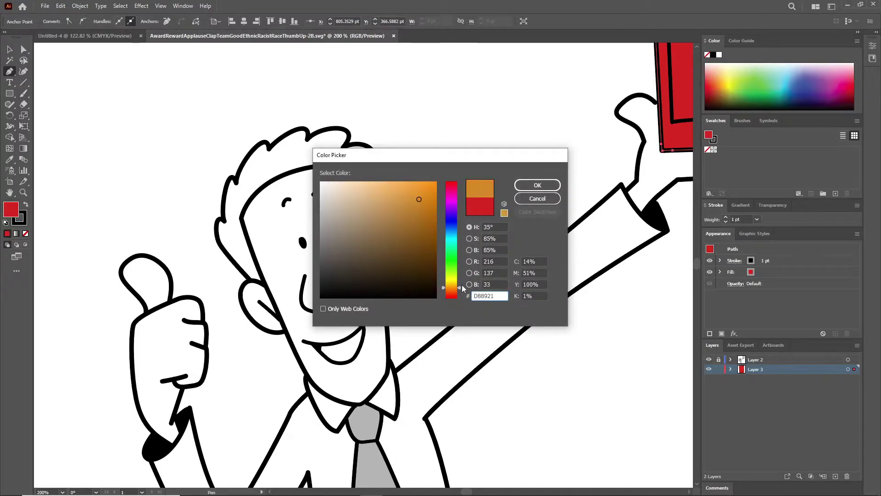
drag(417, 202, 362, 184)
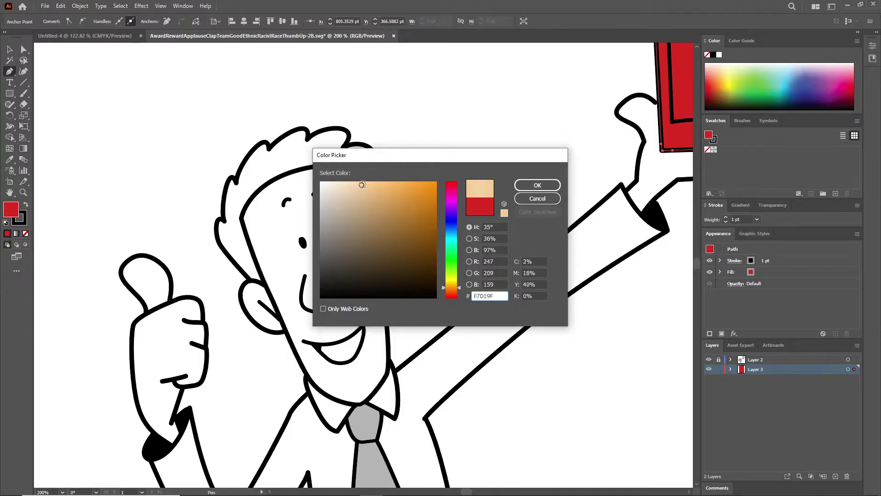
click(523, 186)
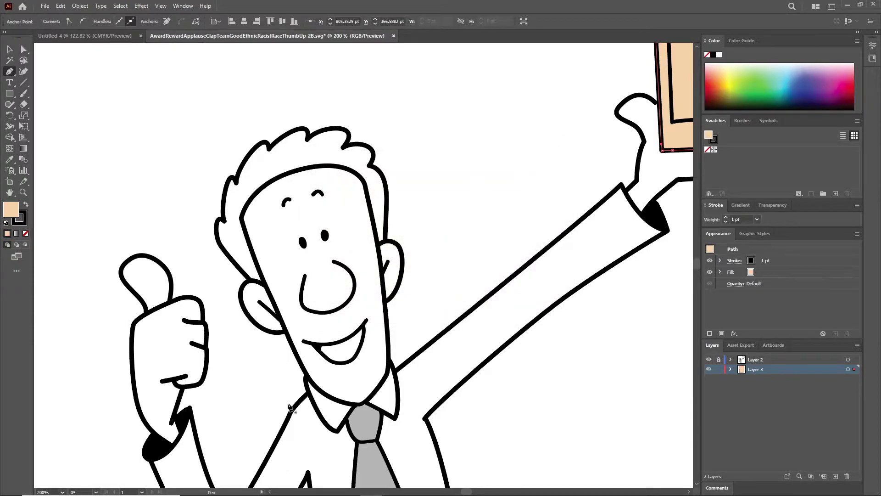
Step: Pen-trace the face's left edge from the chin up past the ear to the top-left corner
key(ctrl+plus)
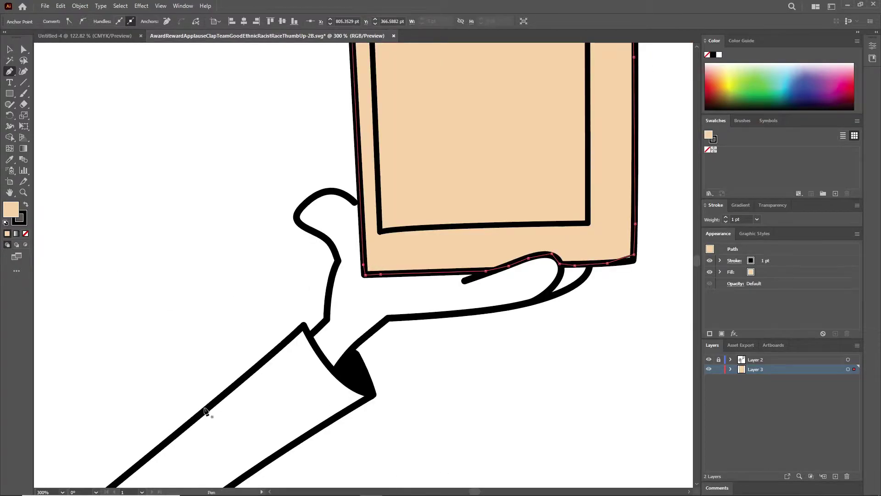
scroll(206, 410, down, 2)
scroll(202, 409, up, 1)
scroll(197, 417, left, 2)
scroll(191, 441, left, 3)
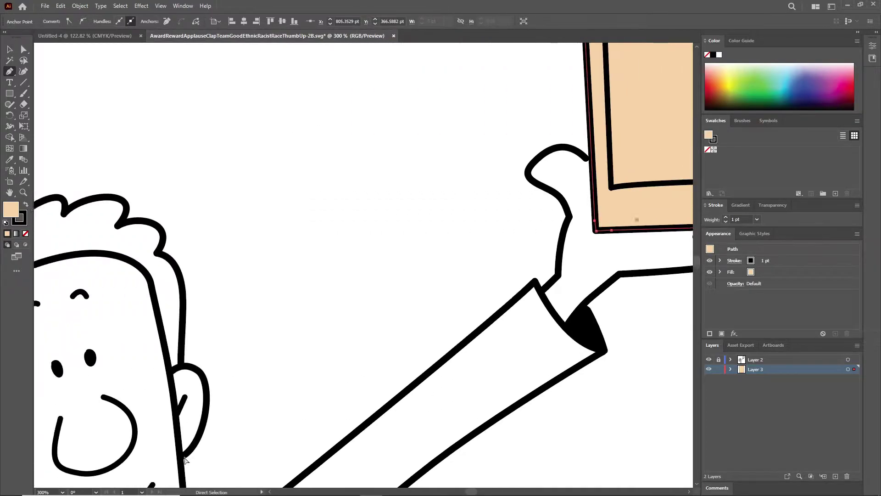
scroll(185, 458, left, 3)
scroll(202, 442, left, 2)
scroll(221, 427, down, 1)
scroll(246, 400, down, 3)
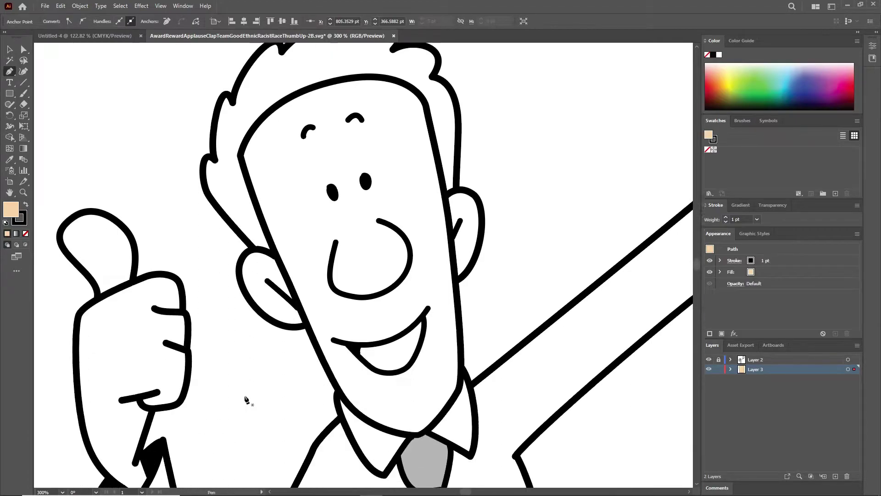
scroll(247, 401, down, 1)
click(349, 396)
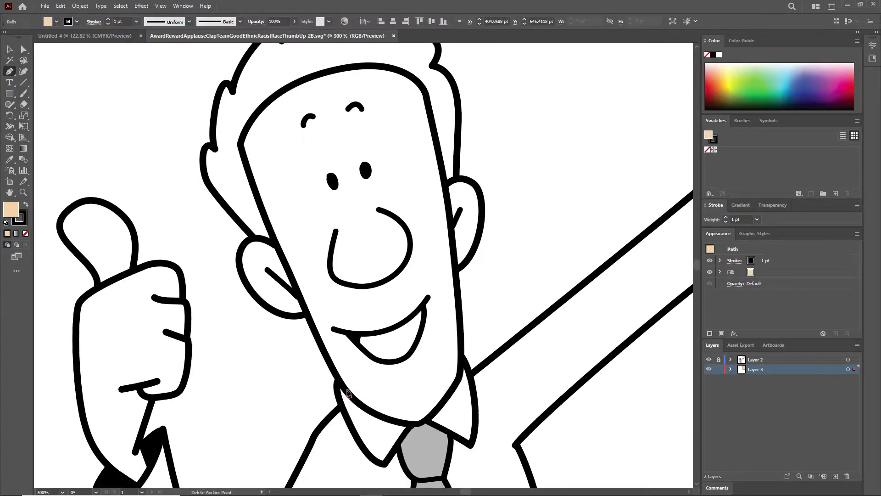
drag(321, 352, 321, 317)
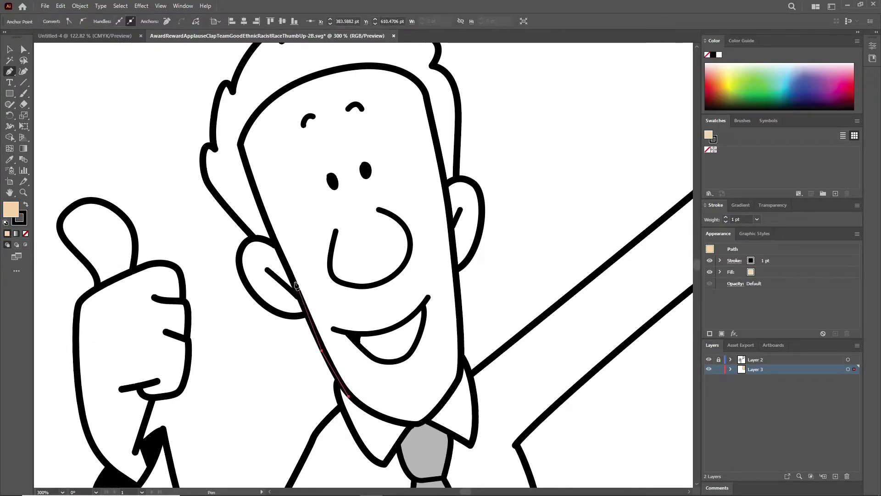
click(281, 253)
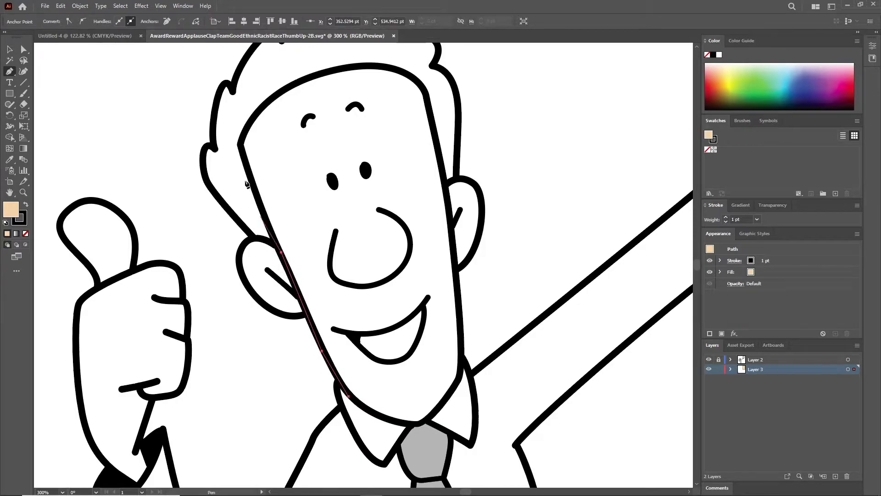
click(239, 148)
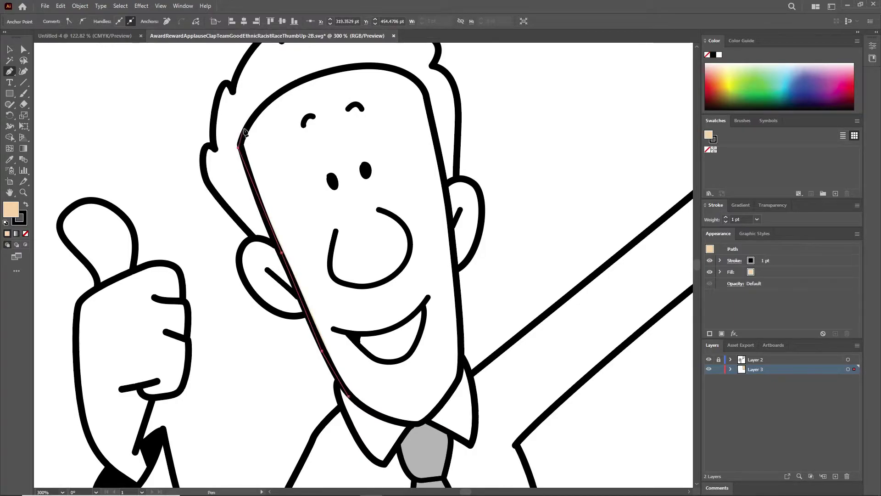
click(259, 111)
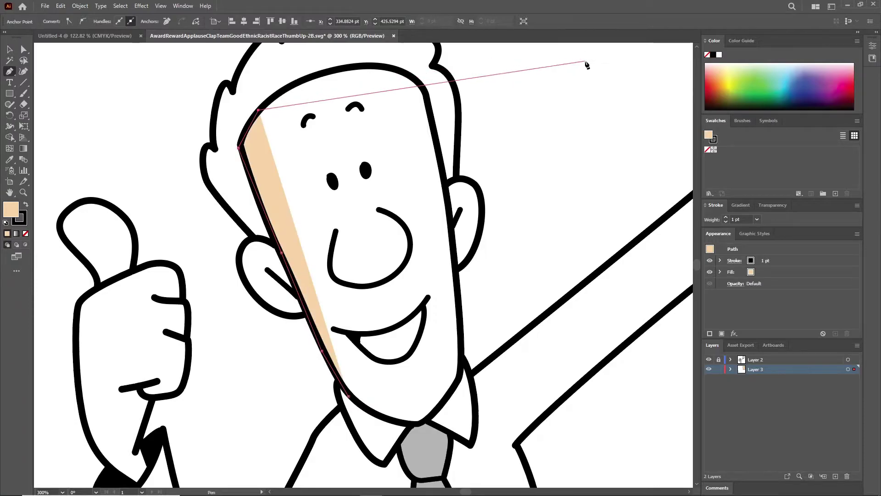
Step: Set the skin shape's stroke weight to 0 pt in the Appearance panel
click(751, 260)
click(777, 260)
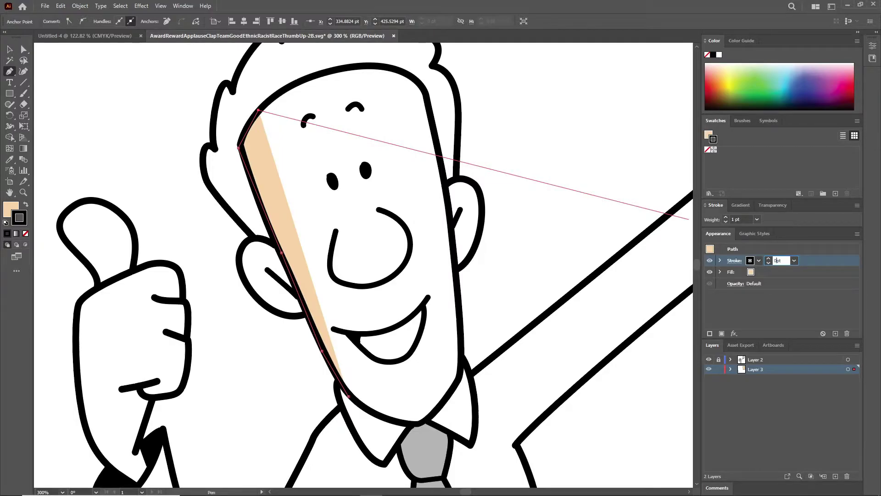
key(Return)
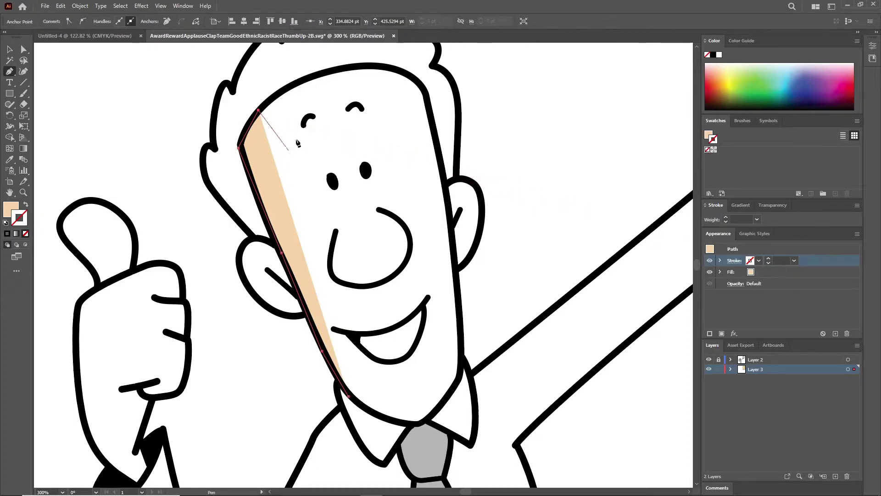
Step: Extend the peach skin path across the top of the head and over the right ear's top
click(294, 84)
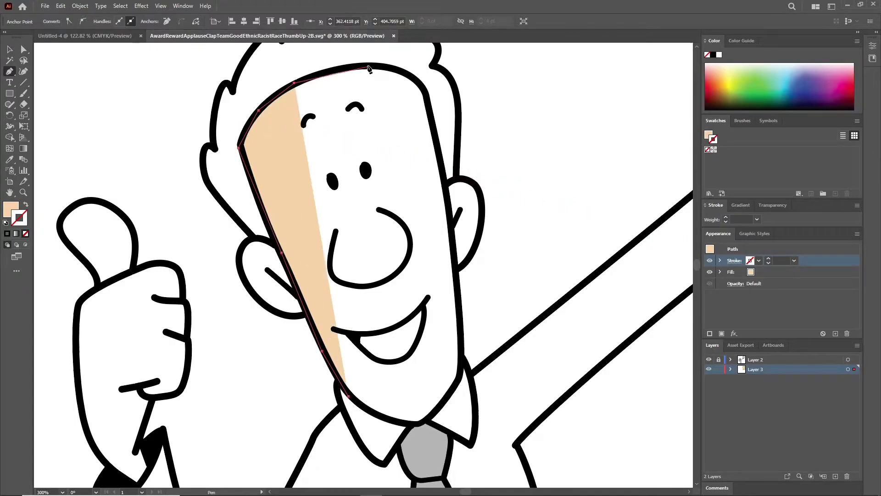
click(367, 64)
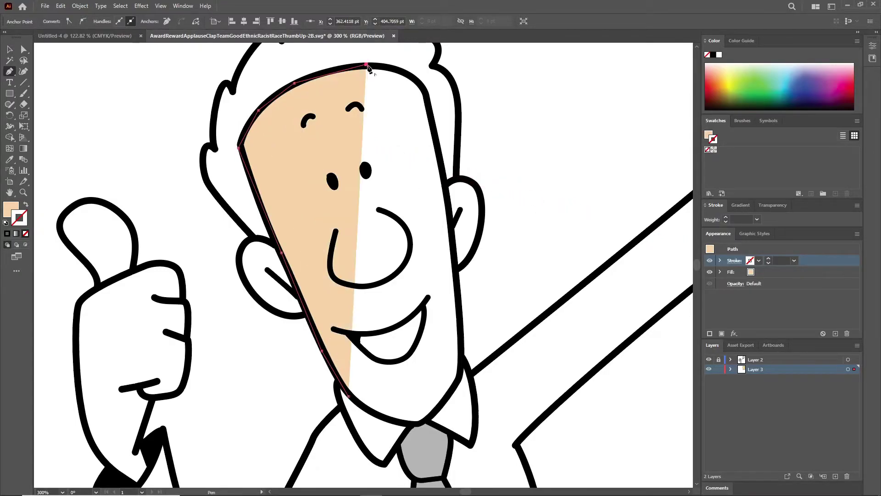
click(408, 75)
click(423, 87)
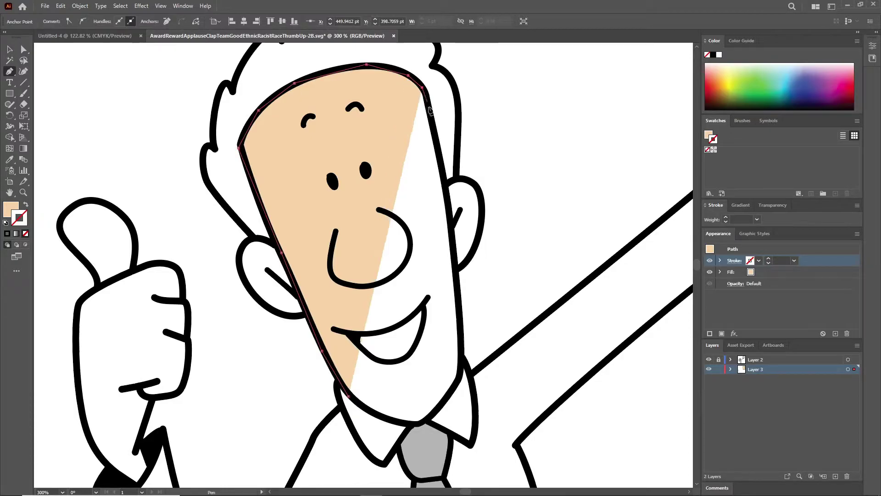
click(447, 189)
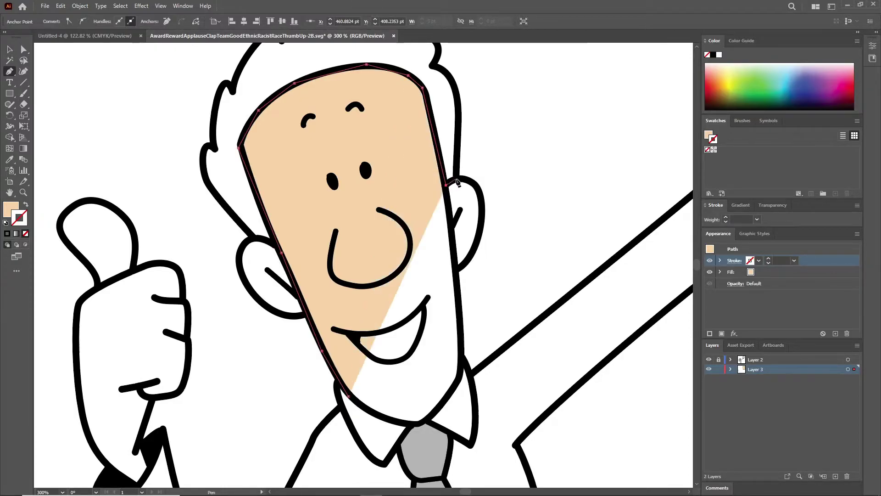
click(458, 179)
click(475, 182)
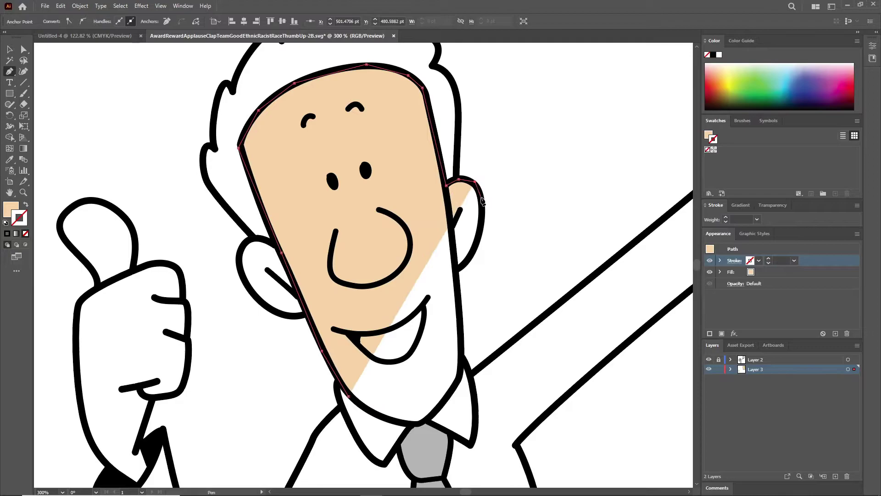
click(480, 198)
Step: Carry the skin outline around the ear, down the right cheek and along the chin
click(477, 236)
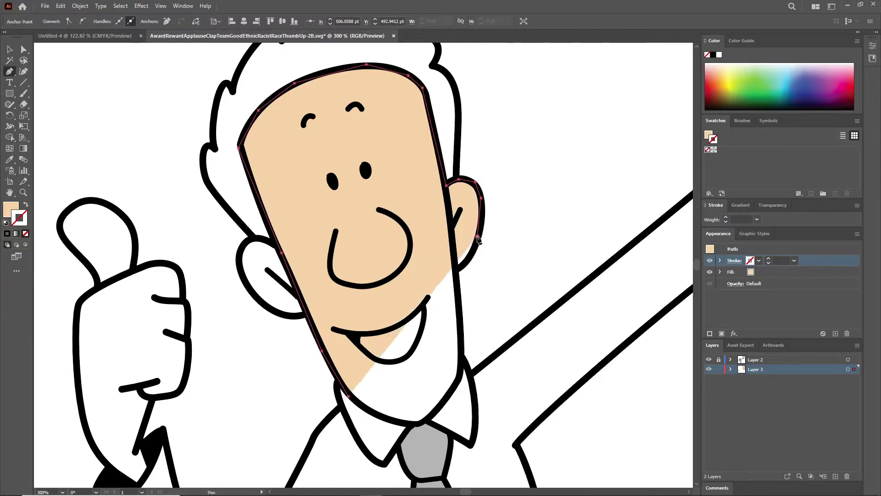
click(465, 262)
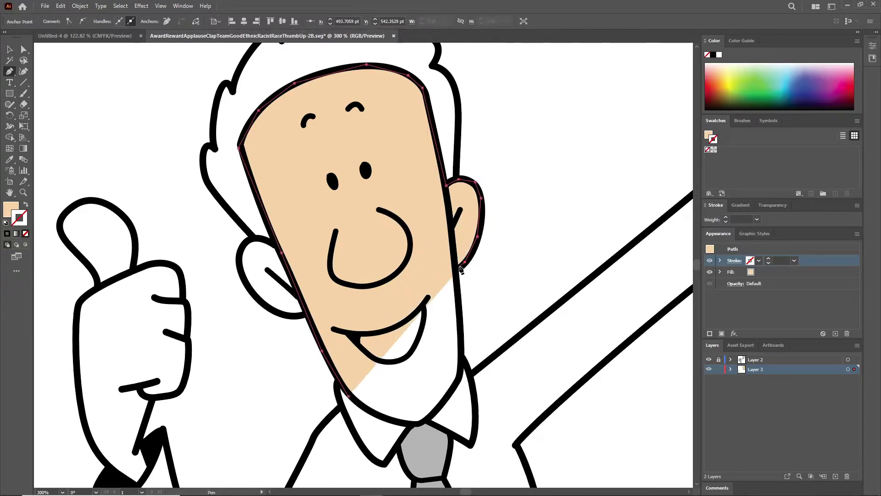
click(462, 351)
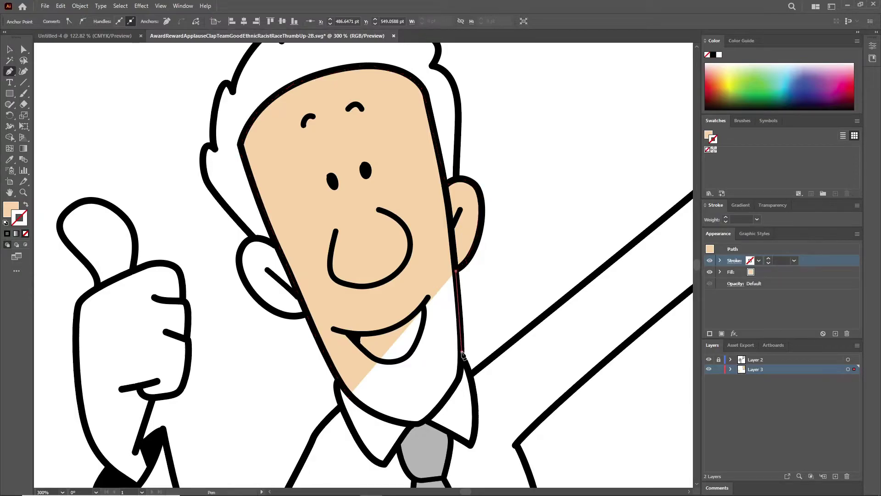
click(459, 381)
click(442, 405)
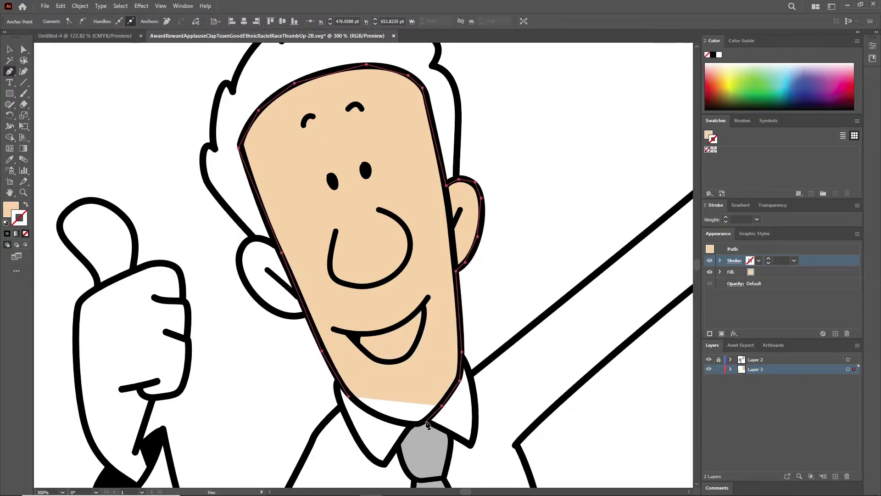
click(423, 424)
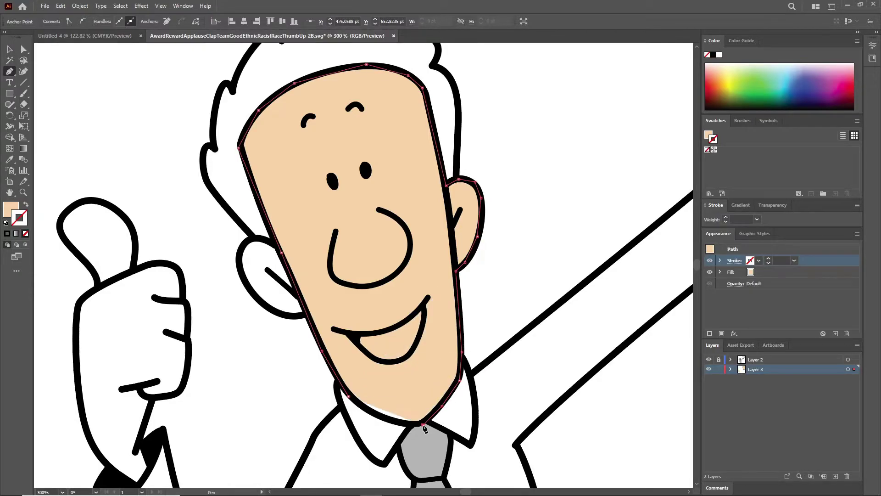
click(367, 413)
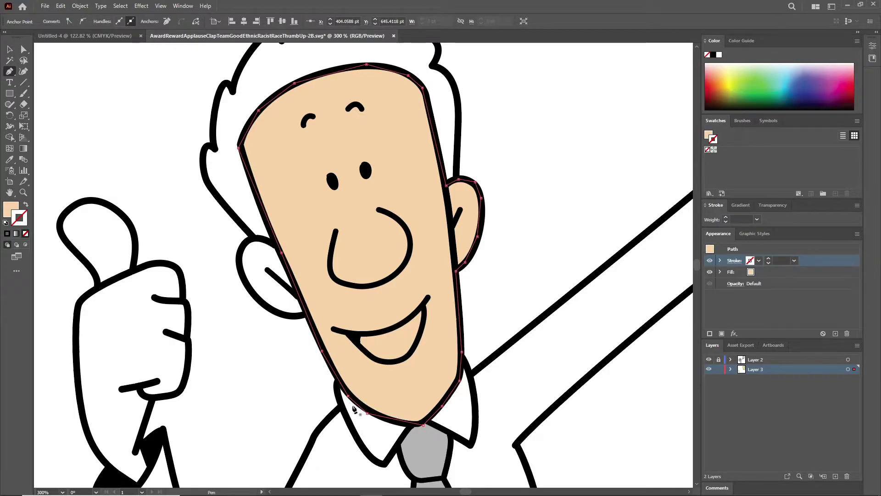
scroll(354, 409, down, 3)
scroll(354, 409, up, 5)
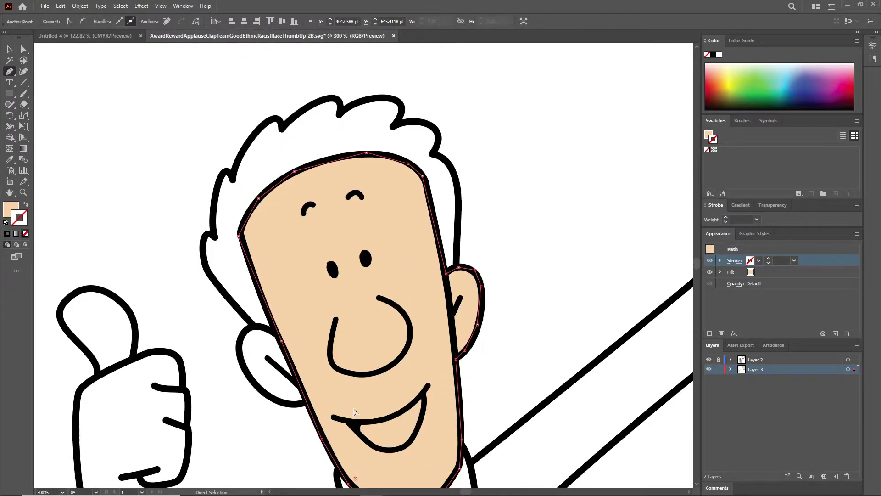
key(ctrl+minus)
scroll(354, 412, up, 1)
scroll(354, 412, up, 2)
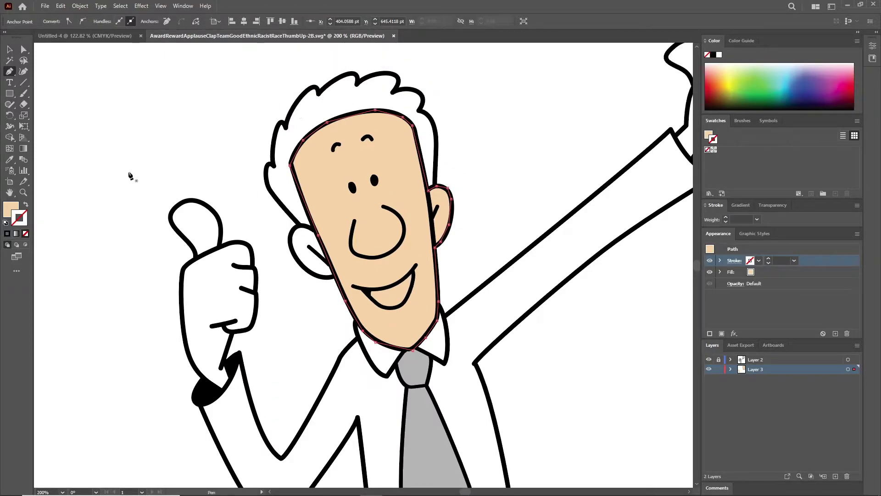
scroll(196, 271, down, 2)
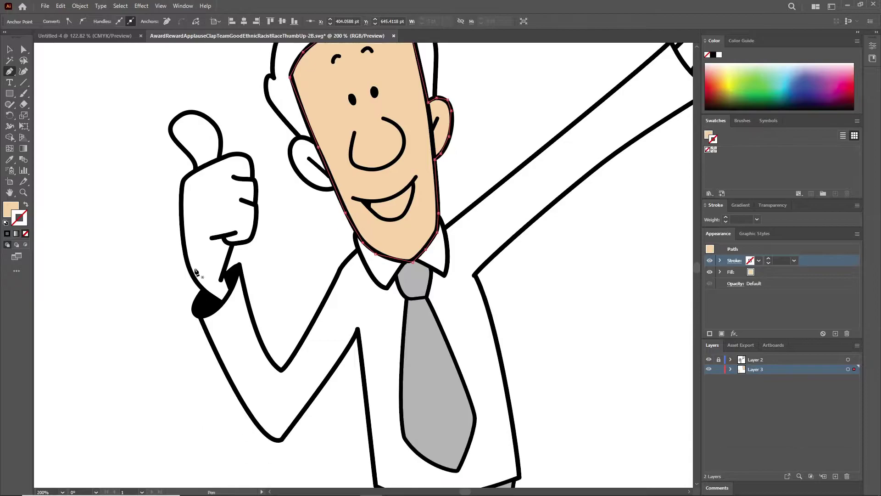
scroll(196, 272, down, 1)
key(ctrl+plus)
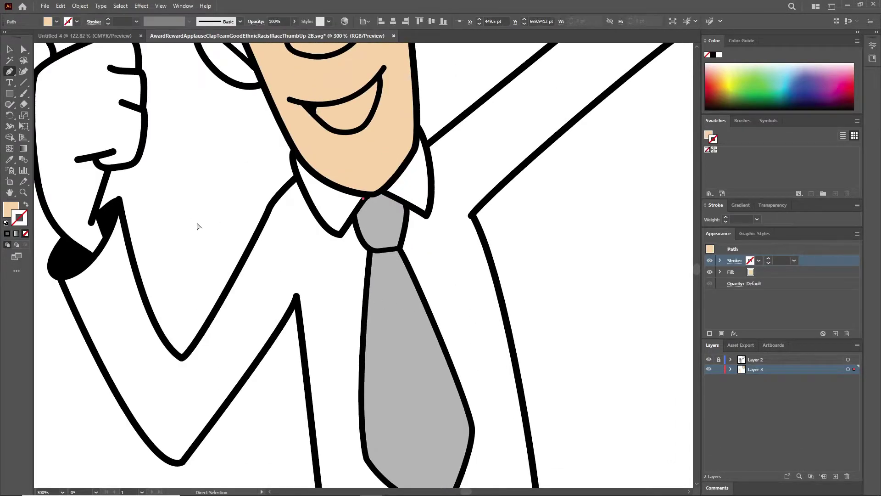
Step: Deselect the completed peach face shape and scroll around to review it
ctrl+click(197, 226)
scroll(197, 252, down, 3)
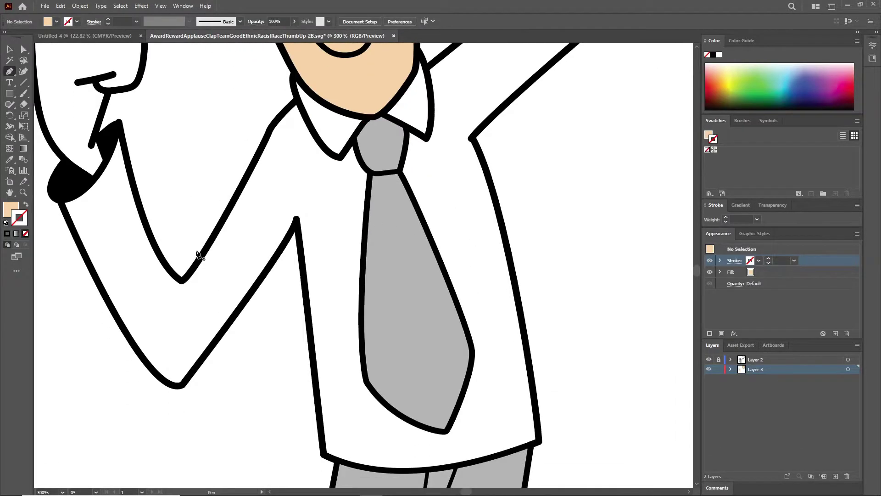
scroll(197, 255, up, 2)
scroll(197, 255, up, 2)
scroll(198, 255, down, 2)
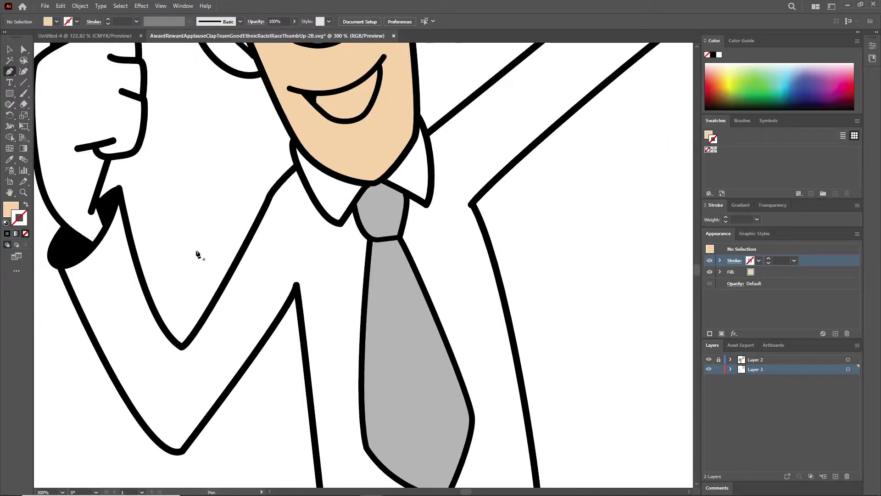
scroll(197, 254, up, 1)
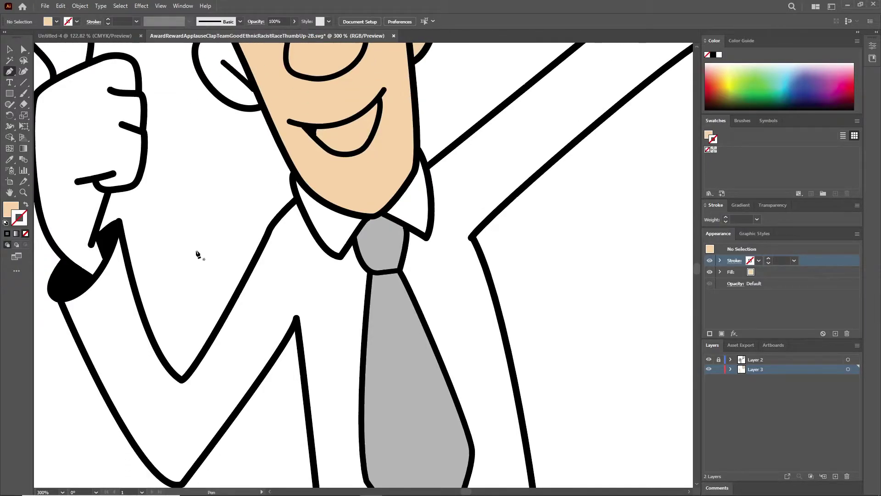
scroll(198, 254, up, 3)
scroll(197, 255, down, 1)
scroll(197, 255, down, 3)
scroll(197, 254, down, 2)
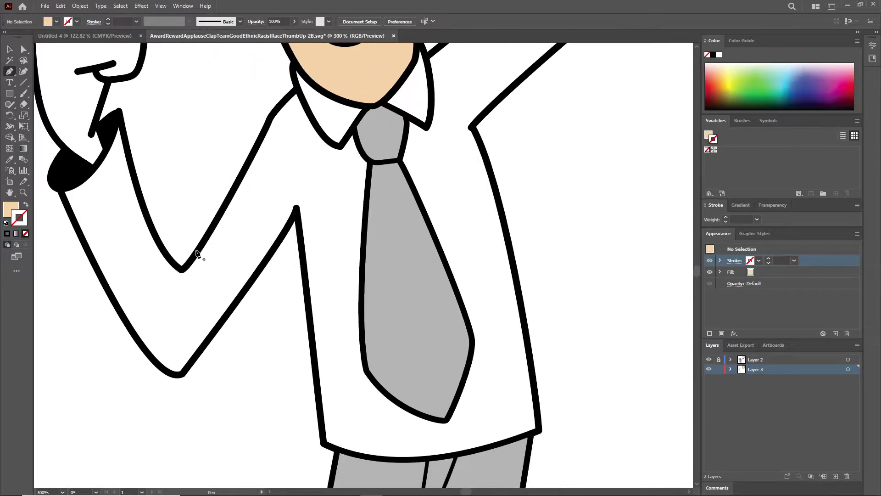
scroll(197, 255, up, 1)
scroll(197, 254, up, 2)
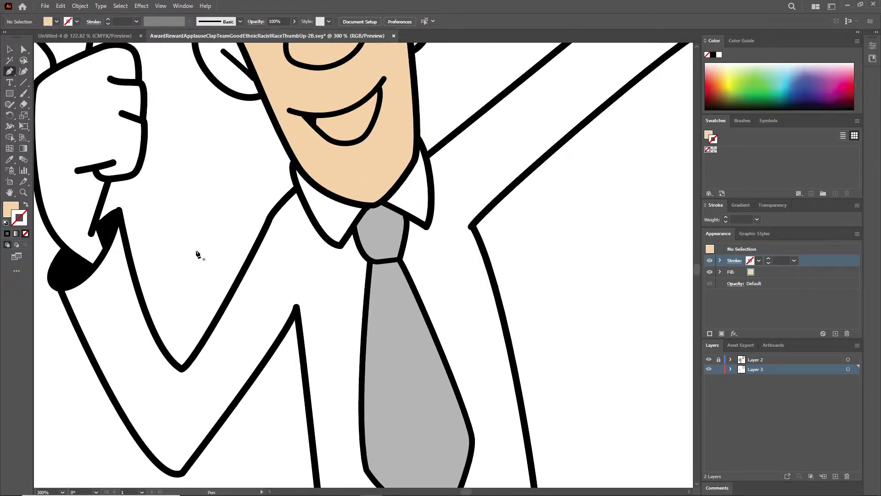
scroll(197, 255, up, 1)
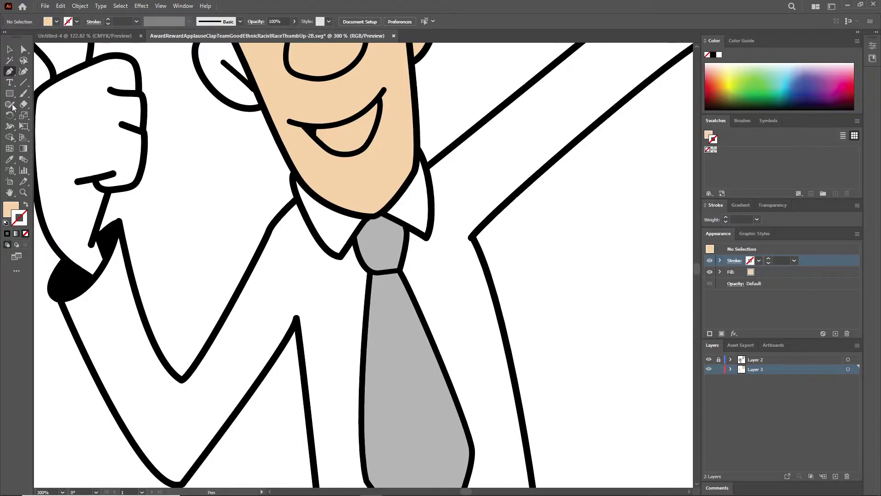
Step: Pick the strong red E02032 as the fill colour in the Color Picker
double_click(10, 211)
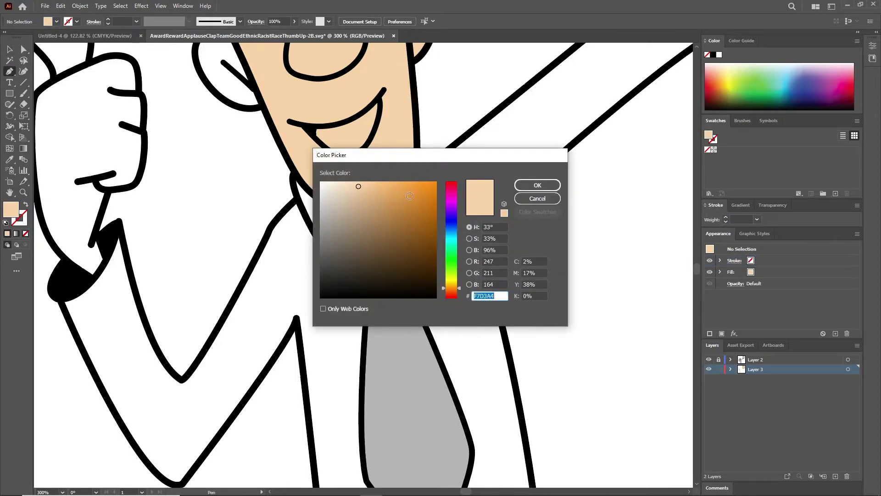
click(453, 193)
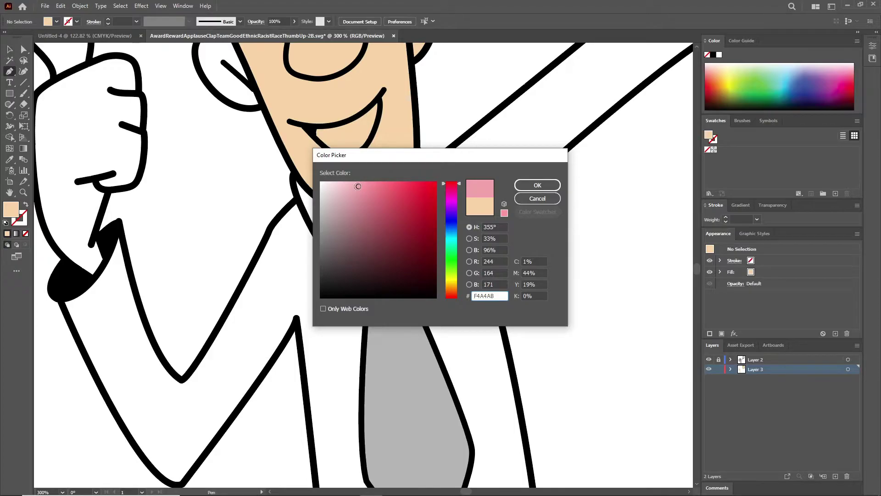
drag(357, 187, 416, 195)
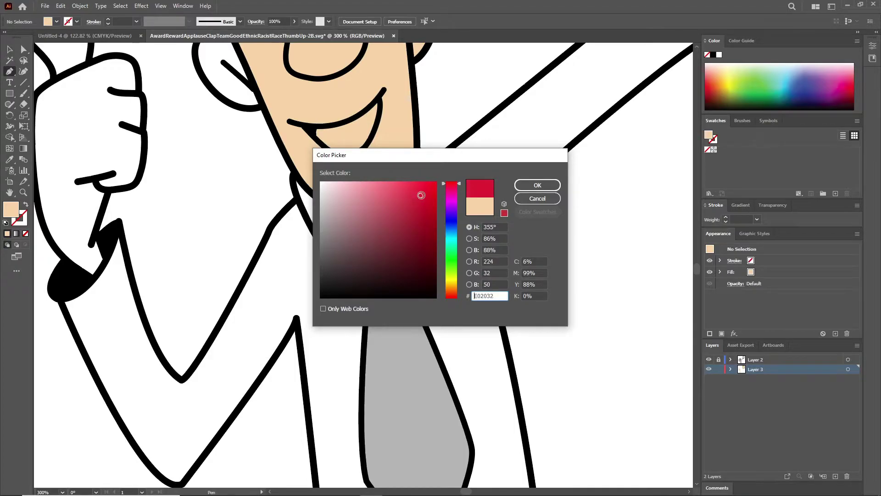
click(534, 186)
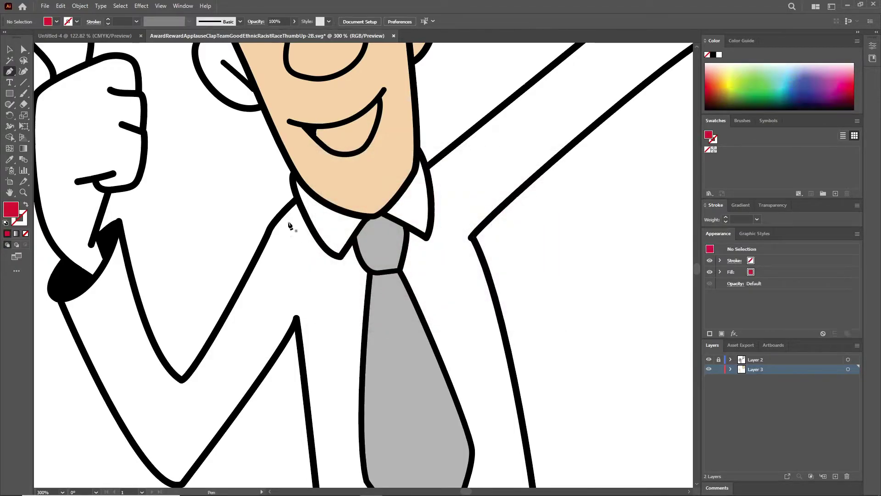
Step: Start a red path at the shoulder seam and trace the left sleeve out around the cuff
click(293, 201)
drag(264, 234, 258, 258)
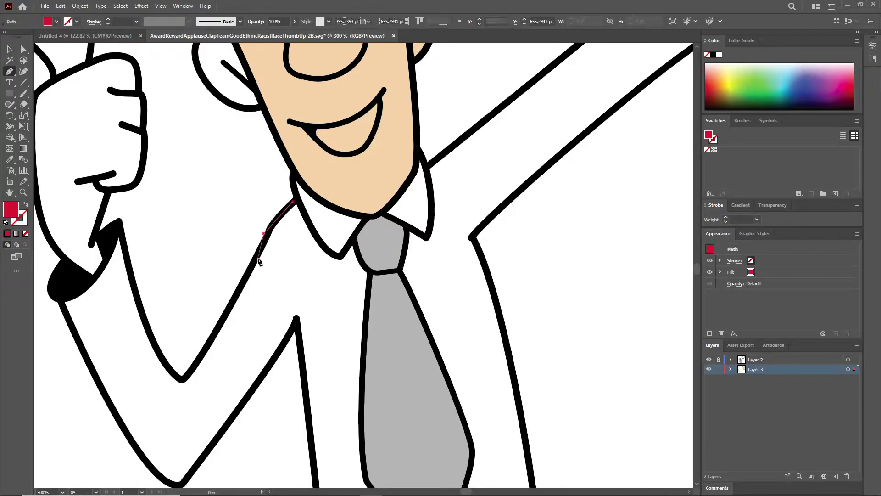
click(234, 296)
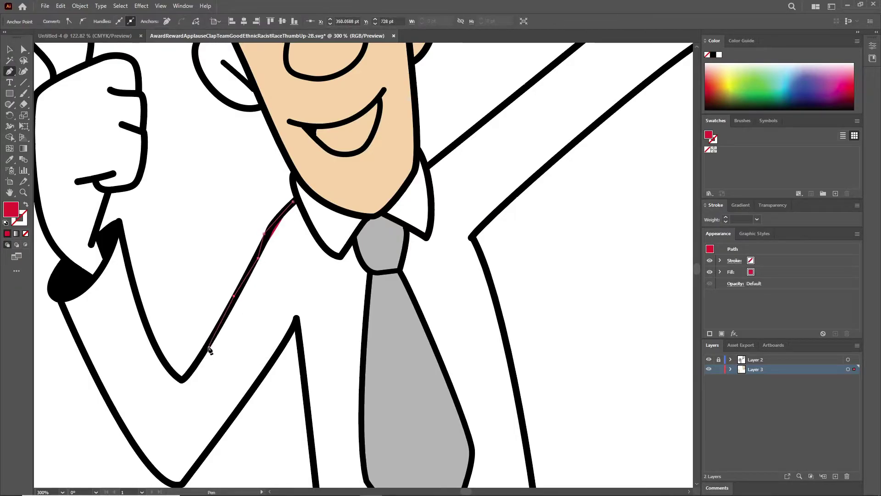
click(193, 368)
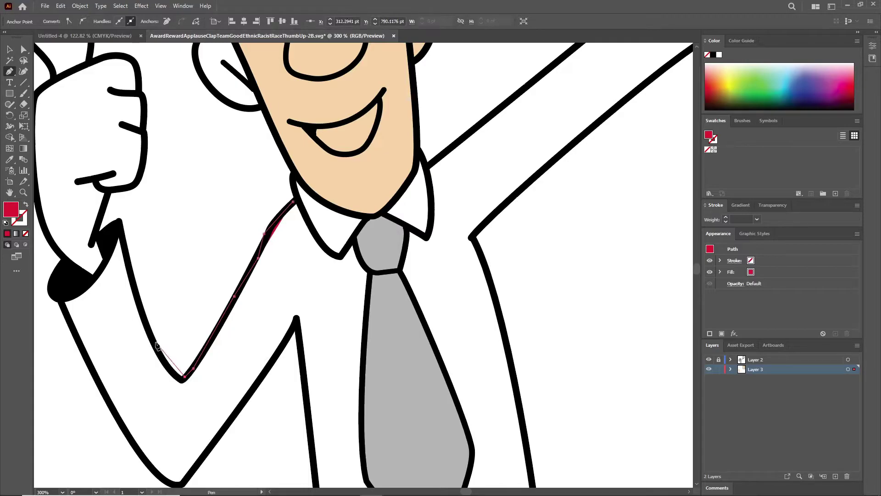
click(169, 370)
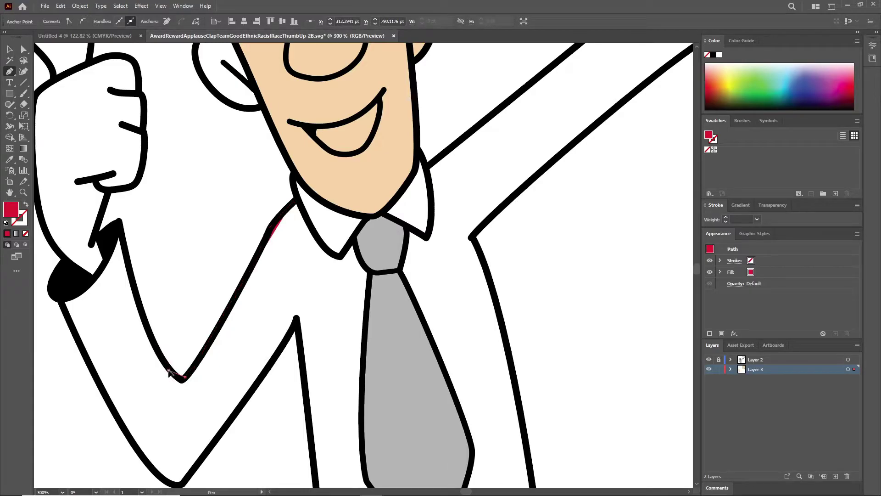
click(141, 319)
click(126, 237)
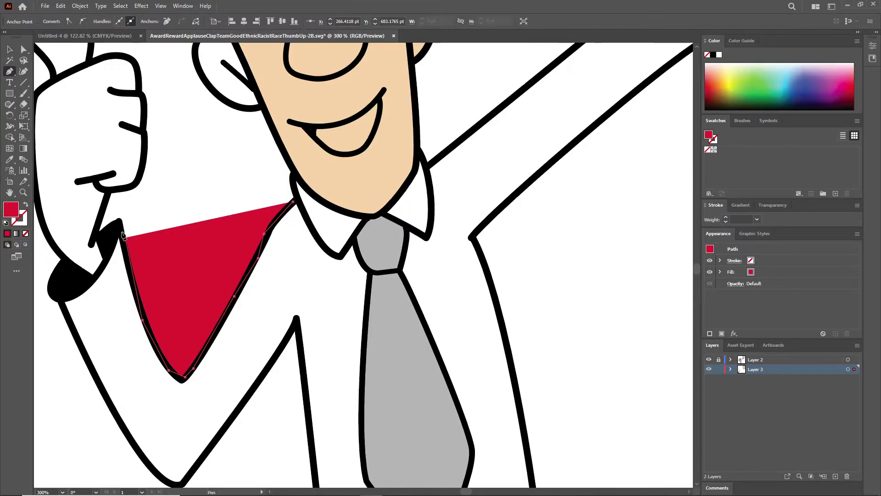
click(118, 235)
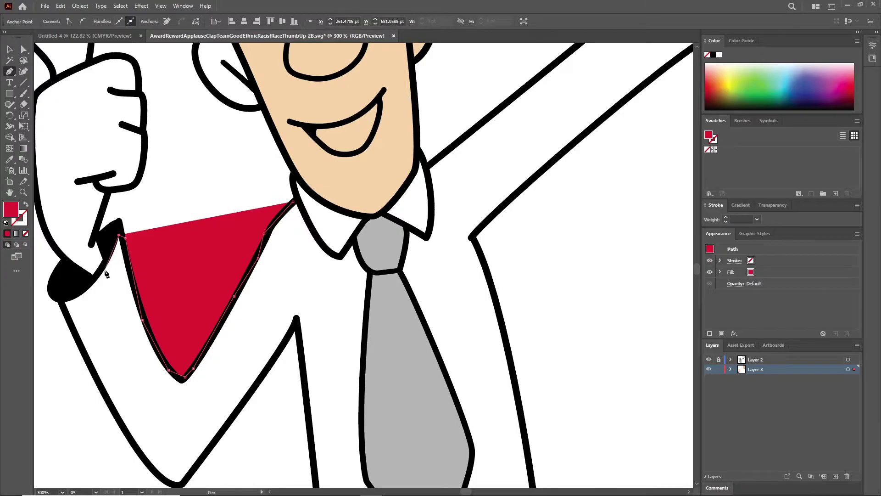
click(101, 270)
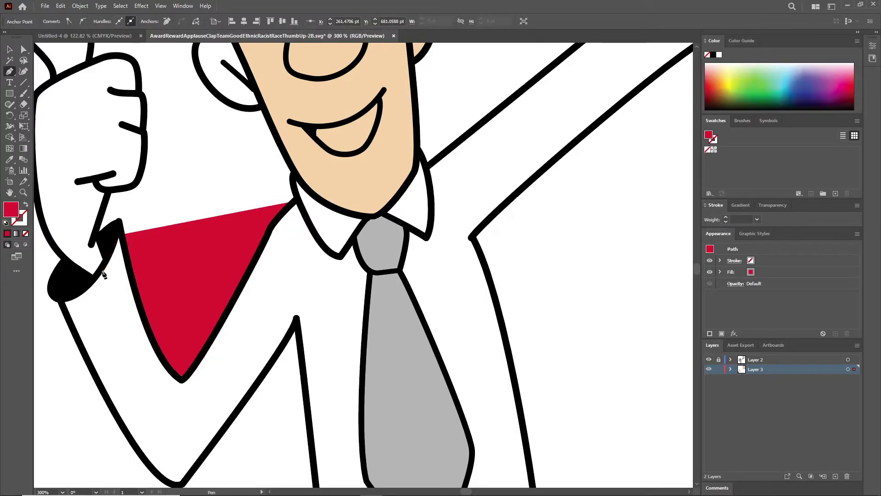
click(79, 295)
click(64, 302)
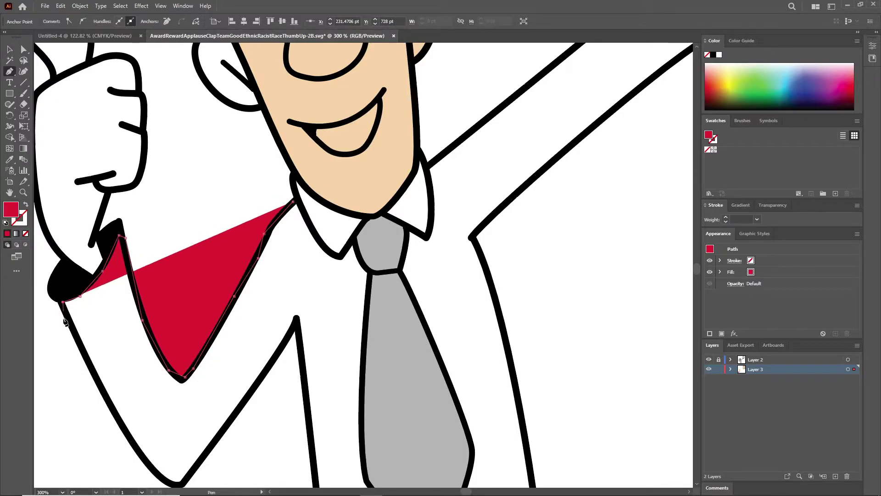
click(91, 370)
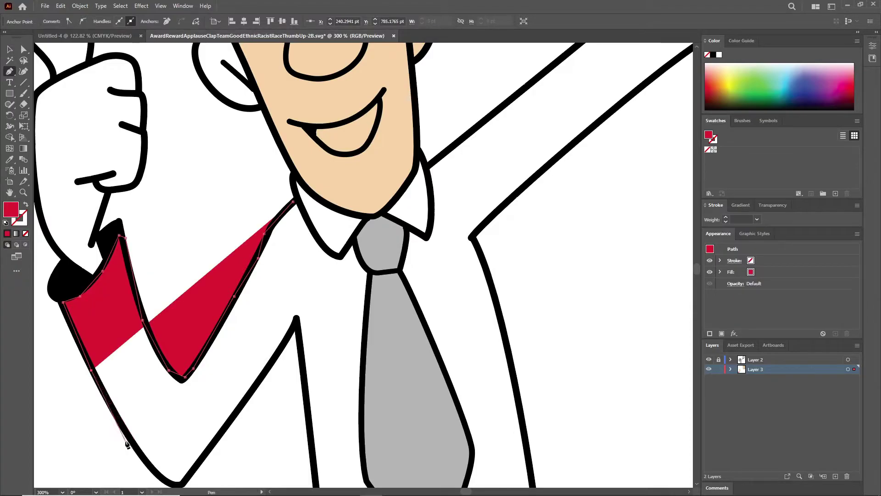
Step: Trace the red path back up the sleeve's lower edge to the armpit corner
drag(130, 442, 132, 448)
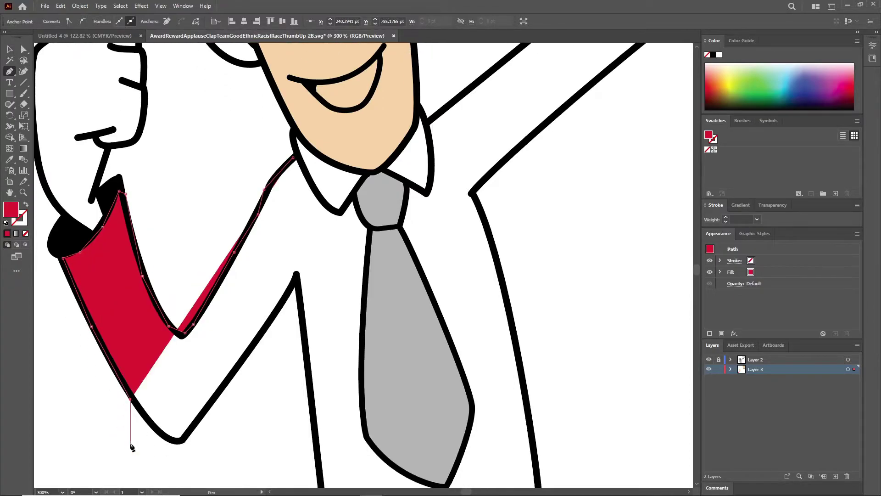
click(159, 433)
click(182, 440)
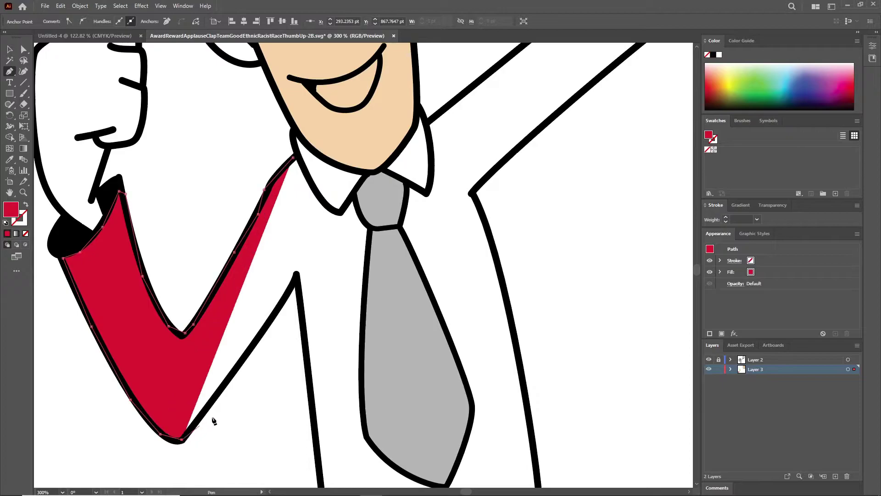
click(222, 387)
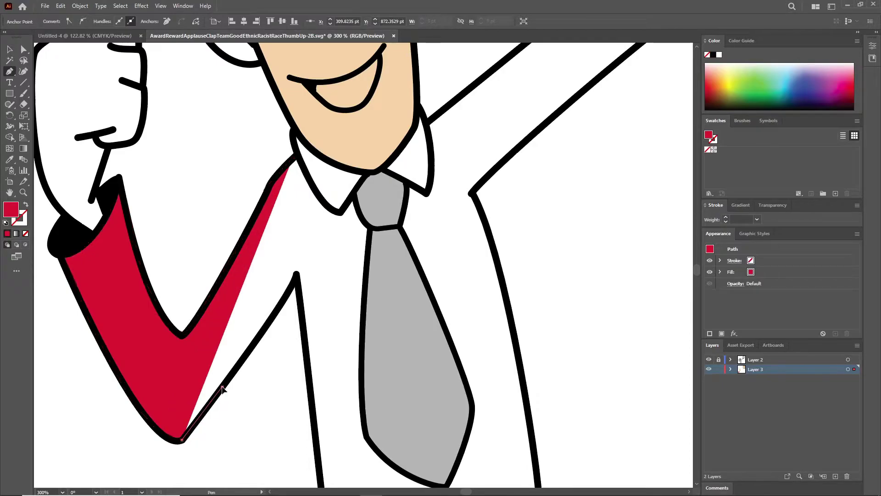
click(252, 347)
click(290, 289)
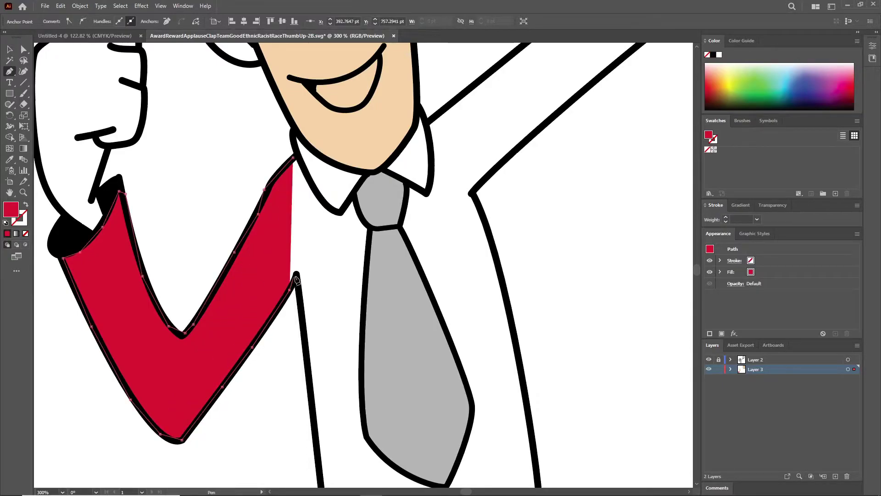
click(296, 276)
Step: Continue the red path down the shirt's left side and along the hem to the bottom-right corner
scroll(298, 285, down, 1)
click(303, 301)
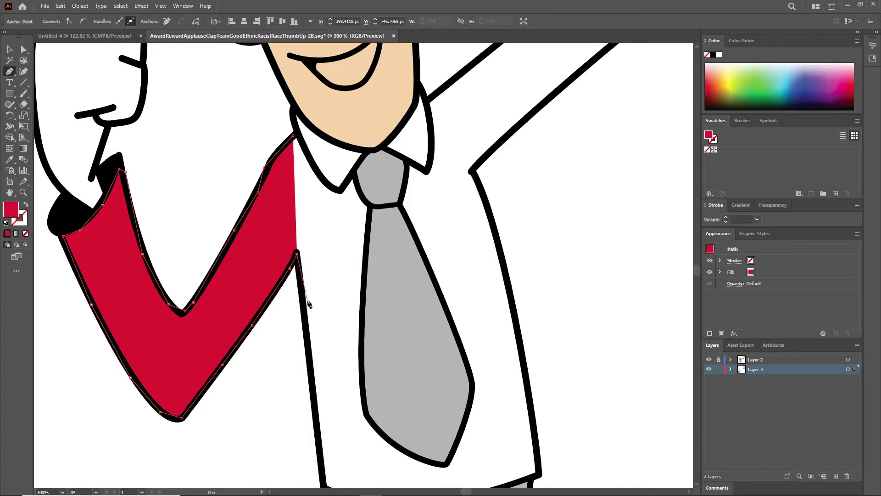
scroll(305, 305, down, 2)
scroll(308, 316, down, 2)
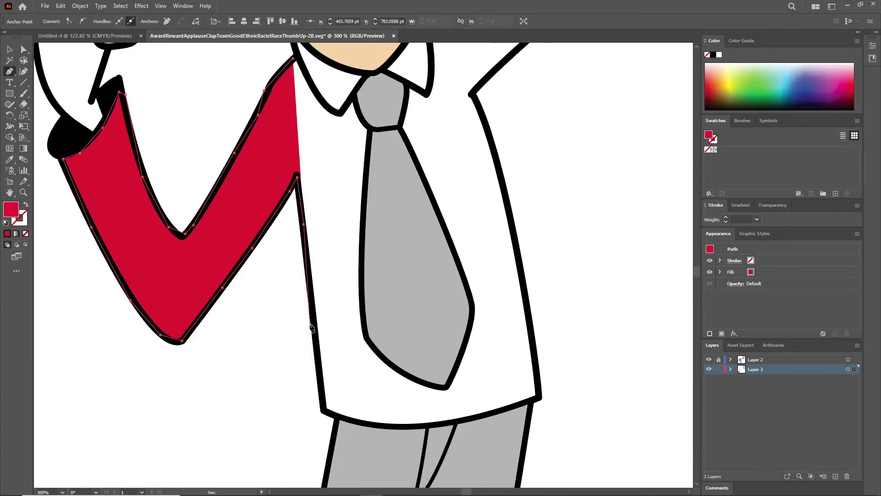
click(320, 366)
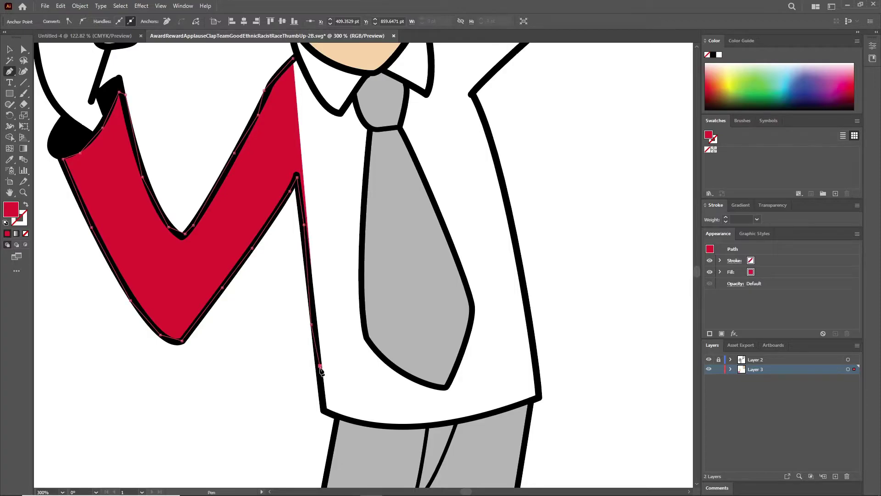
click(322, 407)
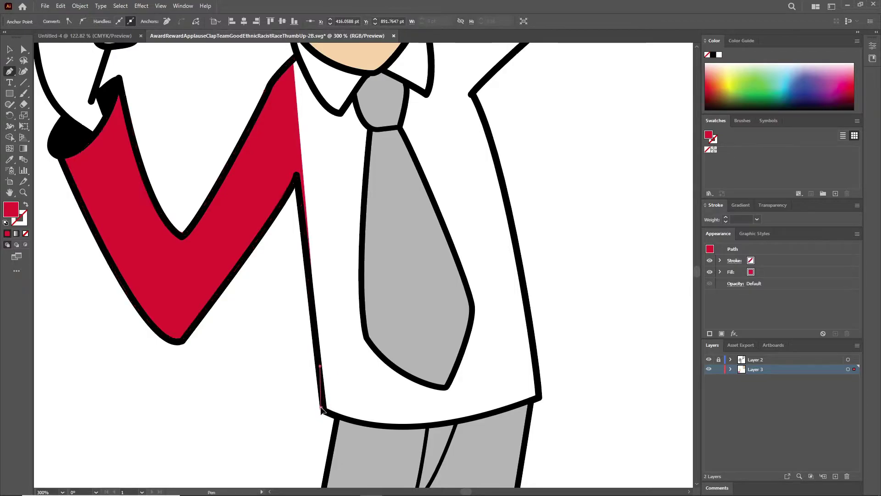
click(365, 422)
click(427, 423)
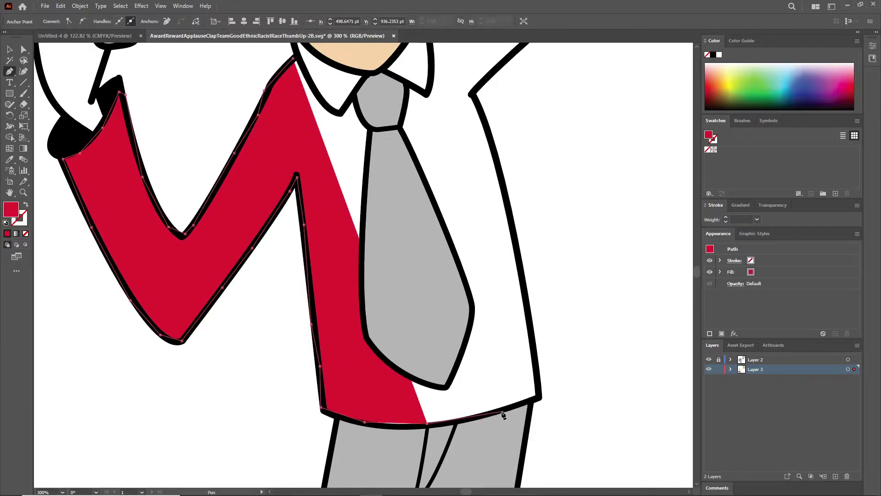
click(502, 412)
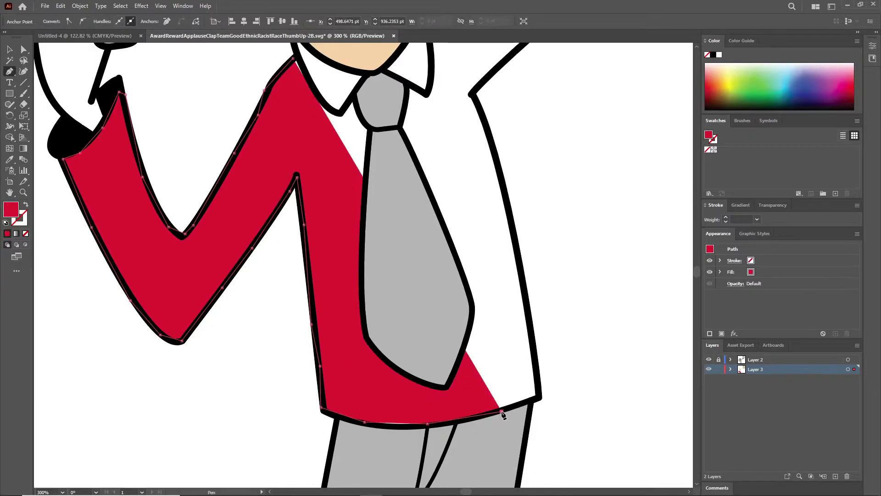
click(538, 396)
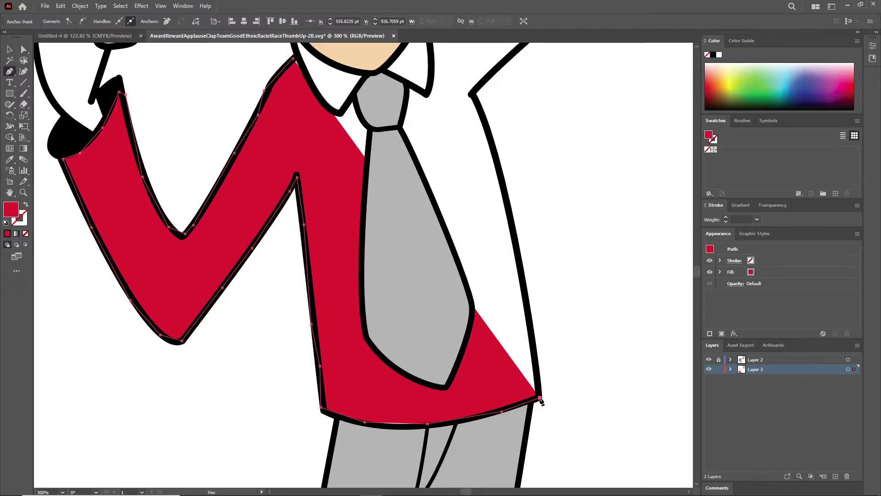
Step: Trace the red path up the shirt's right side and along the shoulder toward the raised arm
scroll(537, 368, up, 2)
scroll(532, 376, up, 2)
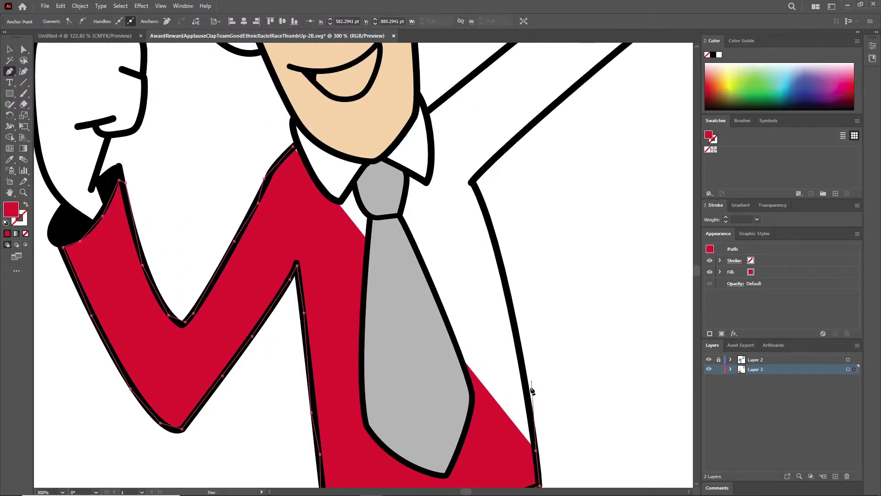
click(526, 381)
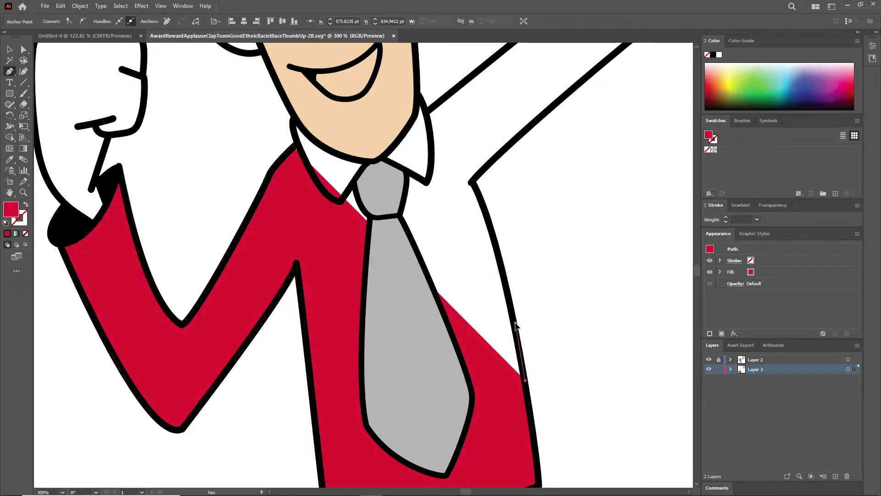
click(516, 324)
scroll(505, 317, up, 2)
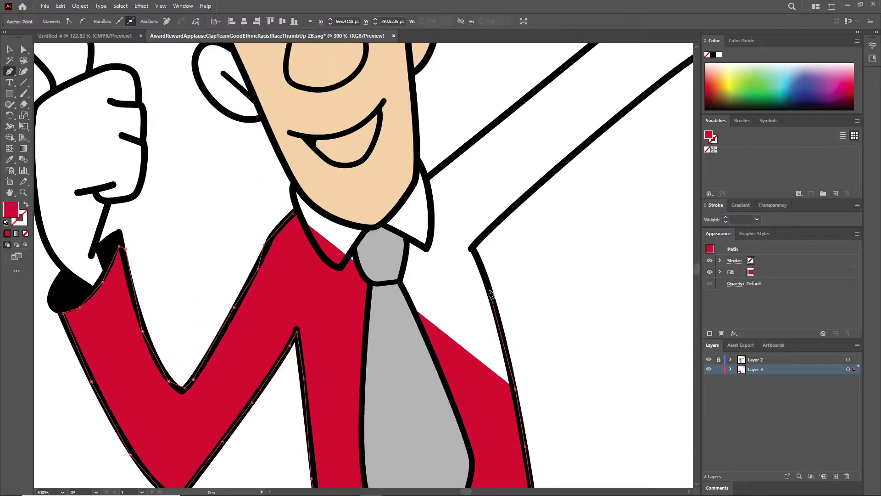
click(492, 289)
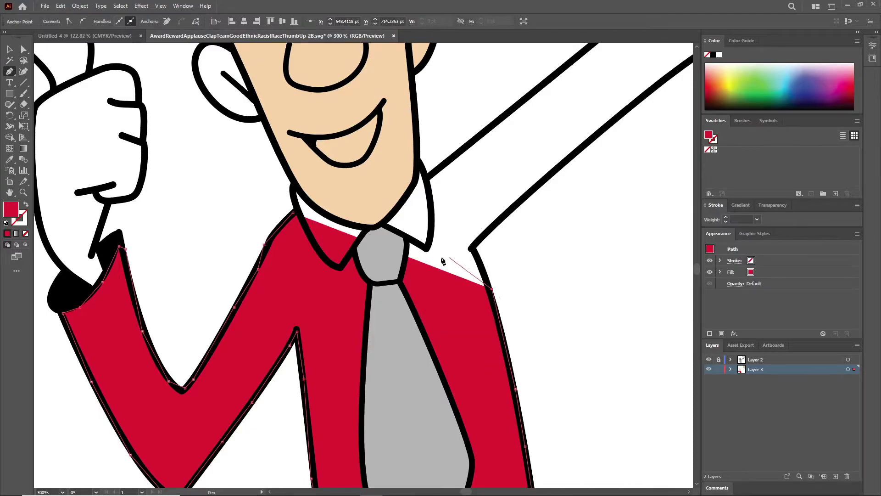
click(473, 247)
scroll(473, 250, up, 1)
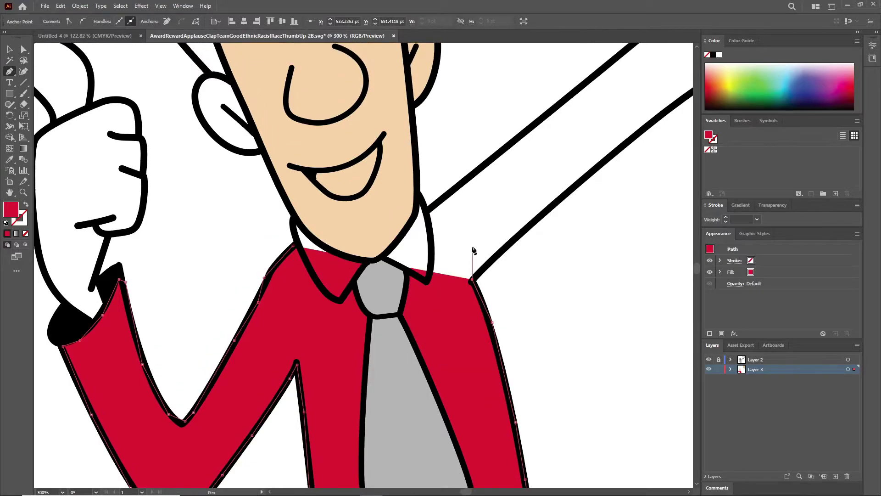
click(509, 243)
scroll(512, 242, up, 1)
scroll(531, 236, up, 1)
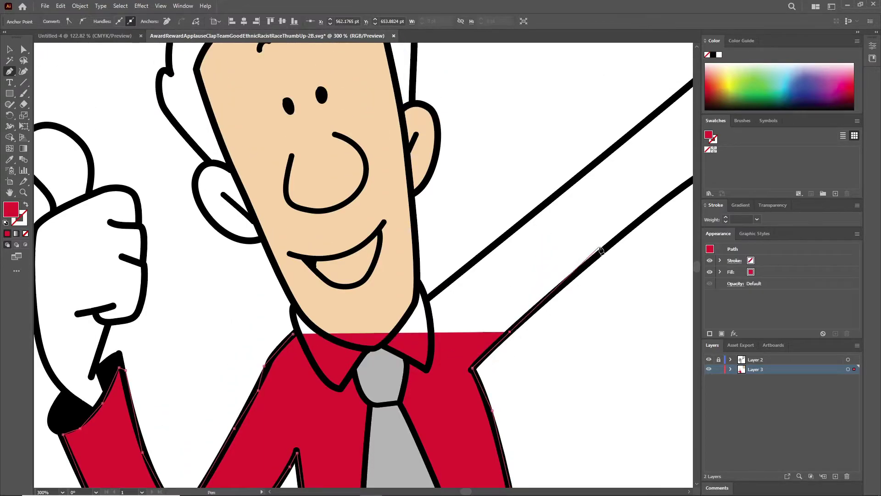
click(605, 249)
Step: Extend the red fill up the raised arm to the cuff tip and back down toward the collar
key(ctrl+minus)
scroll(608, 245, up, 1)
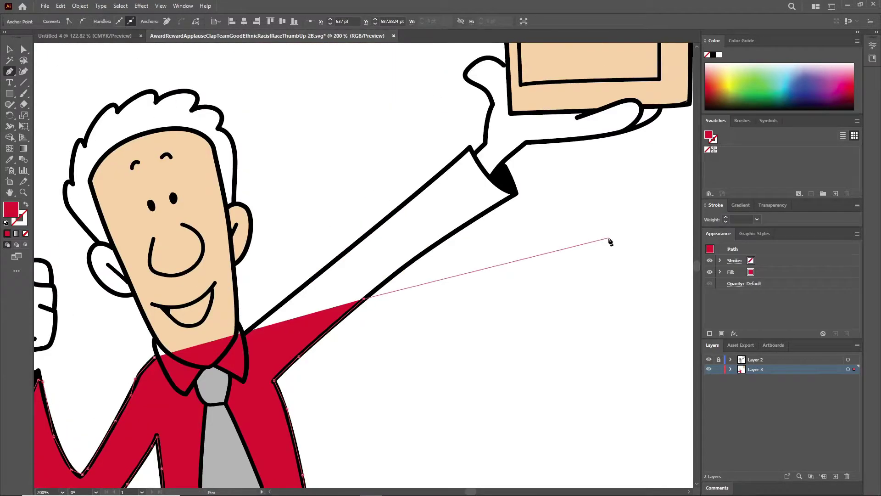
click(422, 254)
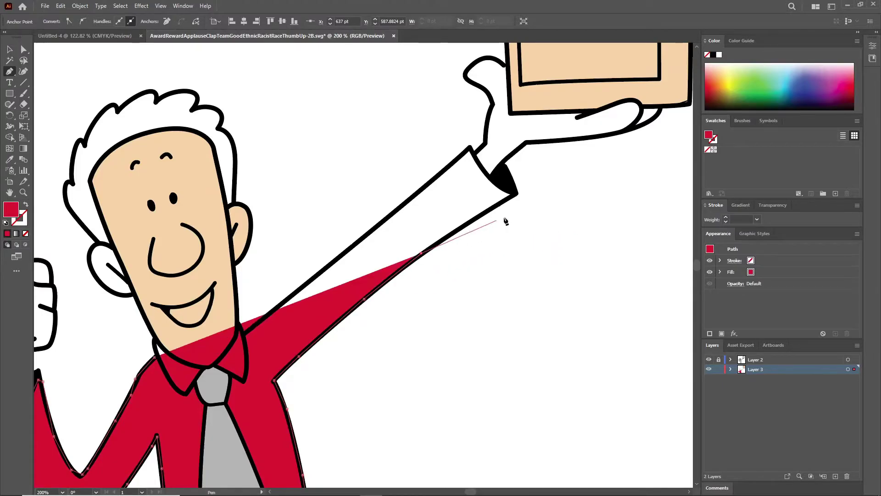
click(510, 199)
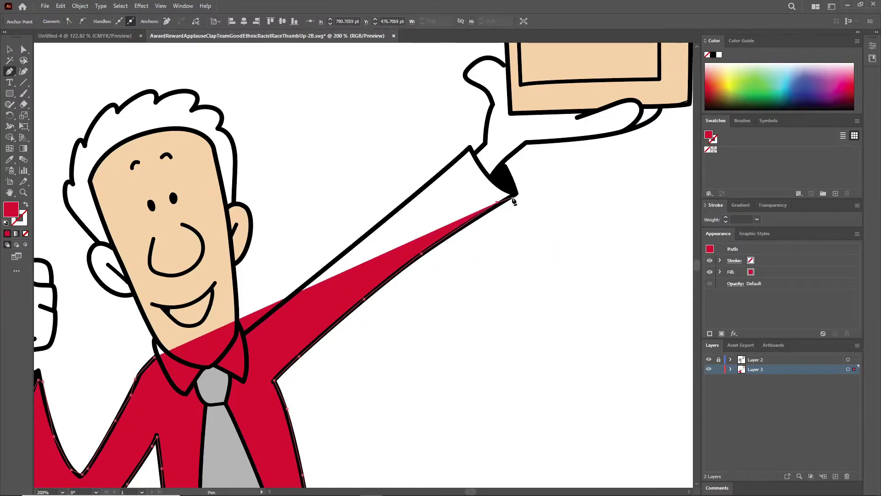
click(512, 196)
click(489, 178)
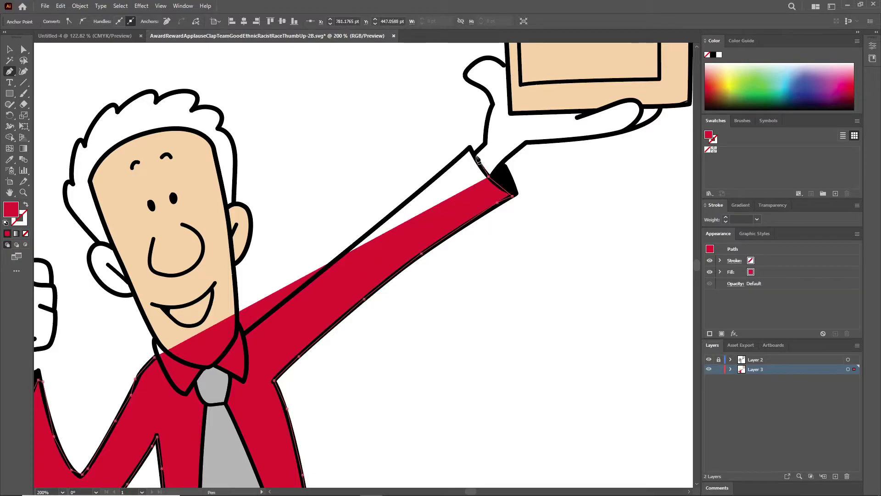
click(468, 146)
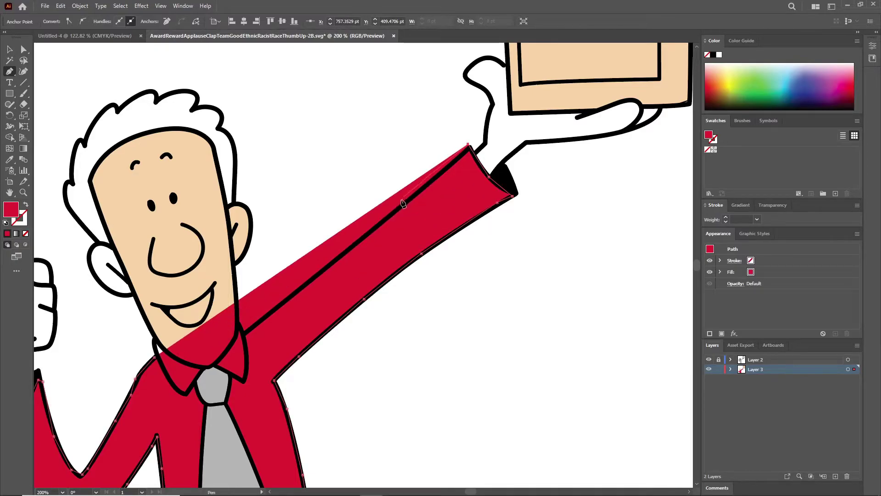
click(403, 203)
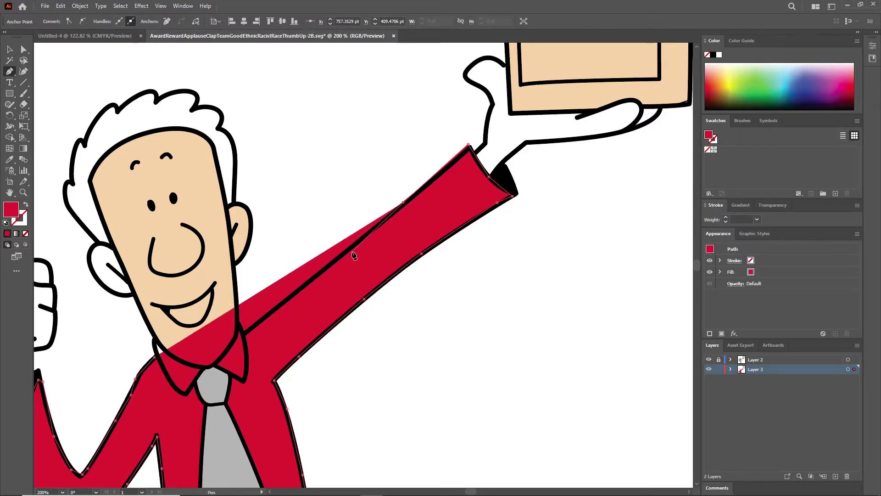
click(349, 250)
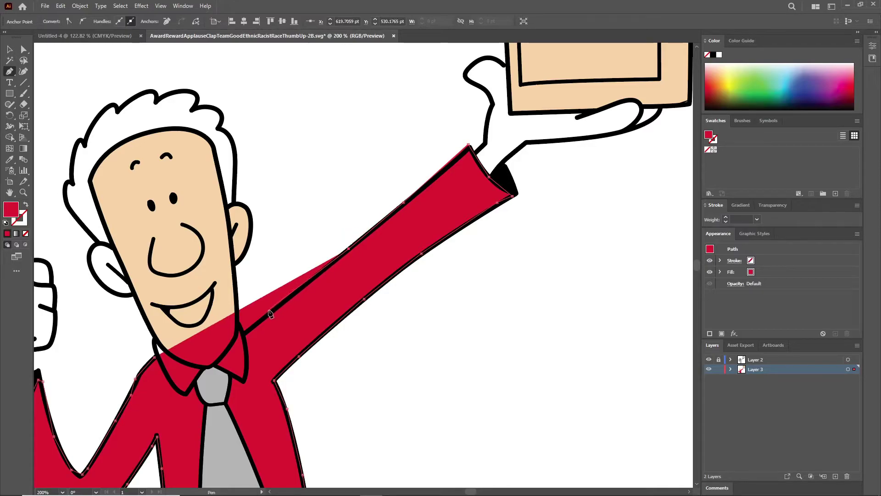
click(266, 316)
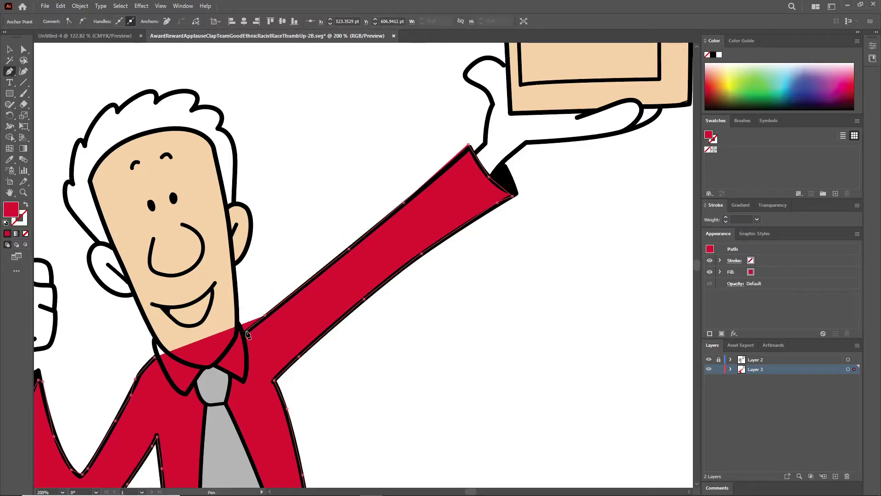
Step: Bend the red shirt edge below the collar so the collar stays white
click(242, 335)
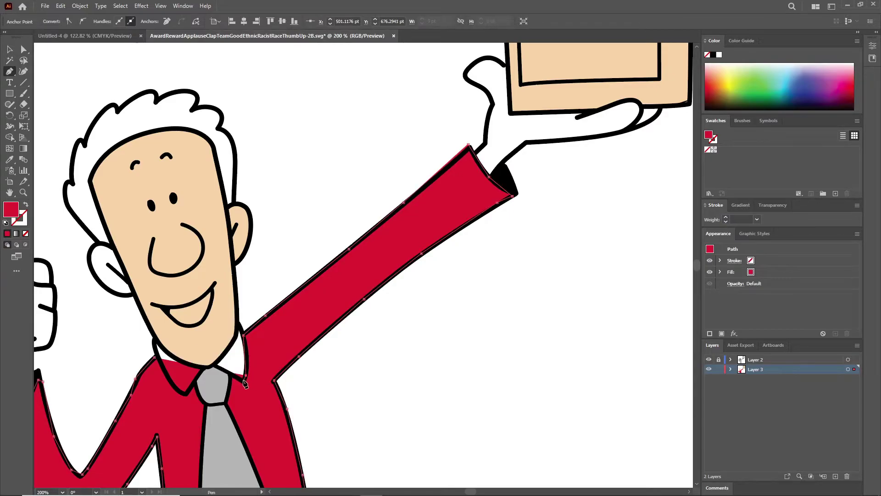
click(214, 366)
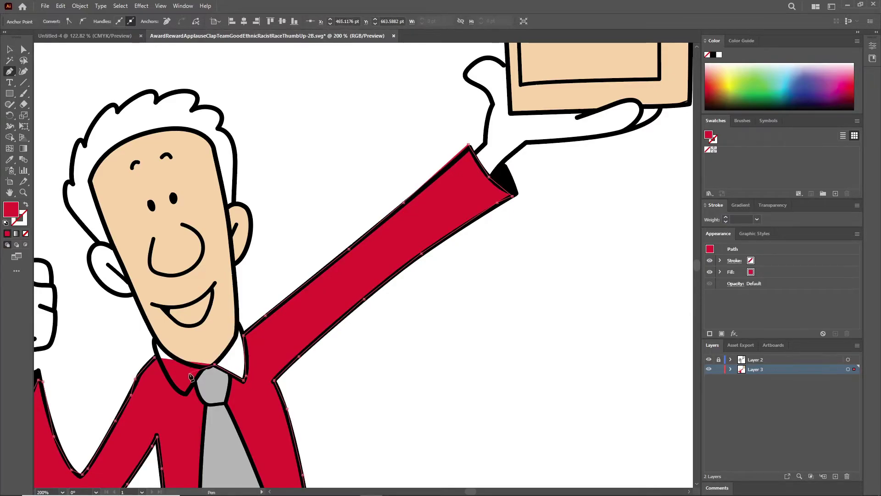
click(202, 371)
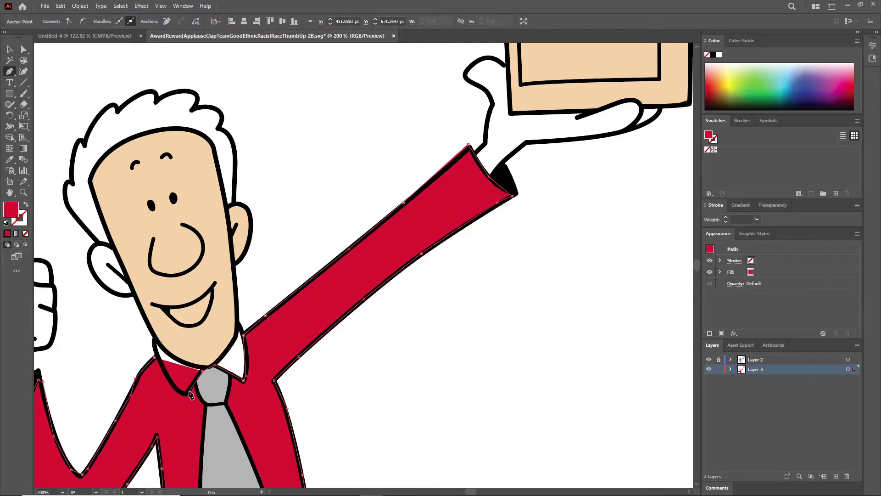
drag(188, 396, 175, 391)
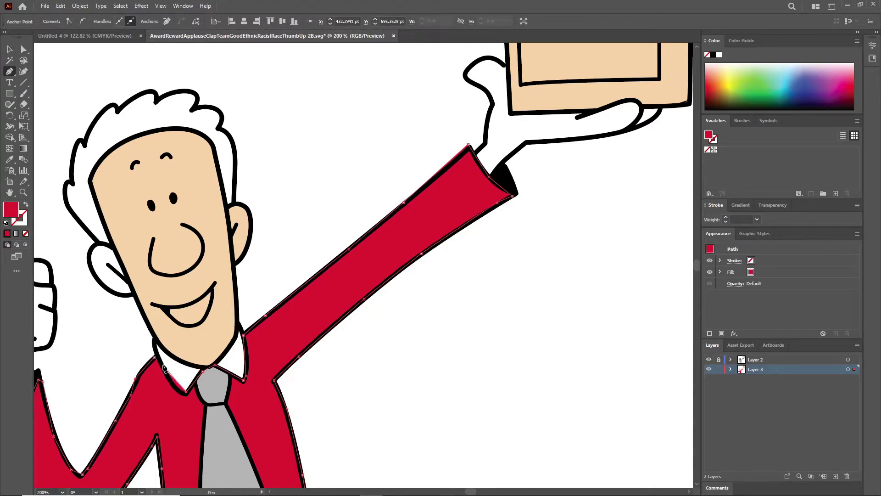
click(159, 363)
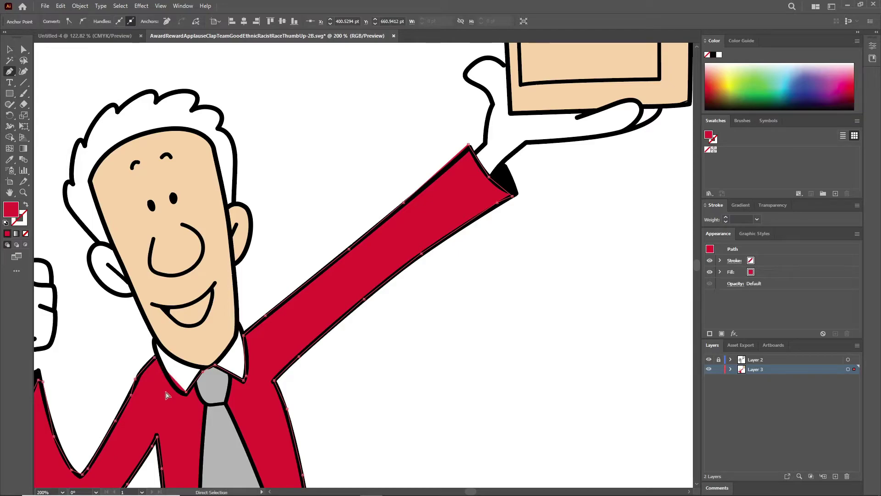
click(184, 393)
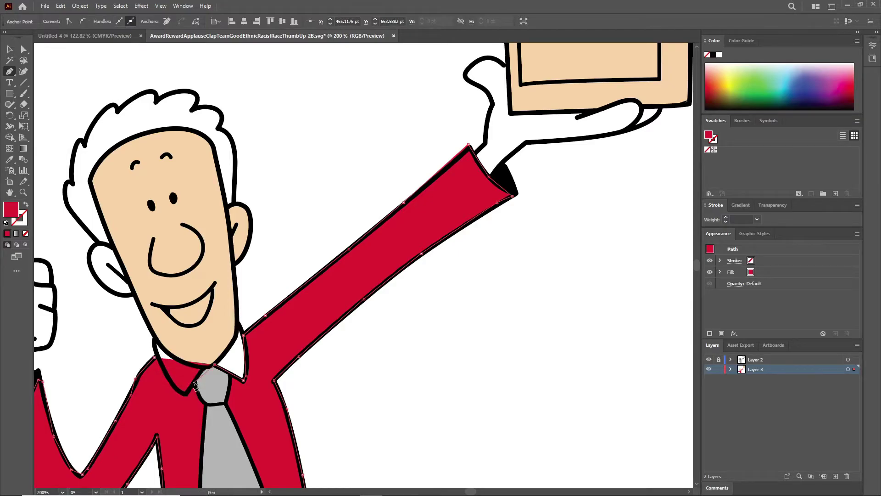
drag(200, 366, 198, 373)
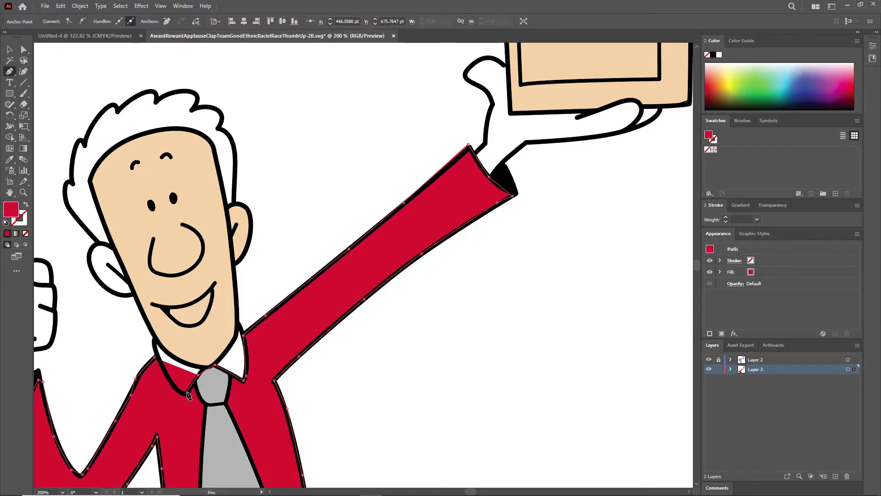
click(186, 393)
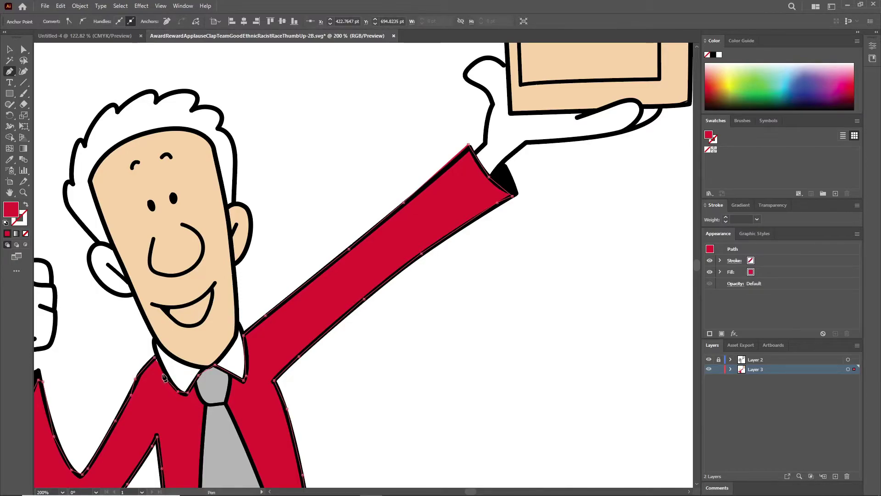
click(162, 367)
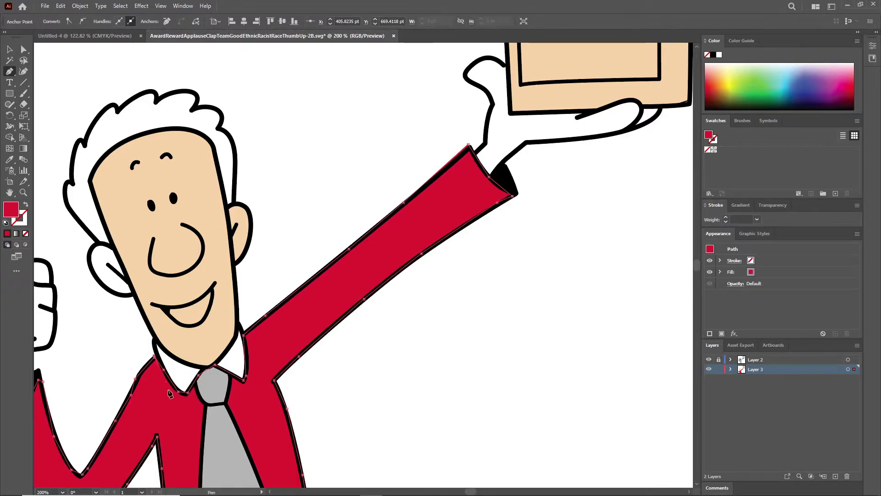
scroll(170, 404, down, 1)
scroll(170, 418, down, 3)
scroll(172, 431, down, 1)
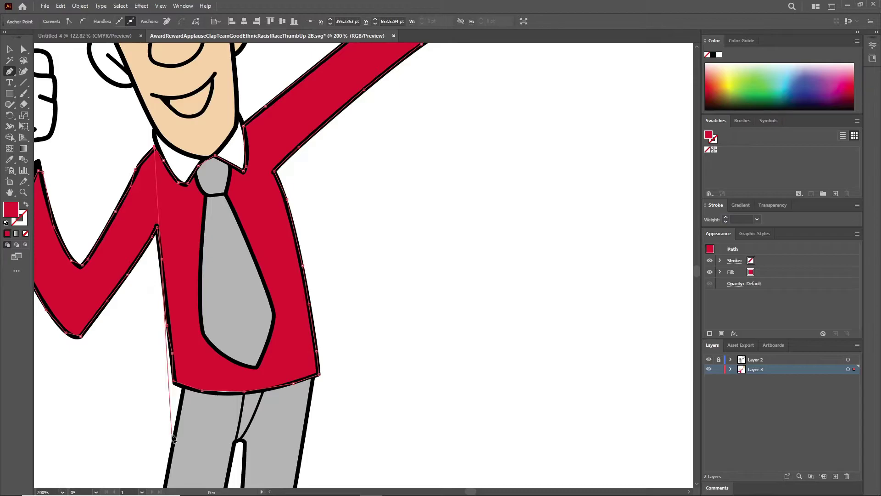
scroll(253, 423, down, 2)
scroll(293, 417, down, 1)
scroll(251, 436, up, 3)
scroll(245, 452, up, 3)
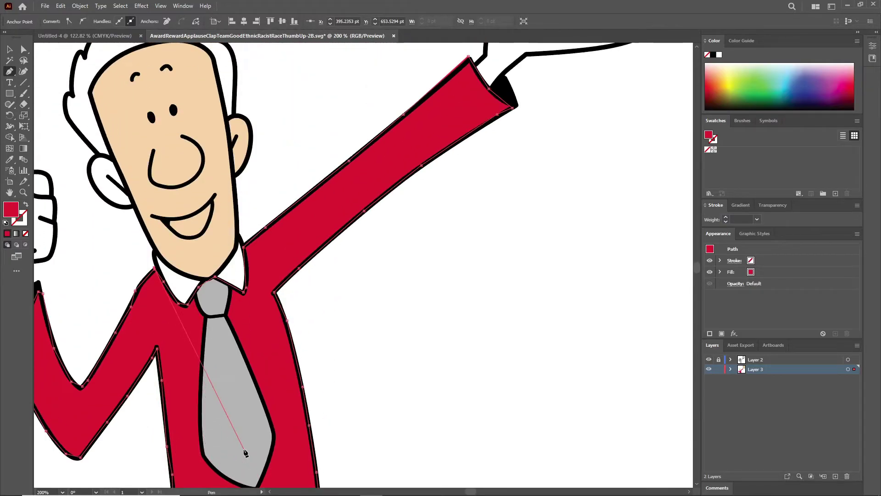
scroll(245, 453, up, 1)
scroll(245, 452, up, 1)
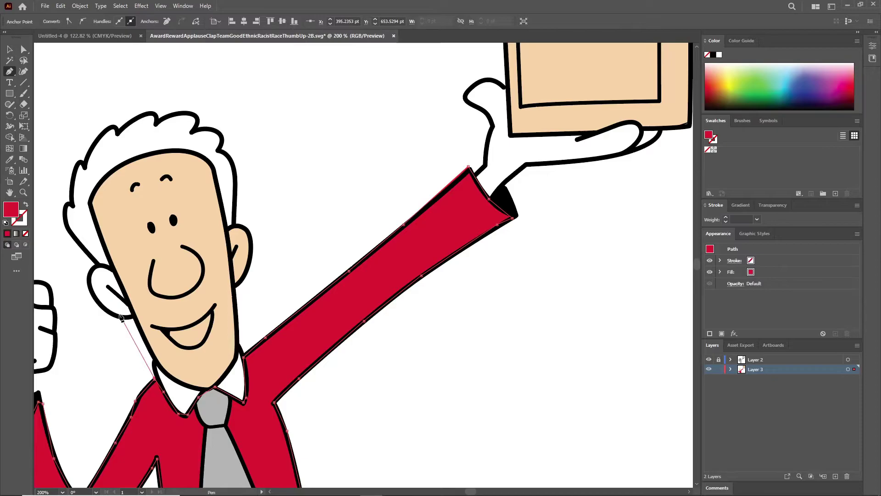
scroll(118, 348, down, 2)
scroll(115, 370, up, 1)
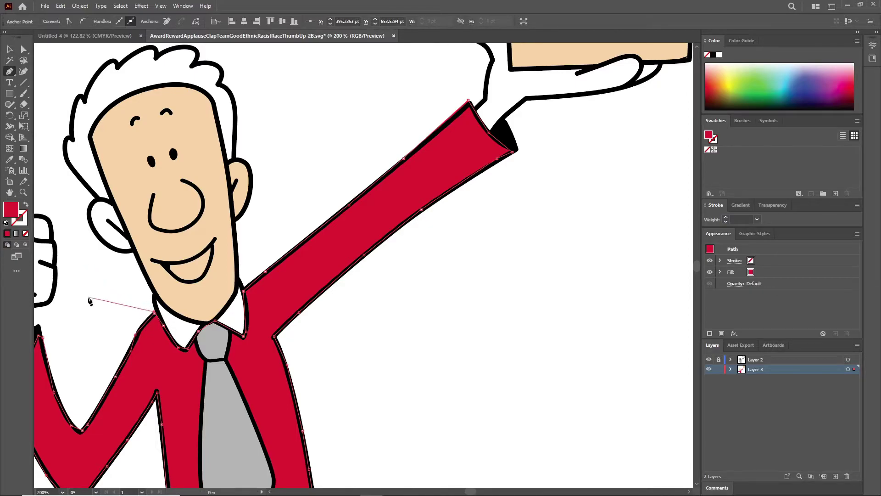
Step: Convert the red shirt path into a Live Paint group with the Live Paint Bucket (K)
key(ctrl)
key(k)
key(ctrl+equal)
key(ctrl+equal)
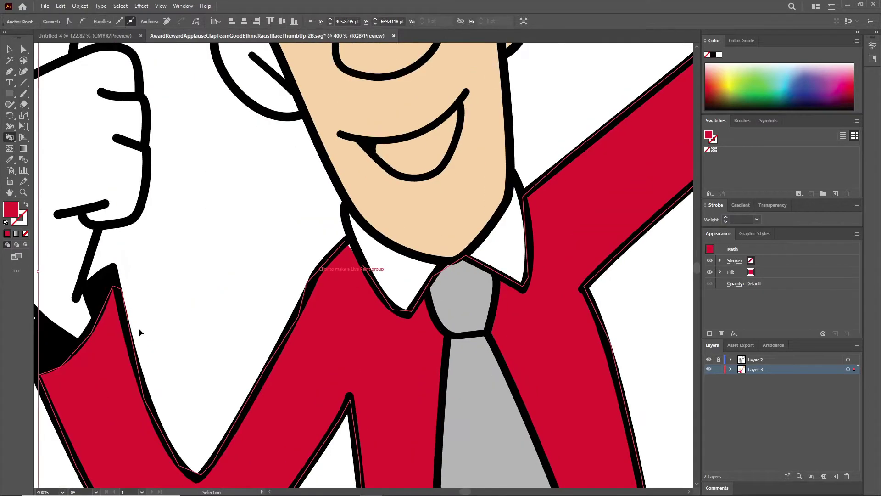
key(ctrl+equal)
key(ctrl+equal)
key(ctrl+equal)
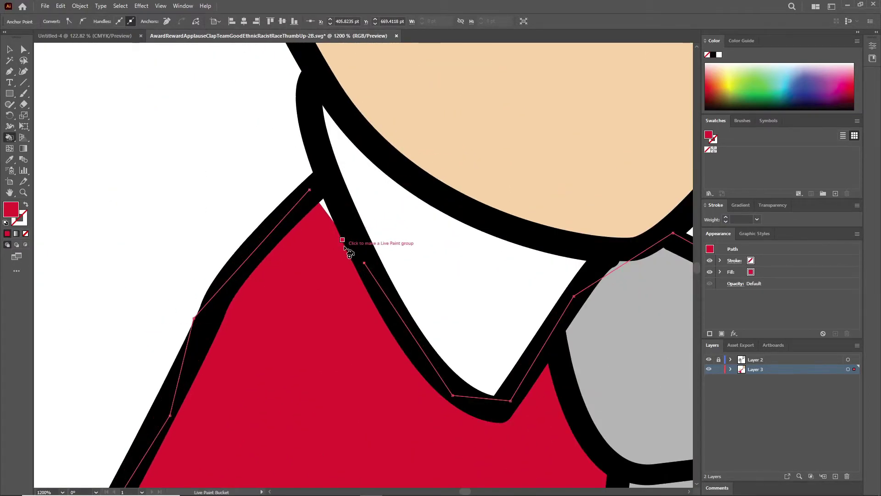
click(364, 263)
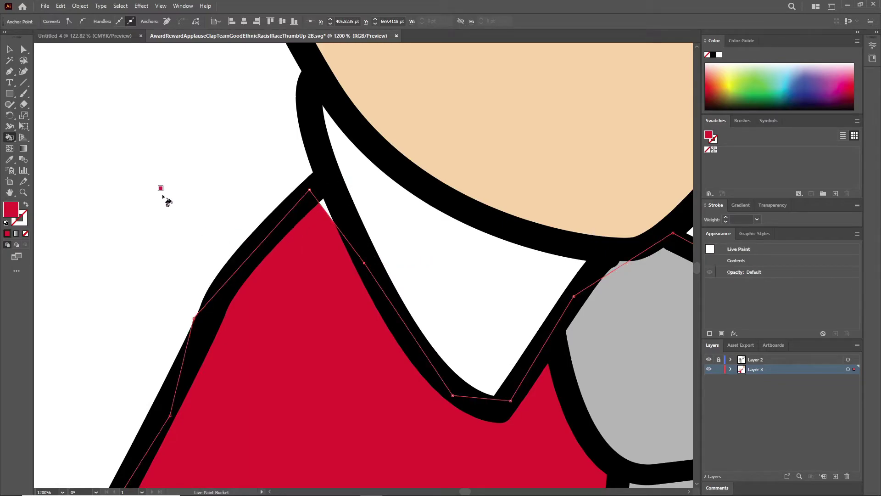
scroll(167, 200, up, 3)
scroll(181, 222, up, 3)
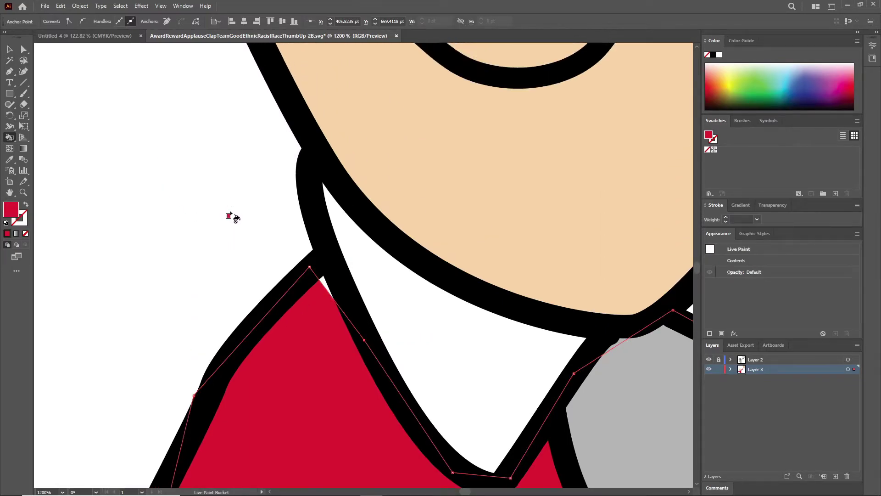
scroll(232, 214, up, 5)
scroll(230, 232, up, 2)
scroll(229, 232, up, 6)
scroll(206, 243, up, 6)
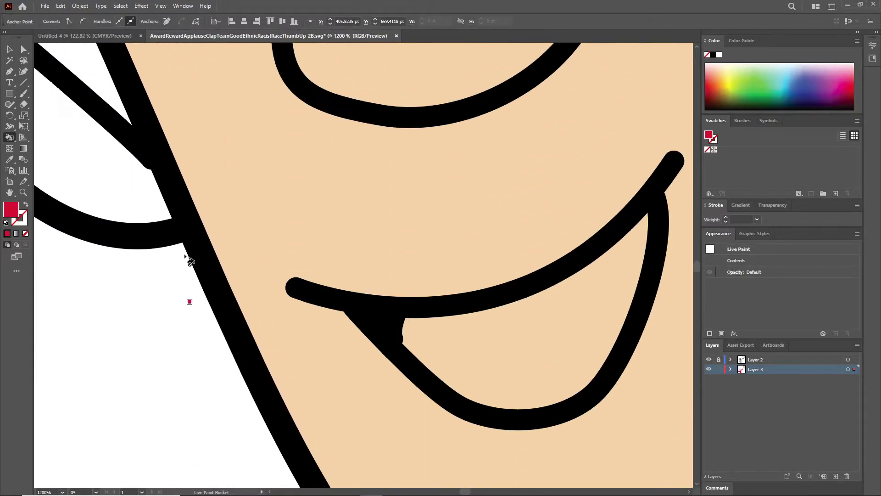
scroll(137, 266, up, 6)
scroll(114, 271, up, 3)
scroll(115, 271, left, 5)
scroll(115, 271, left, 5)
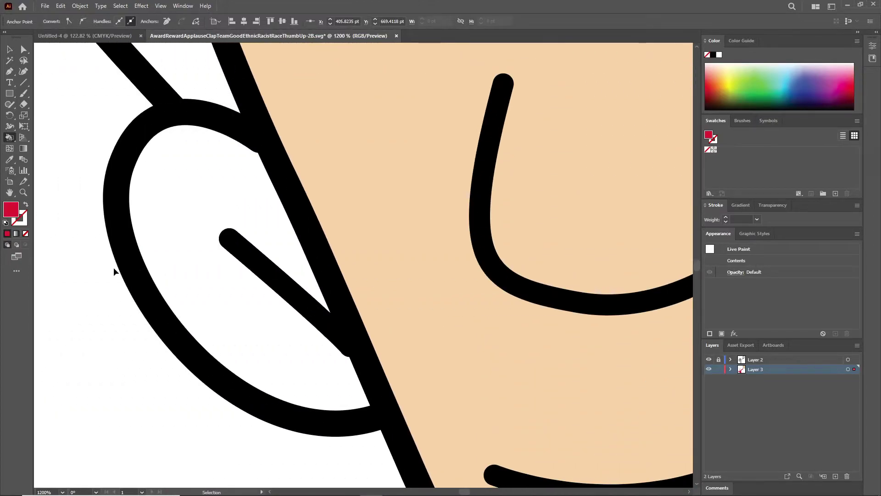
scroll(114, 271, left, 3)
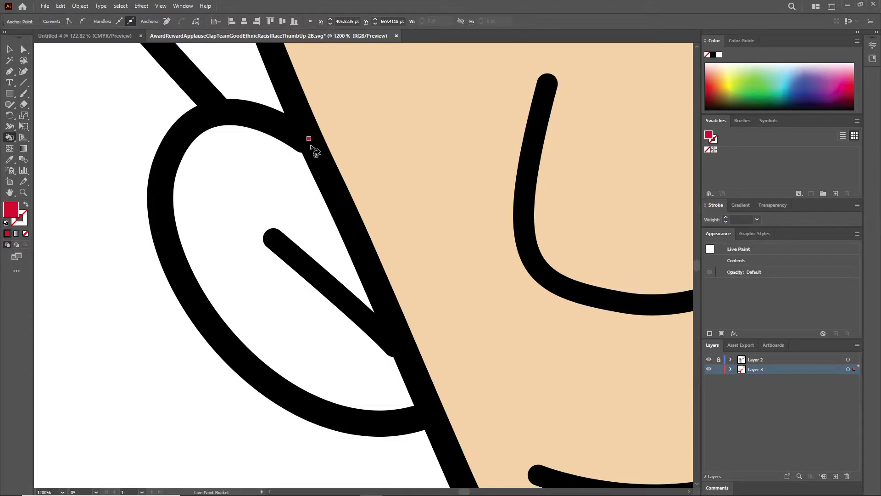
Step: Trace a closed Pen shape following the inside of the ear outline
click(9, 72)
click(314, 151)
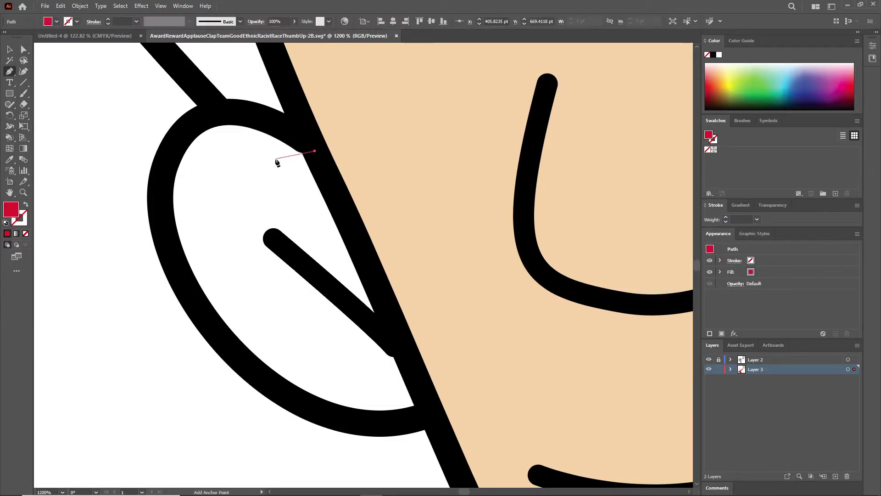
click(222, 115)
click(162, 170)
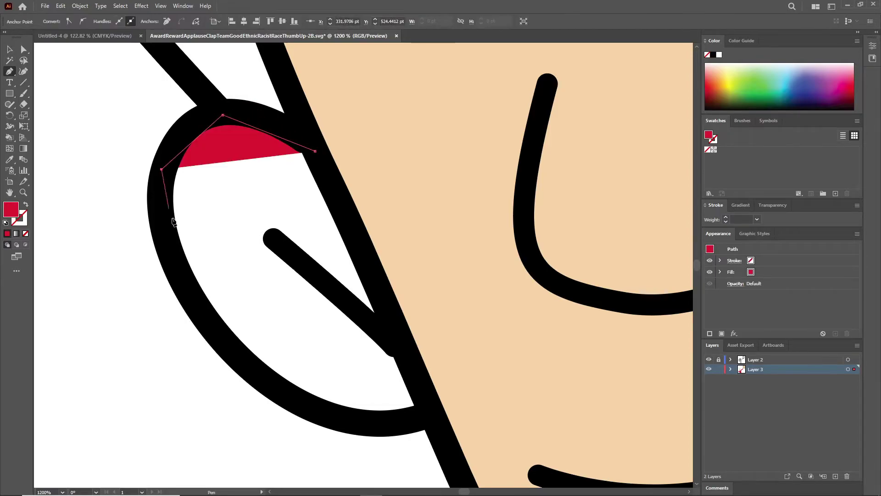
click(178, 244)
click(193, 315)
click(243, 364)
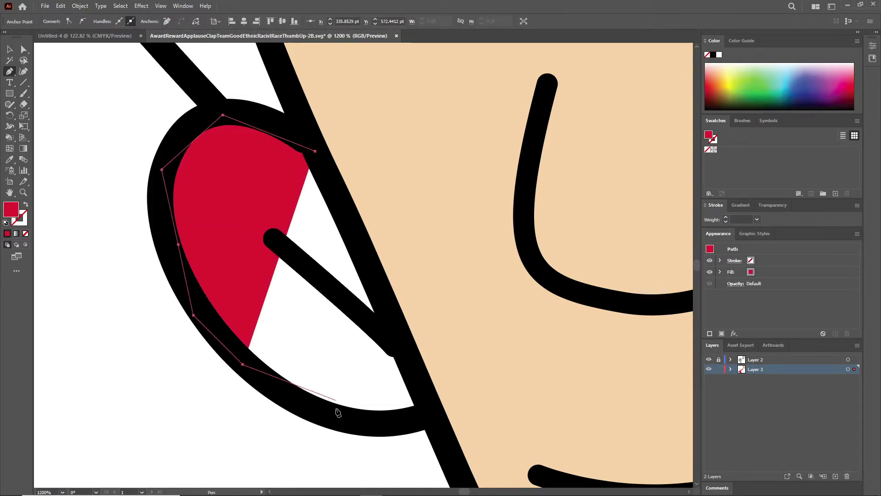
click(334, 417)
click(399, 425)
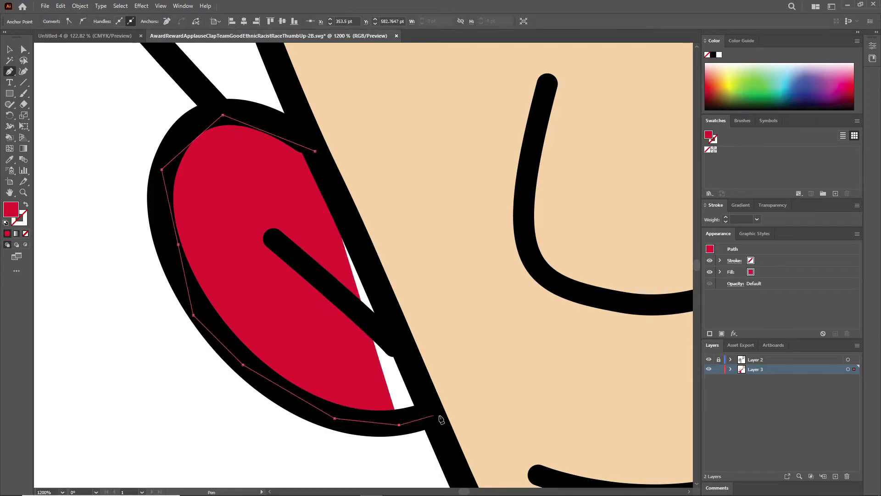
click(438, 415)
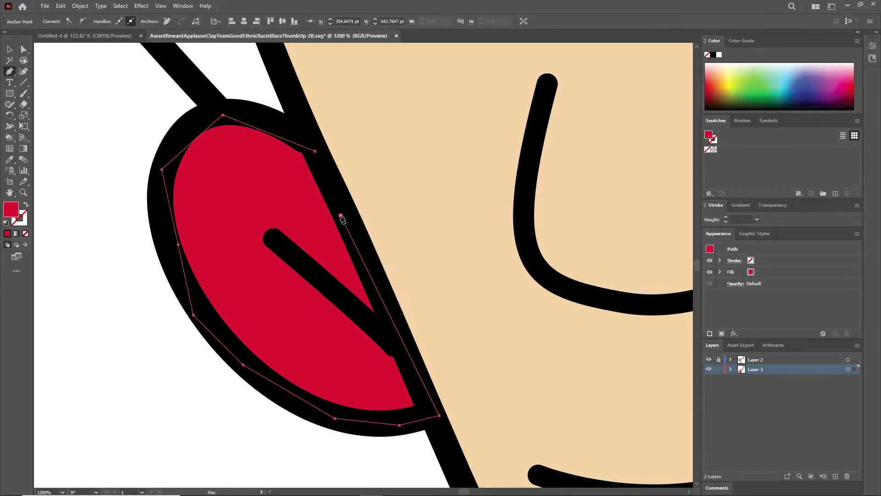
click(314, 151)
Step: Sample the face's peach skin colour onto the ear shape, then deselect
click(10, 159)
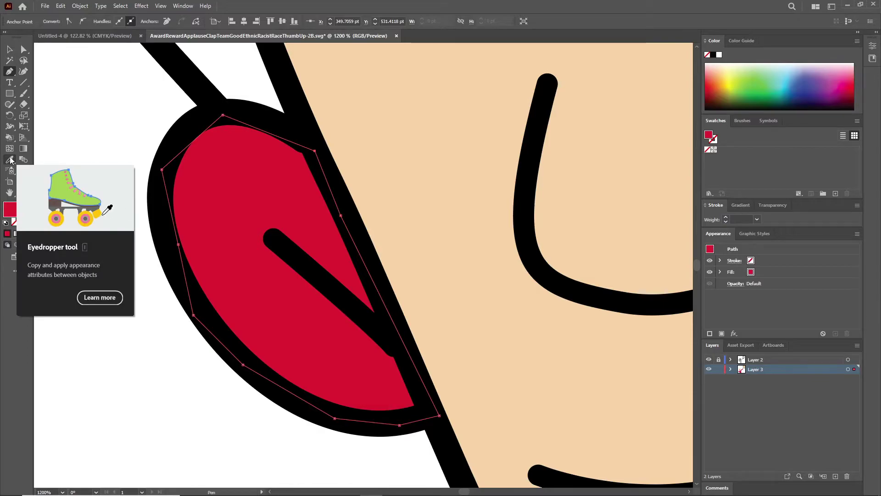
click(437, 172)
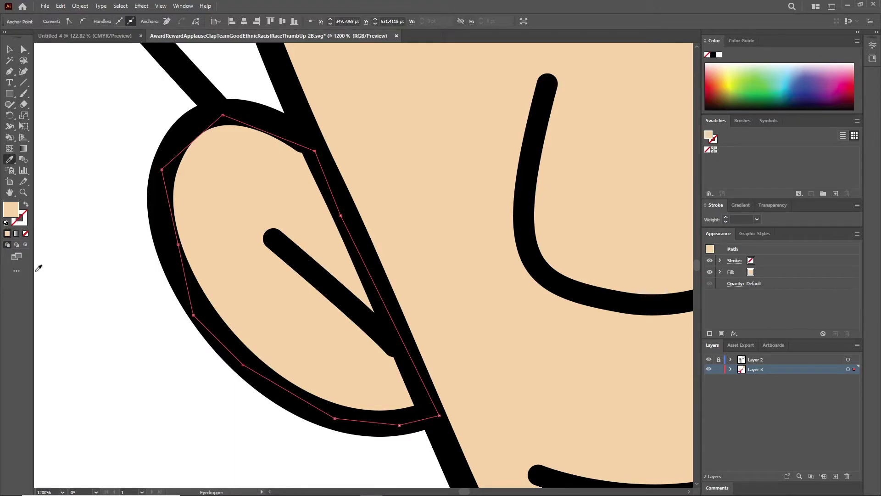
click(9, 50)
Step: Zoom out to the whole businessman and select the red jacket artwork
click(86, 319)
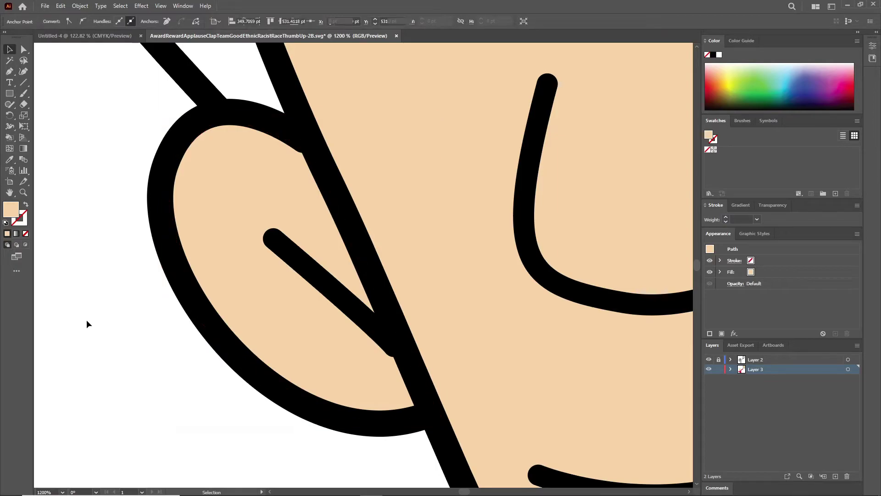
scroll(86, 319, down, 2)
scroll(86, 320, right, 2)
key(ctrl+minus)
key(ctrl+minus)
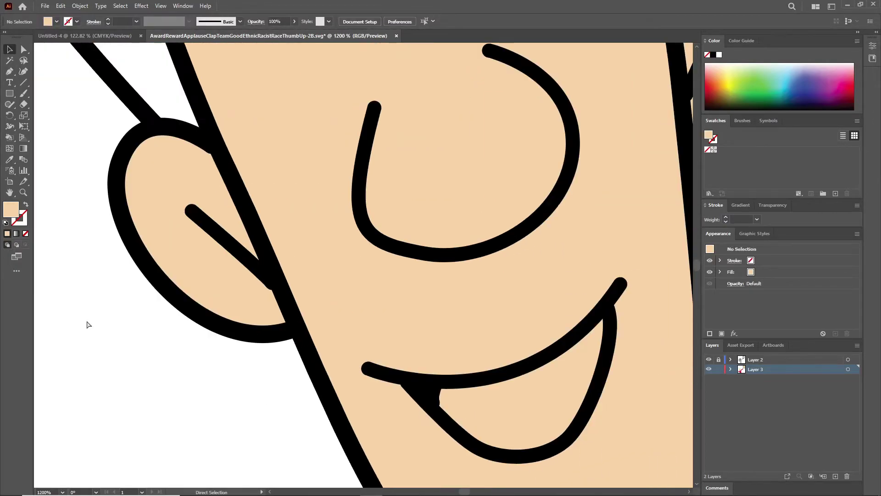
key(ctrl+minus)
key(ctrl+minus)
key(ctrl+minus)
scroll(88, 321, down, 1)
scroll(87, 321, down, 3)
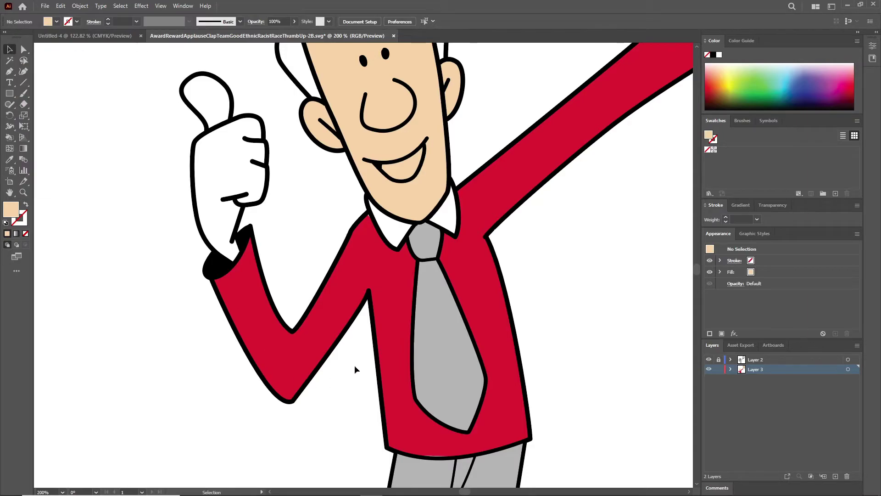
click(375, 281)
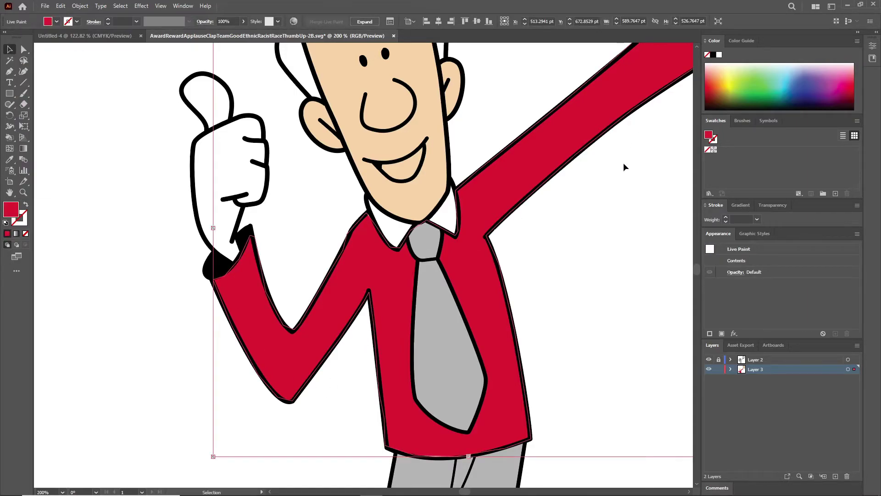
Step: Change the jacket and sleeve fill from red to blue #1F6CDD
scroll(624, 164, up, 2)
double_click(12, 212)
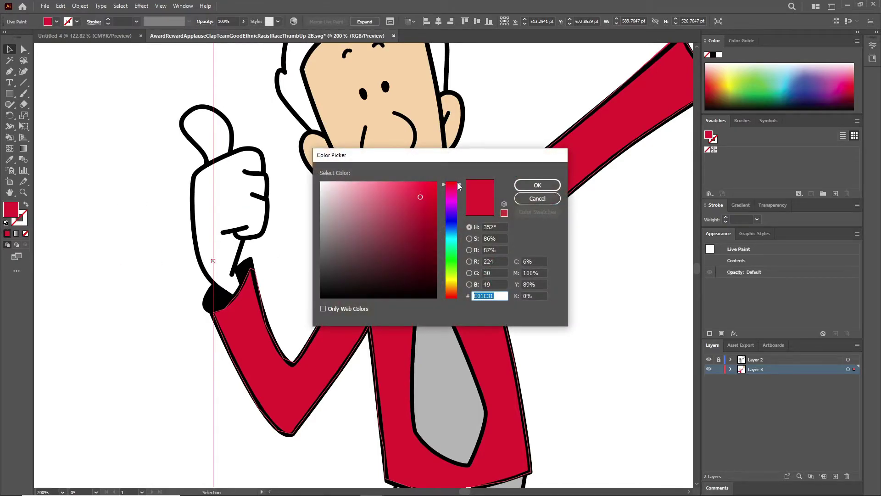
drag(458, 186, 458, 230)
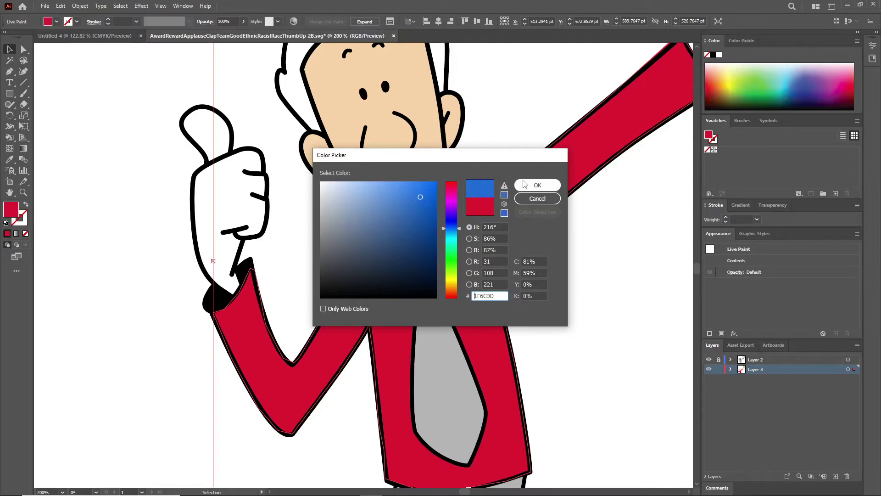
click(537, 185)
Step: Zoom out to view the whole blue-jacketed figure and clear the selection
scroll(303, 335, up, 1)
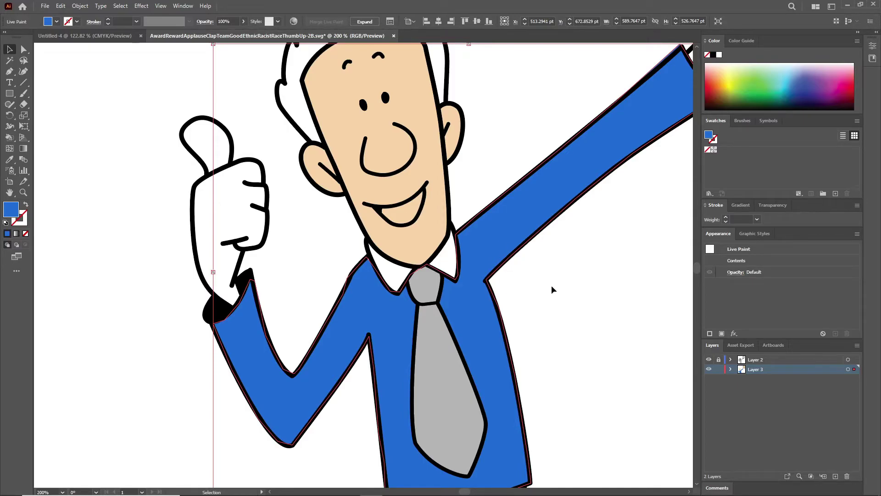
scroll(551, 285, down, 5)
scroll(551, 285, down, 4)
scroll(527, 312, down, 4)
scroll(421, 370, up, 6)
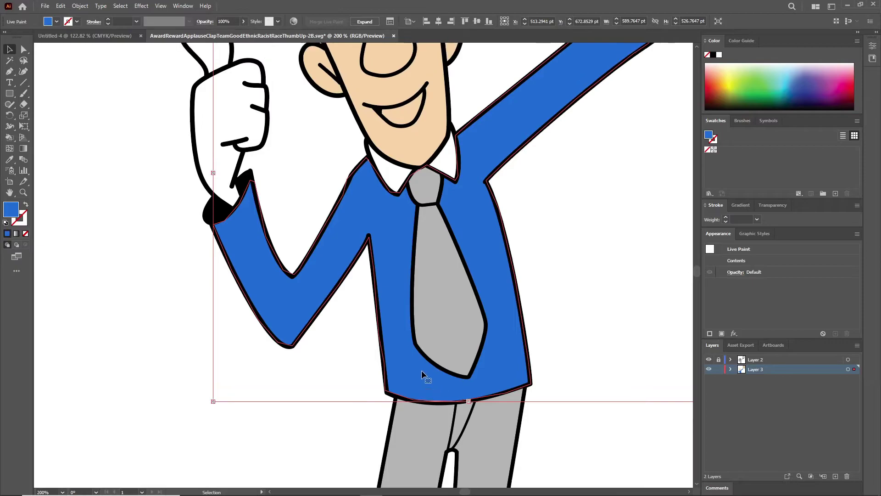
scroll(422, 370, up, 2)
key(a)
key(ctrl+minus)
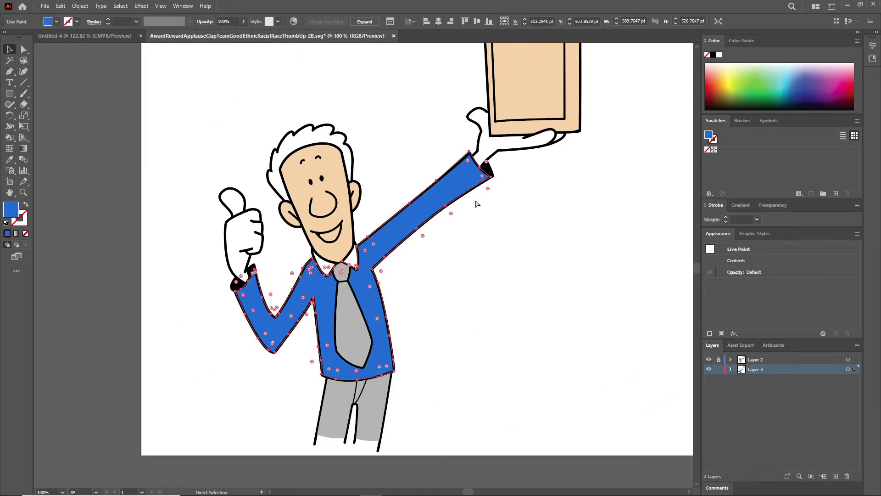
key(v)
scroll(457, 243, up, 1)
click(378, 116)
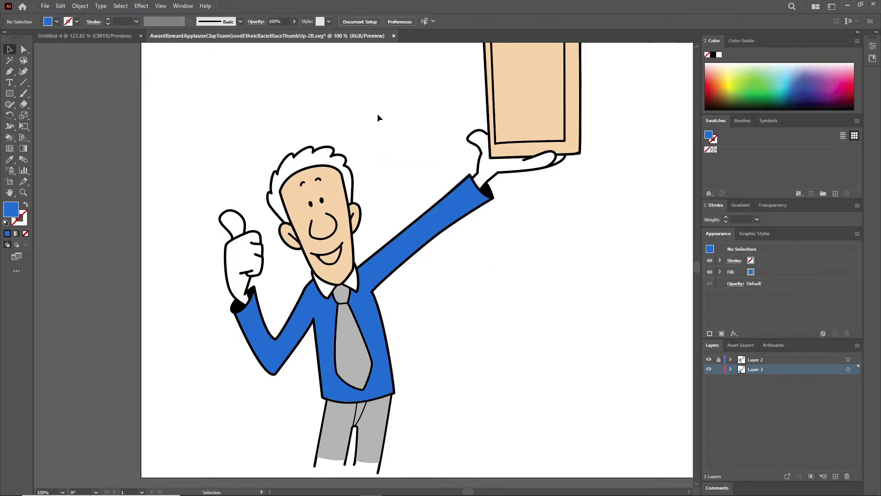
scroll(596, 361, up, 1)
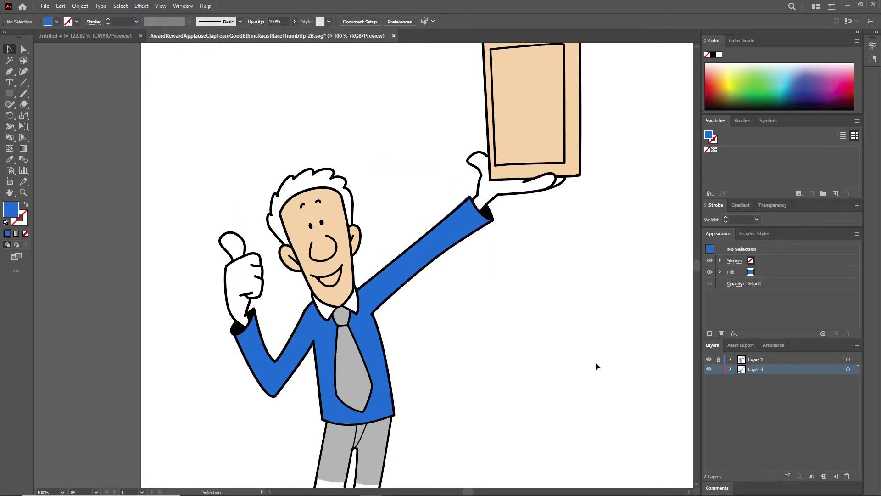
scroll(596, 362, down, 1)
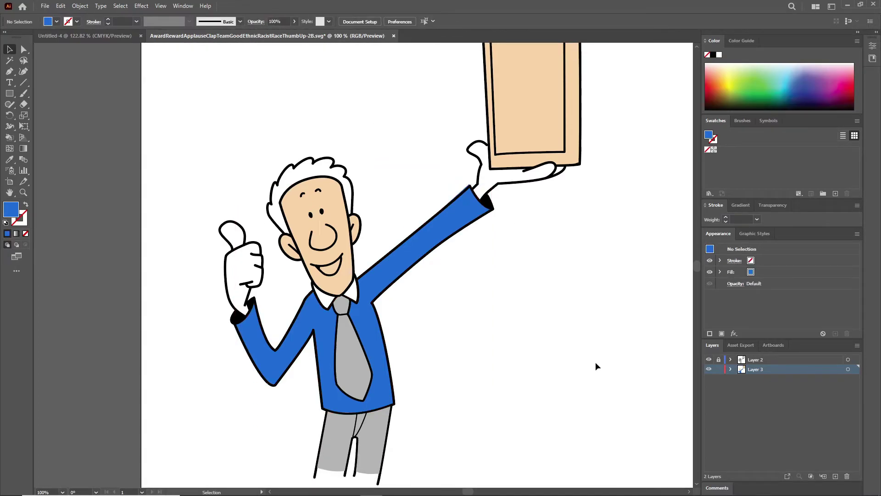
click(709, 370)
click(708, 370)
click(709, 361)
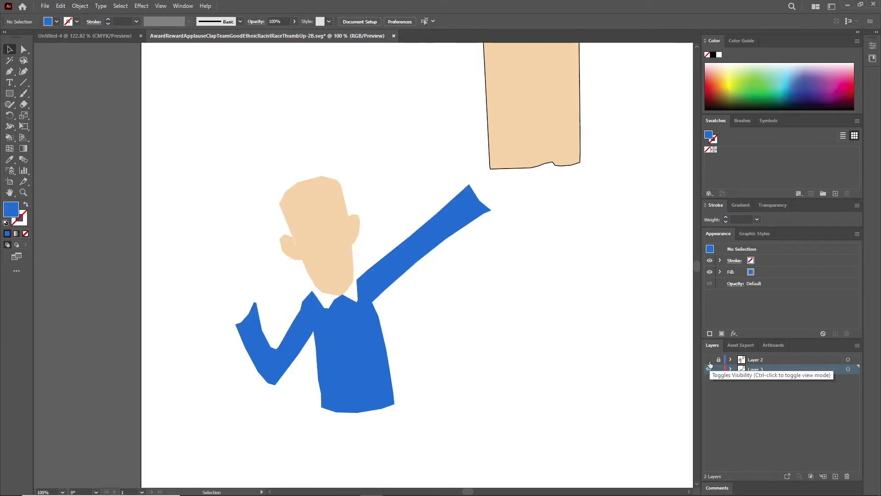
click(709, 362)
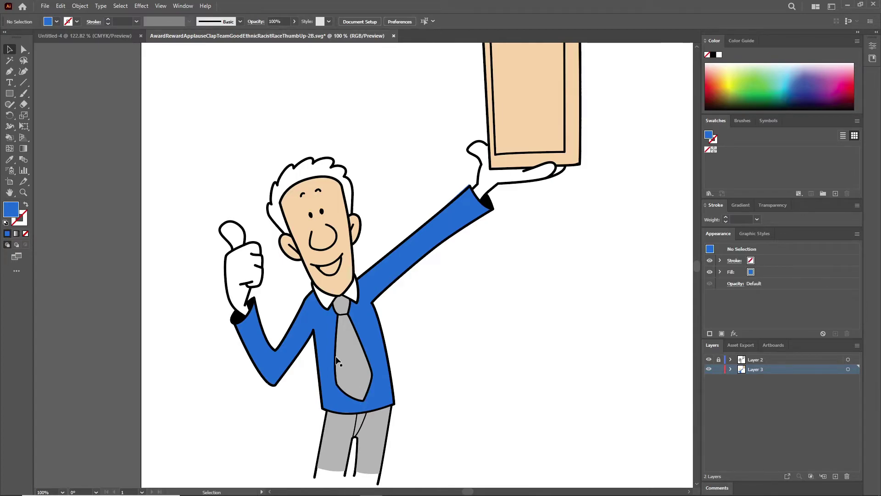
scroll(345, 368, up, 3)
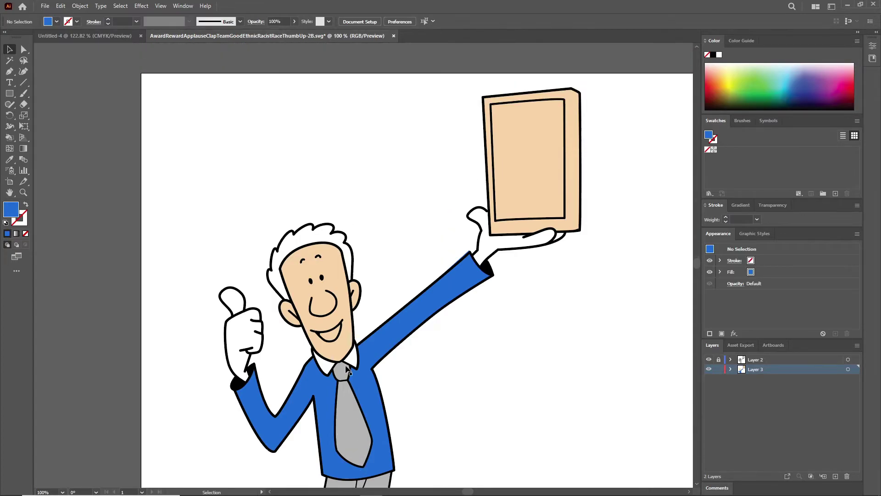
scroll(345, 369, up, 1)
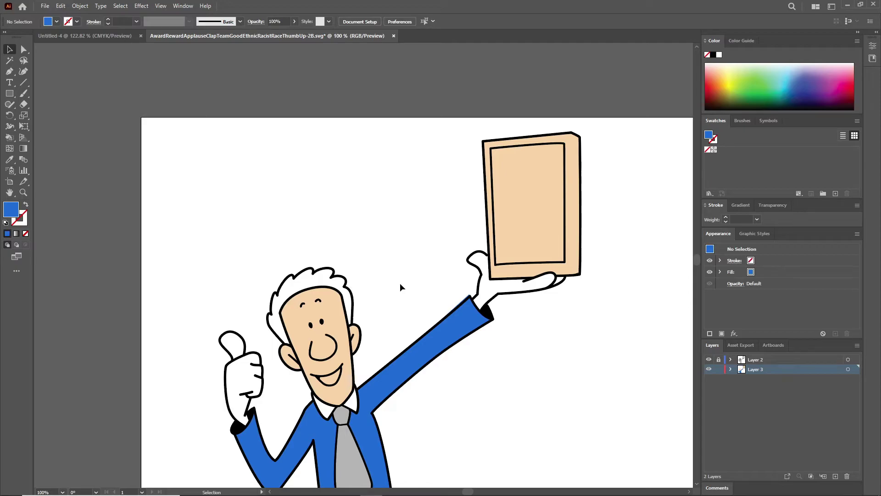
Step: Open BillPotOfGoldMoneyCash (1).svg as a new document through Ctrl+O
key(a)
key(ctrl+o)
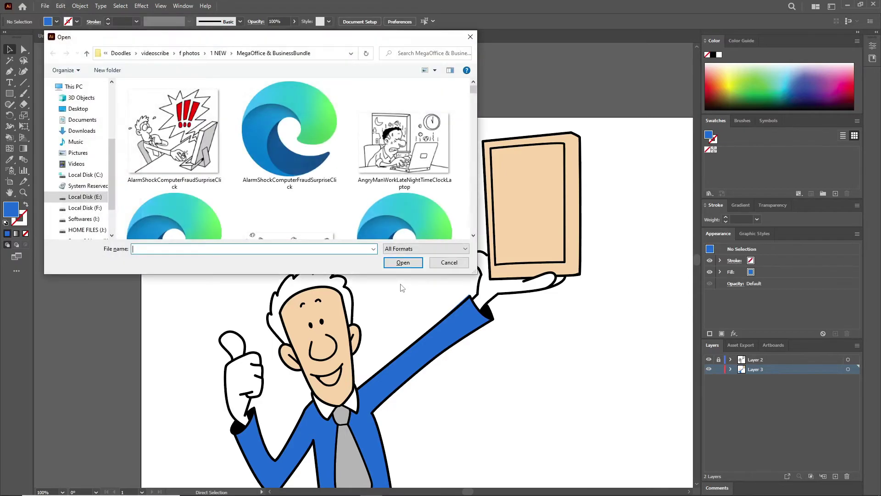
scroll(323, 202, down, 3)
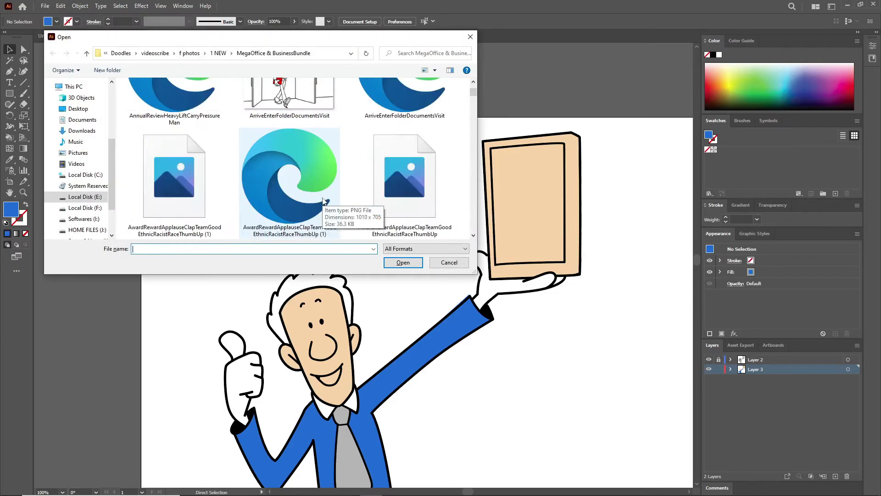
scroll(323, 202, down, 1)
scroll(323, 202, down, 1)
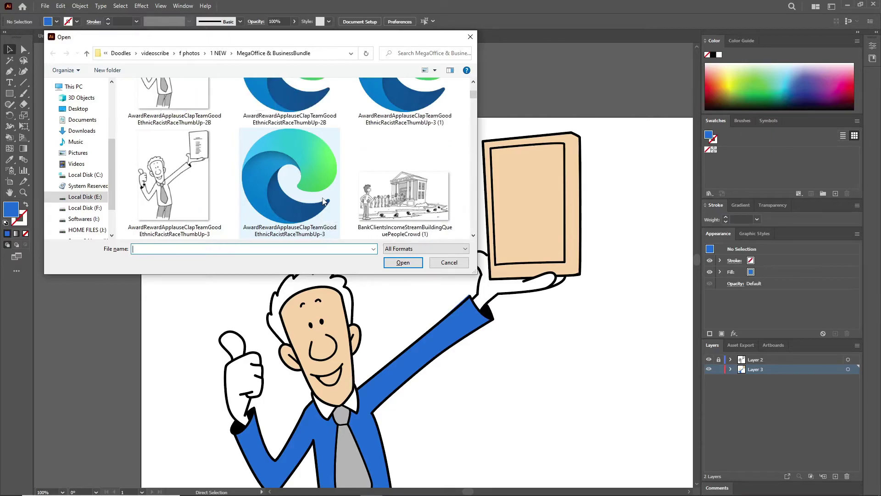
scroll(324, 202, down, 1)
scroll(323, 202, down, 1)
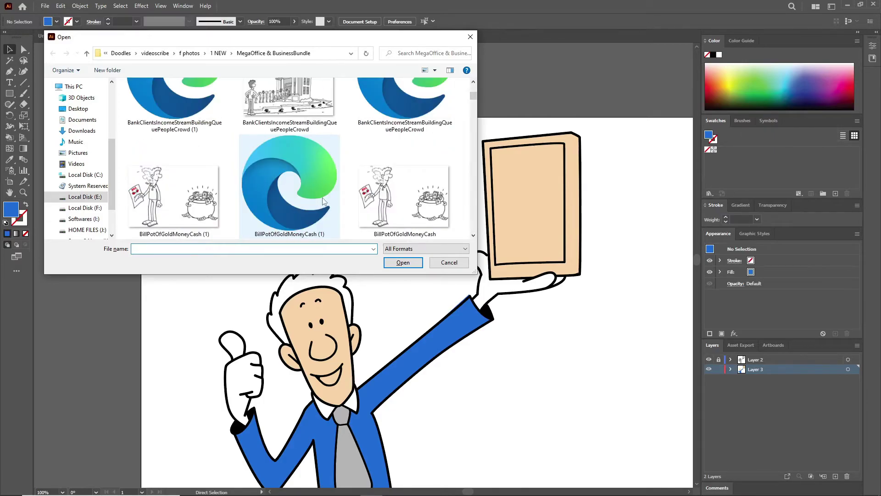
scroll(324, 202, down, 1)
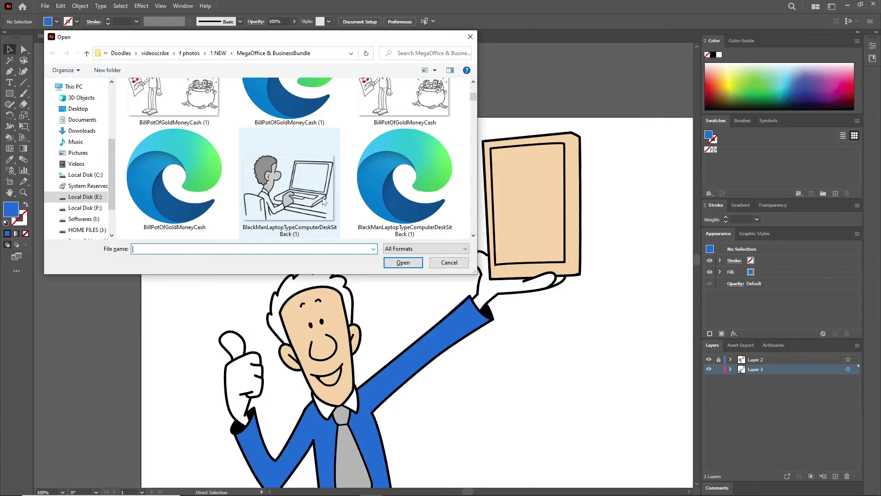
scroll(324, 202, down, 1)
scroll(322, 201, down, 2)
scroll(322, 201, down, 2)
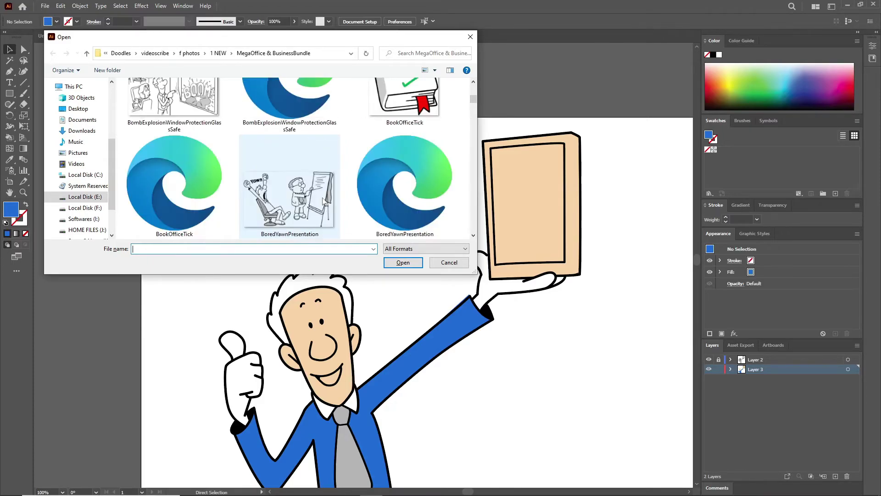
scroll(322, 201, up, 3)
scroll(322, 201, up, 2)
scroll(322, 198, up, 1)
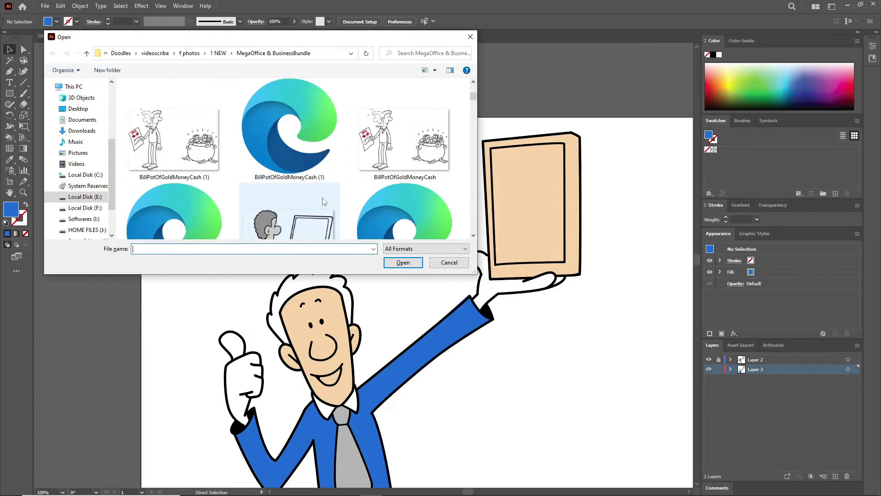
click(399, 146)
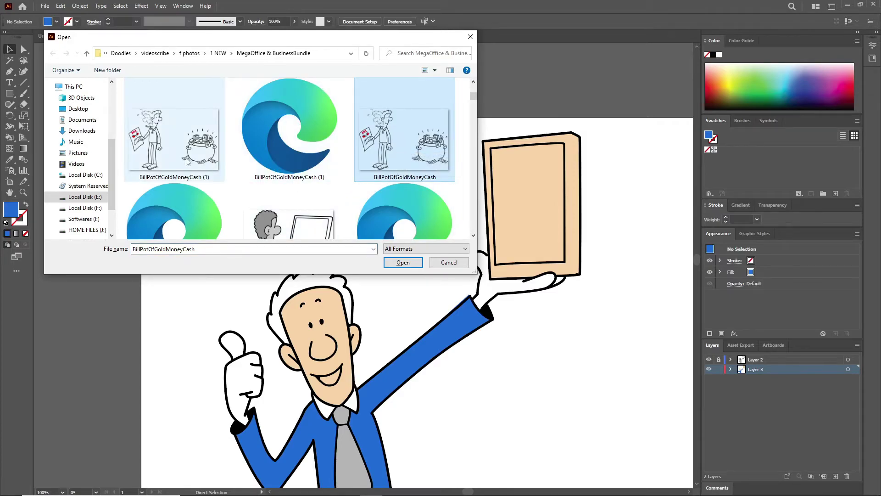
mouse_move(173, 141)
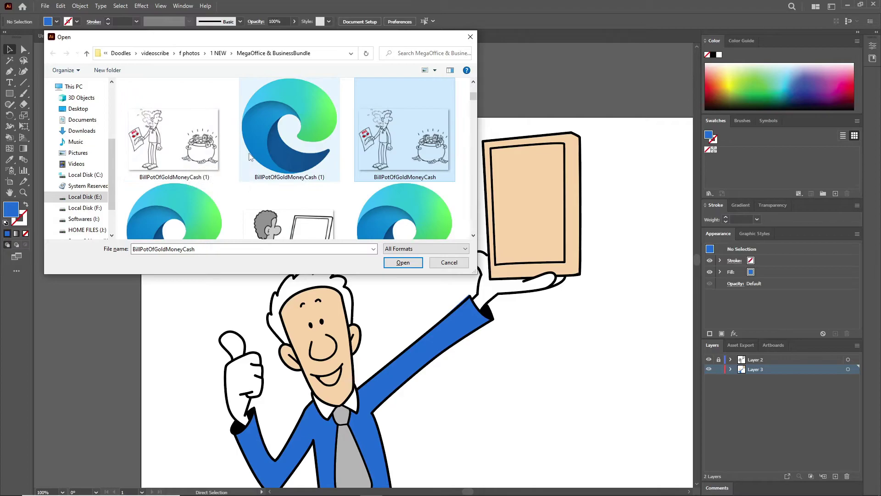
click(249, 157)
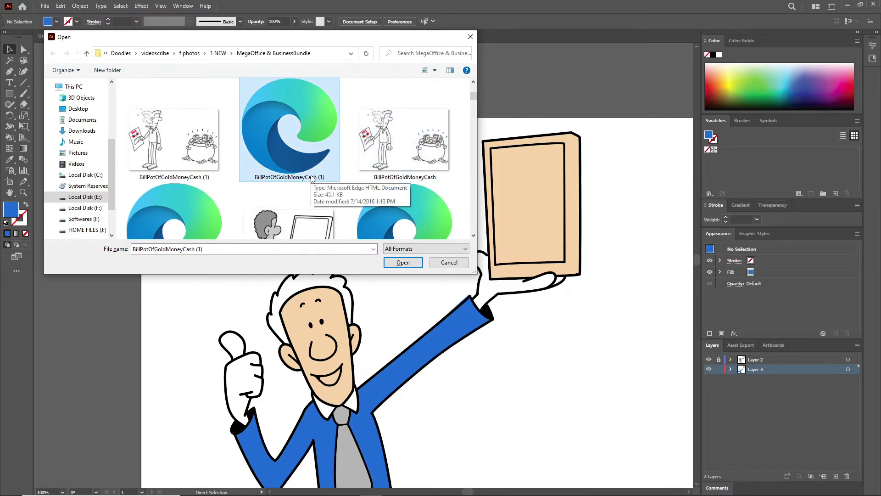
click(400, 262)
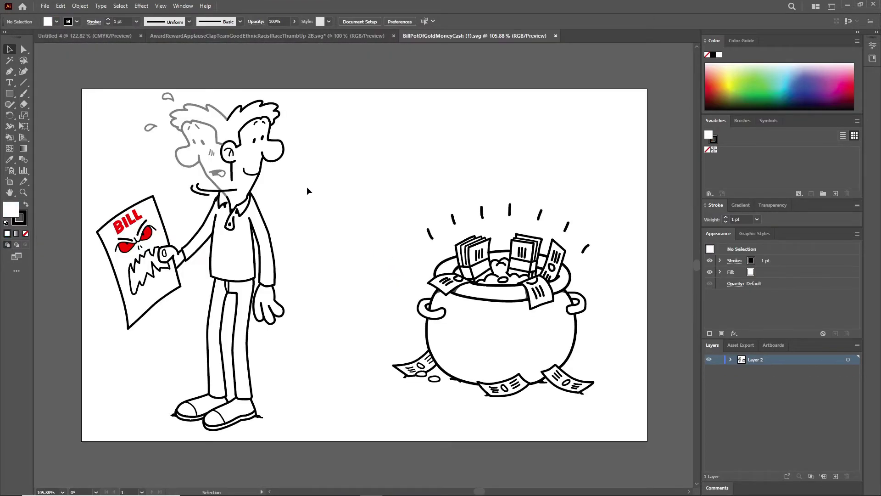
Step: In the pot of gold document, marquee-select the whole pot, leaving the man out
click(230, 37)
scroll(330, 298, down, 3)
scroll(330, 297, down, 3)
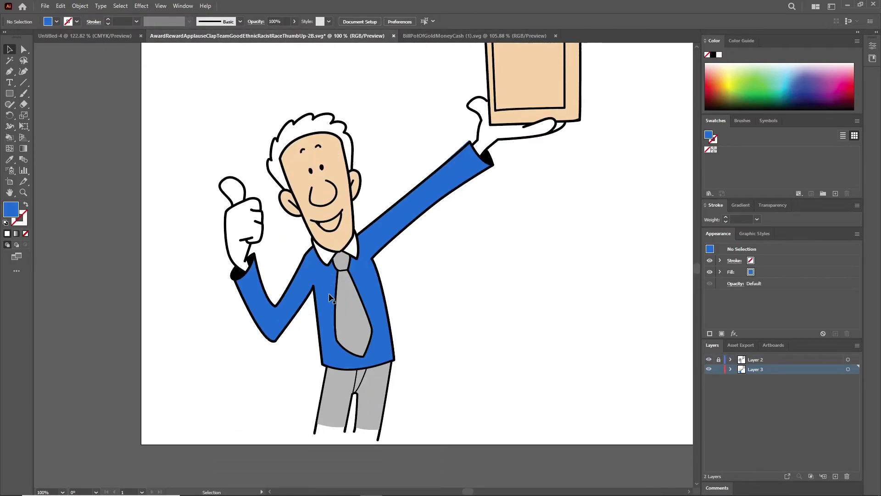
click(475, 36)
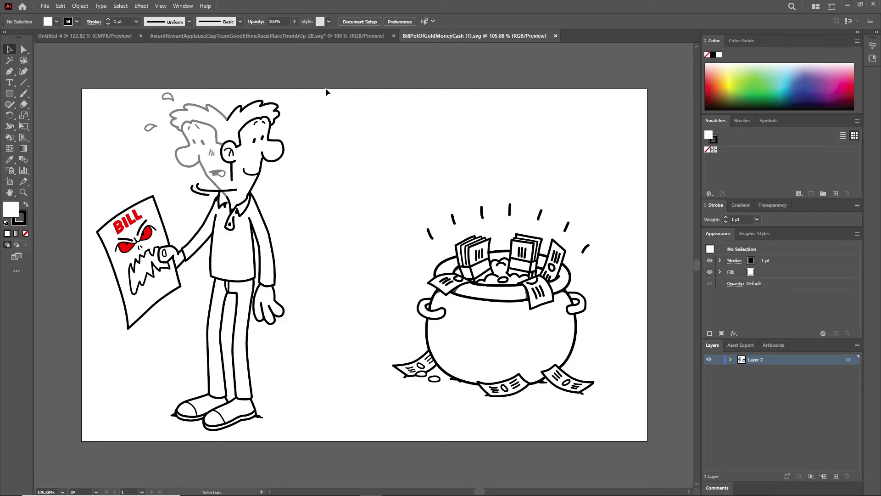
click(297, 36)
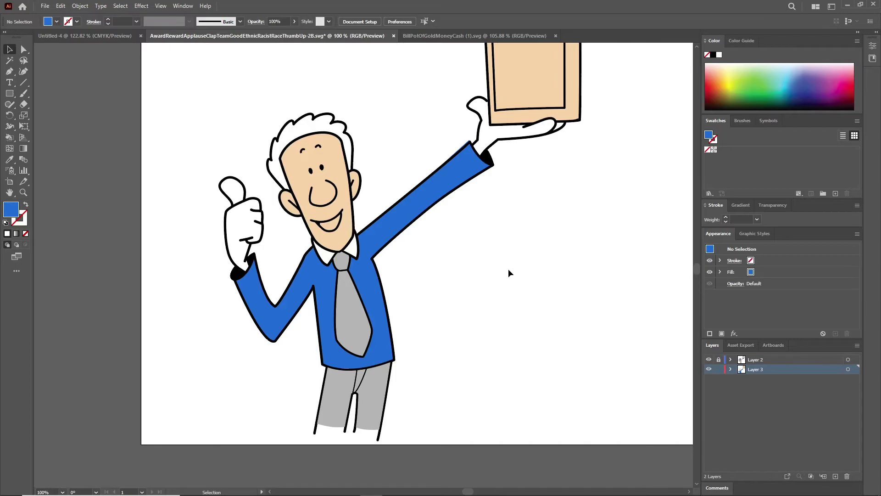
key(ctrl+Tab)
drag(635, 175, 353, 297)
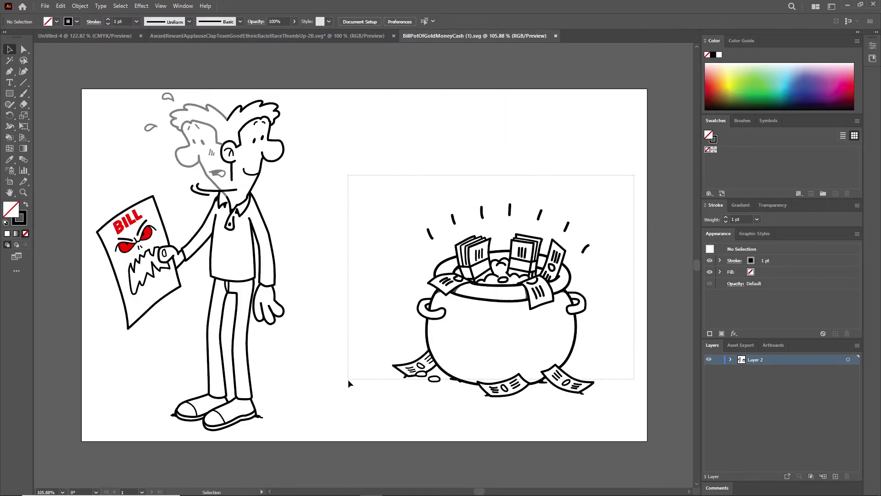
drag(352, 297, 341, 410)
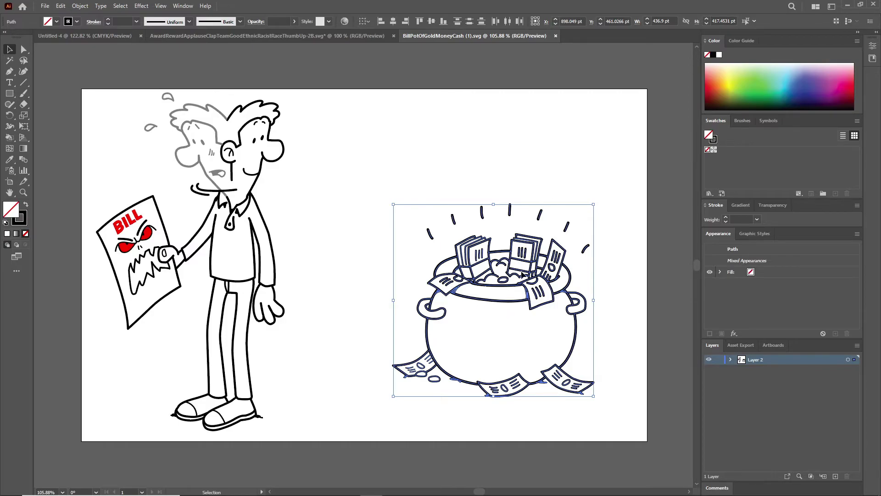
Step: Group all parts of the pot-of-money drawing into one object
right_click(468, 299)
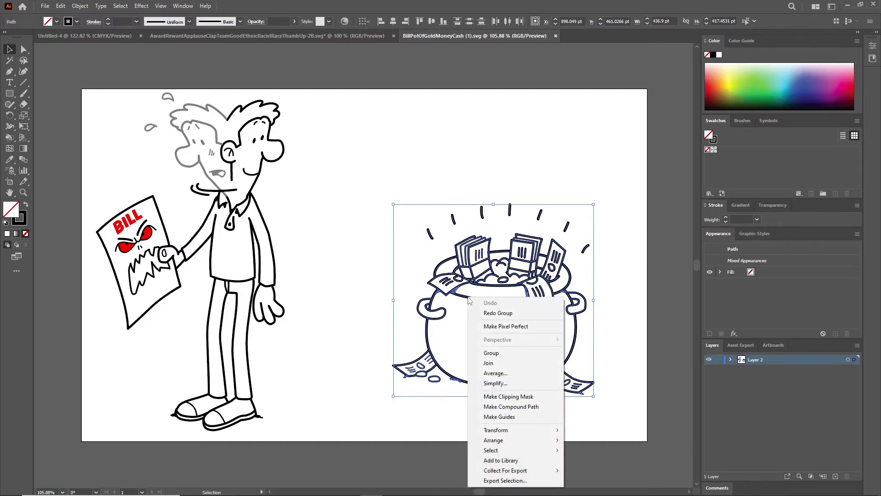
click(502, 354)
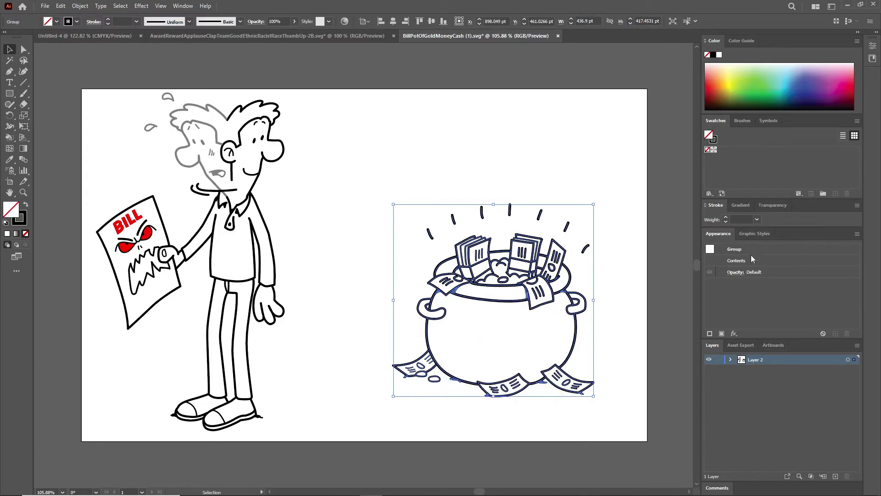
click(530, 150)
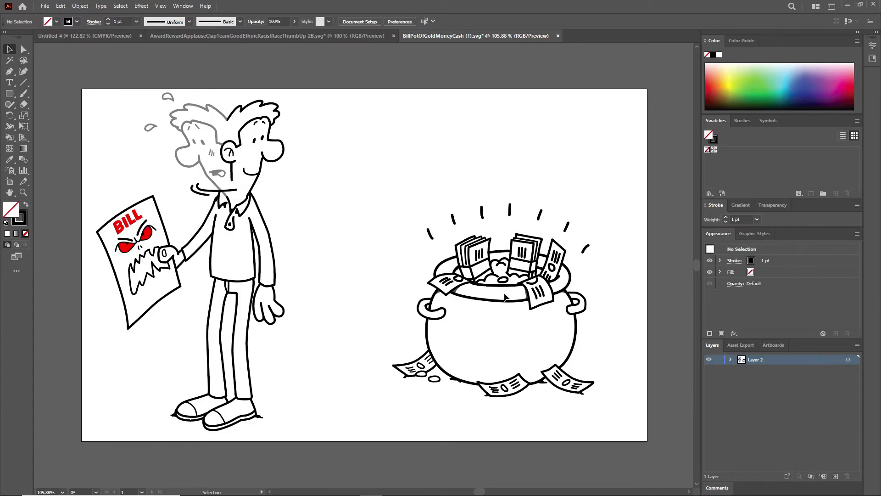
Step: Select the pot group and nudge it to the right on the page
click(505, 297)
click(585, 164)
drag(430, 323, 435, 310)
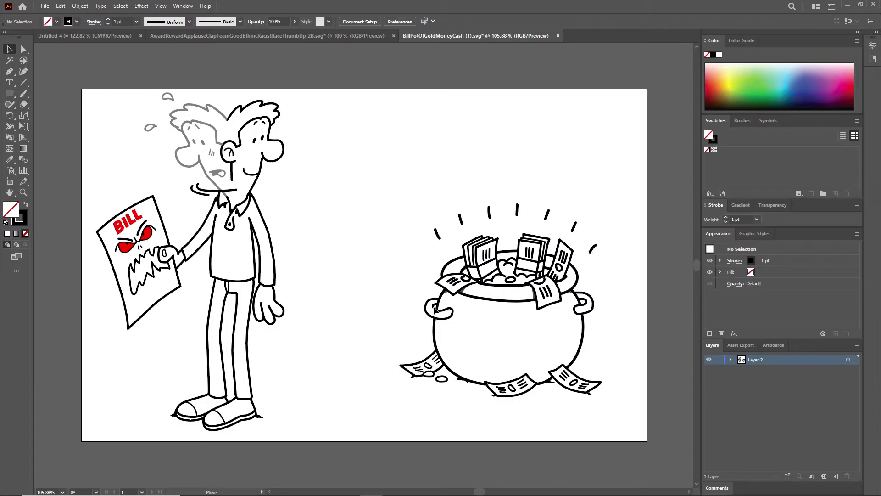
click(374, 234)
mouse_move(445, 318)
mouse_down()
mouse_move(469, 312)
mouse_move(375, 198)
mouse_move(315, 40)
mouse_move(517, 298)
mouse_up()
click(425, 302)
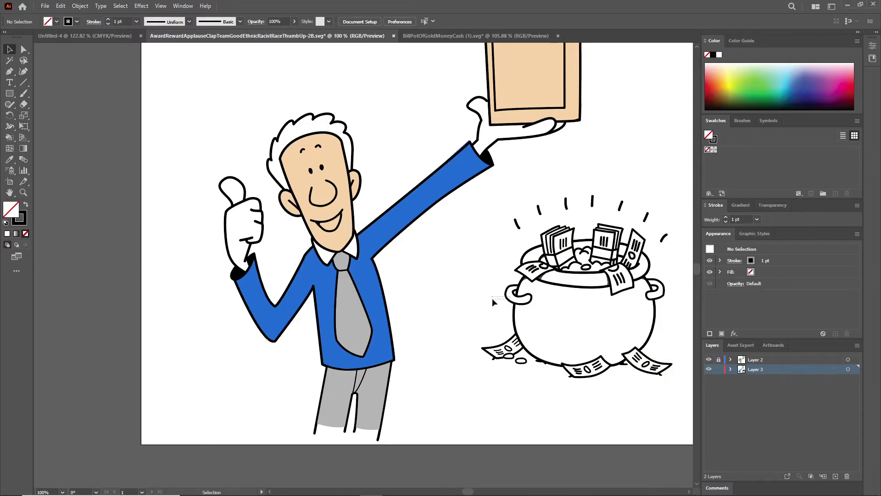
Step: Drag the pot left and down beside the businessman, then shift it right
click(512, 298)
click(492, 305)
click(488, 251)
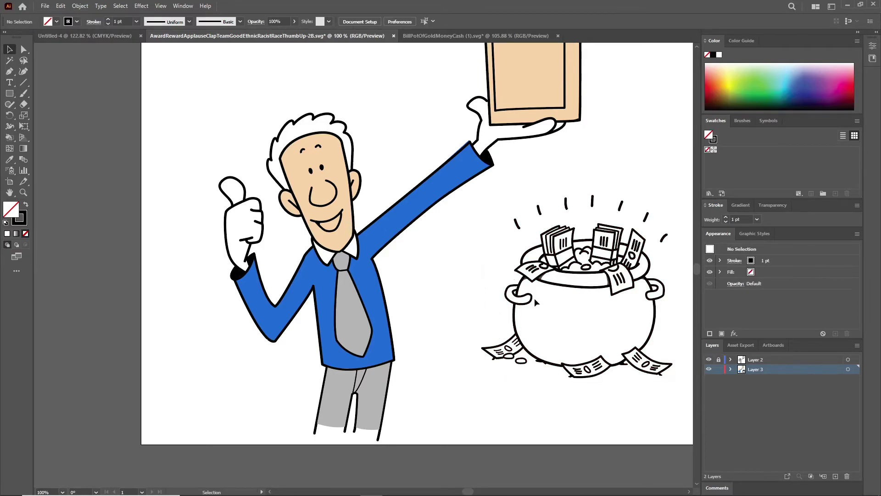
click(502, 302)
click(486, 245)
mouse_move(531, 298)
mouse_down()
mouse_move(478, 321)
mouse_move(475, 315)
mouse_up()
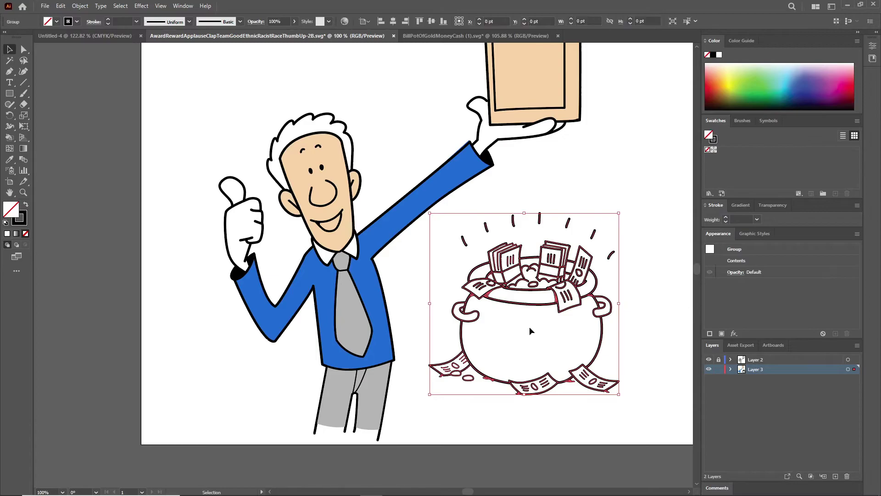
click(663, 281)
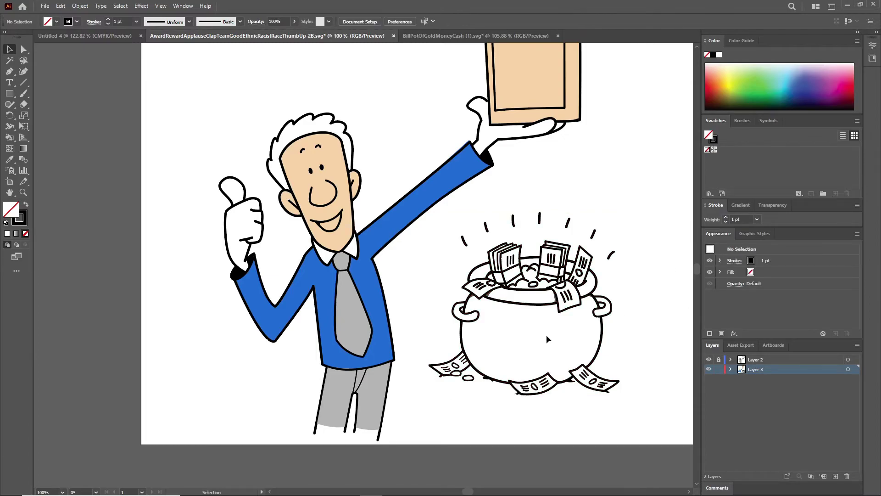
click(538, 307)
click(659, 248)
mouse_move(542, 392)
mouse_down()
mouse_move(563, 391)
mouse_move(575, 377)
mouse_up()
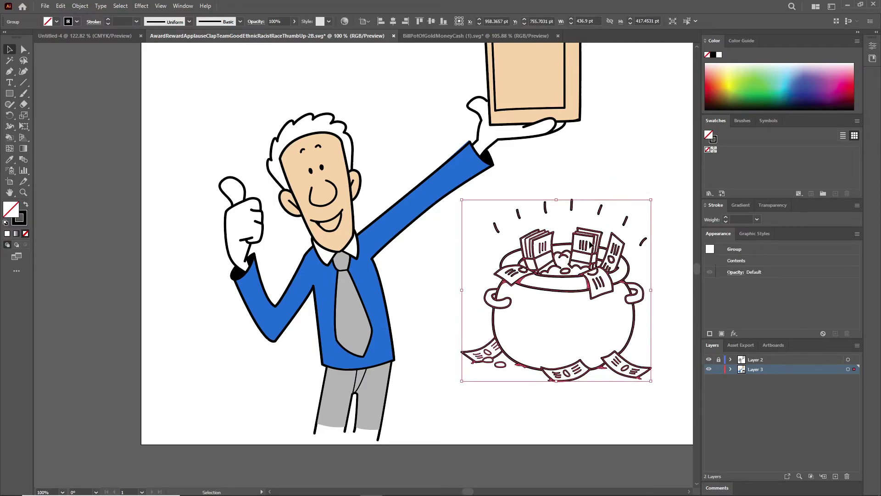
click(612, 181)
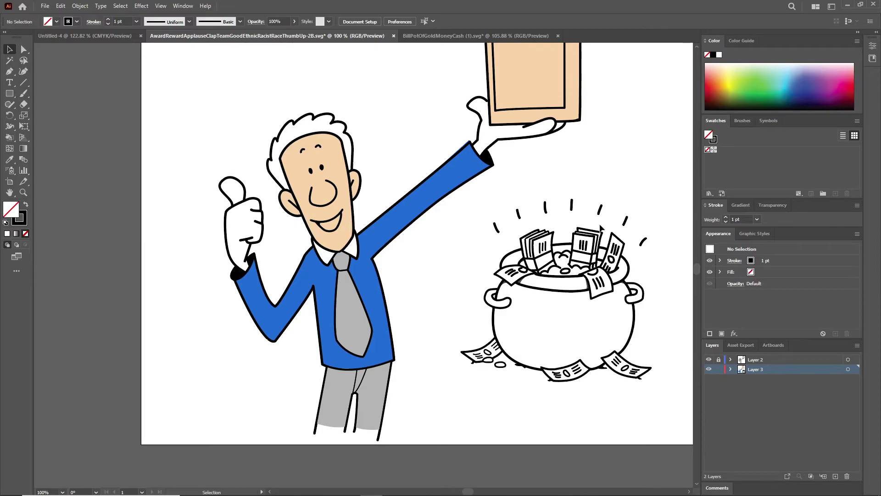
Step: Fine-tune the pot's position below the box he holds up, then deselect it
scroll(603, 197, up, 3)
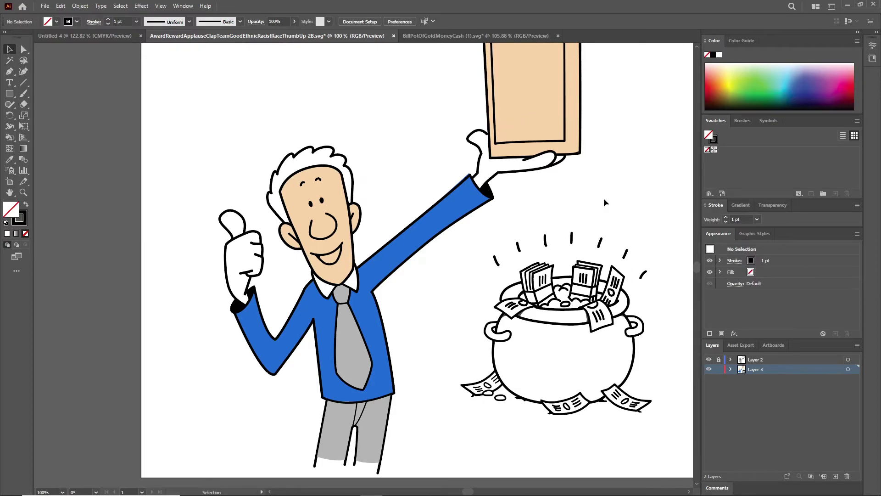
scroll(604, 198, down, 3)
mouse_move(567, 375)
mouse_down()
mouse_move(554, 377)
mouse_move(568, 367)
mouse_up()
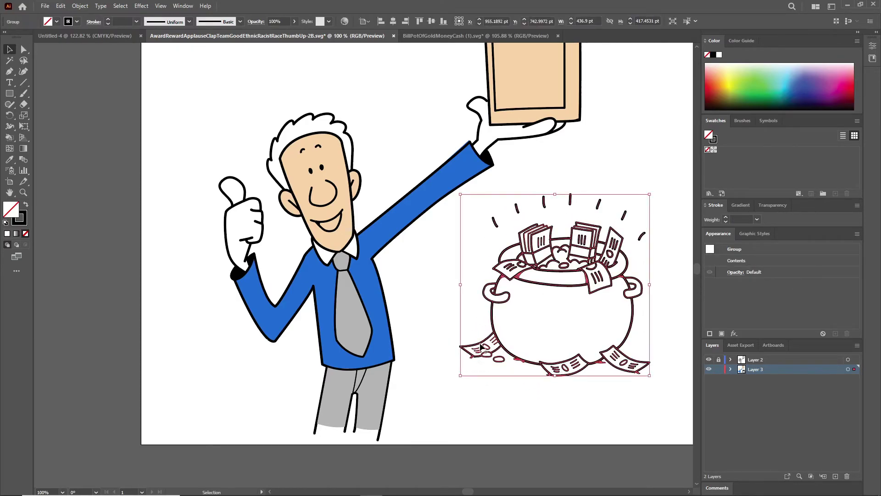
click(485, 398)
click(489, 359)
click(483, 358)
drag(490, 362, 494, 381)
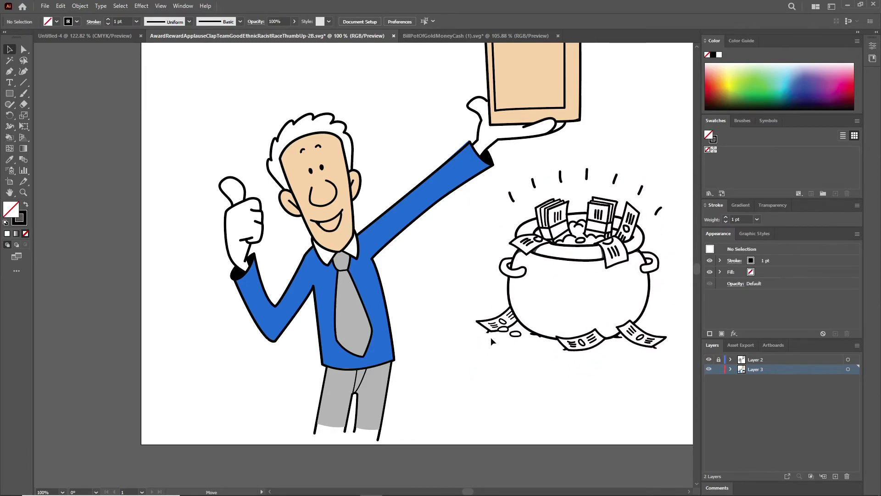
drag(494, 381, 486, 360)
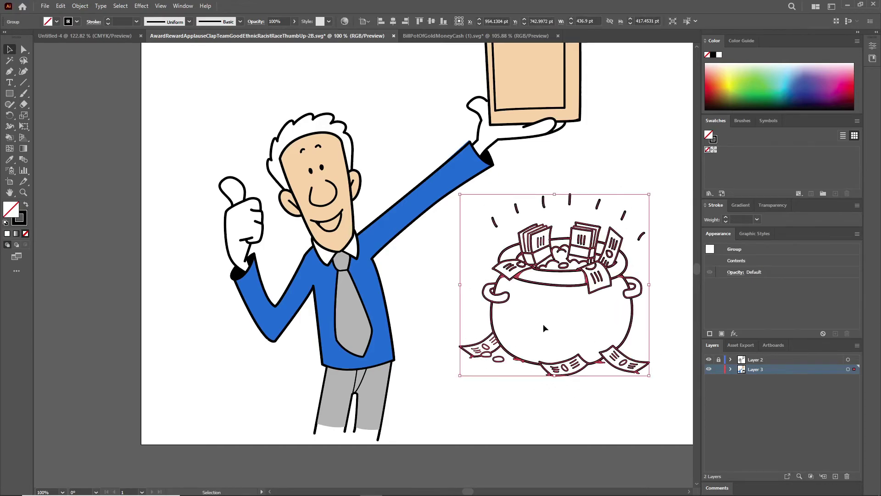
click(575, 409)
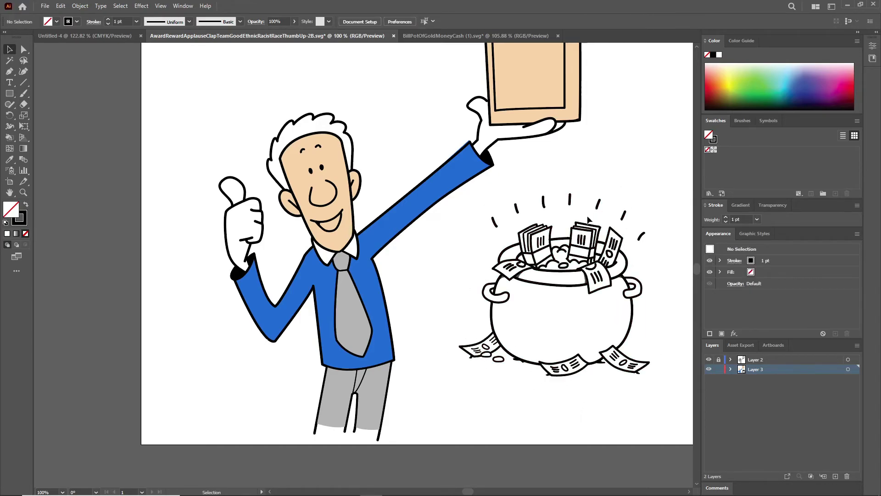
Step: Zoom out to show the whole artboard with the assembled scene
scroll(560, 333, up, 1)
scroll(560, 332, up, 1)
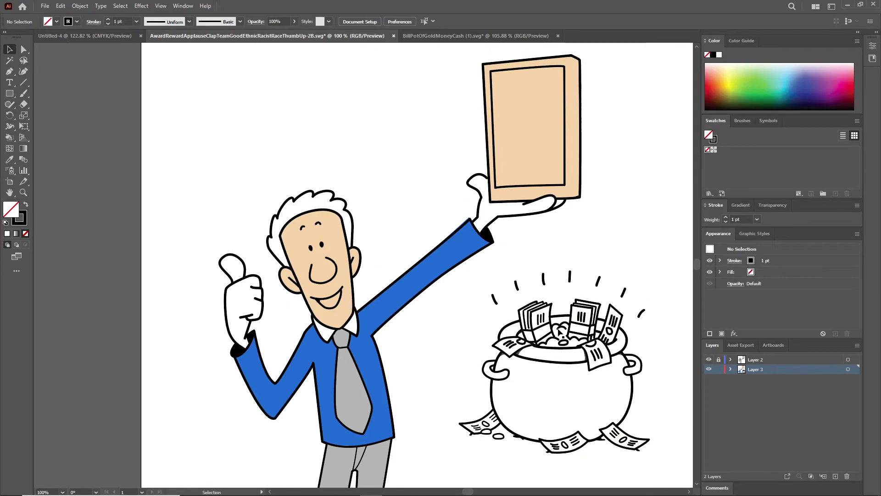
scroll(560, 333, down, 1)
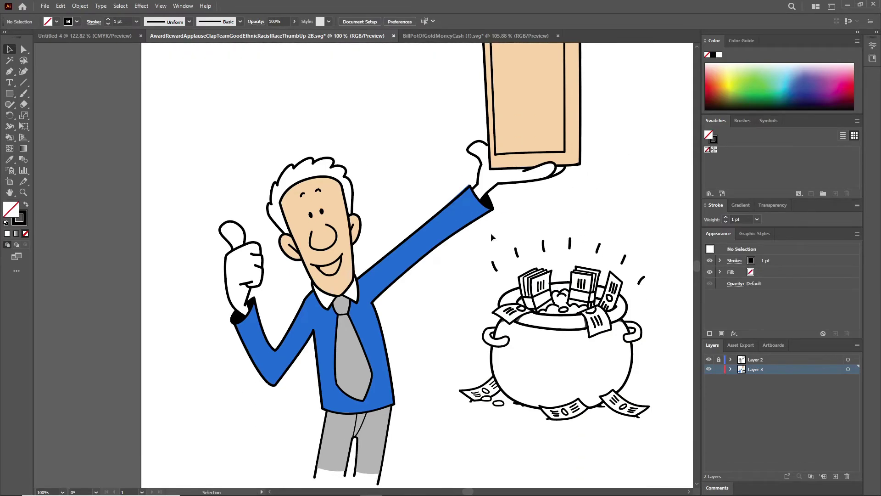
scroll(416, 374, up, 1)
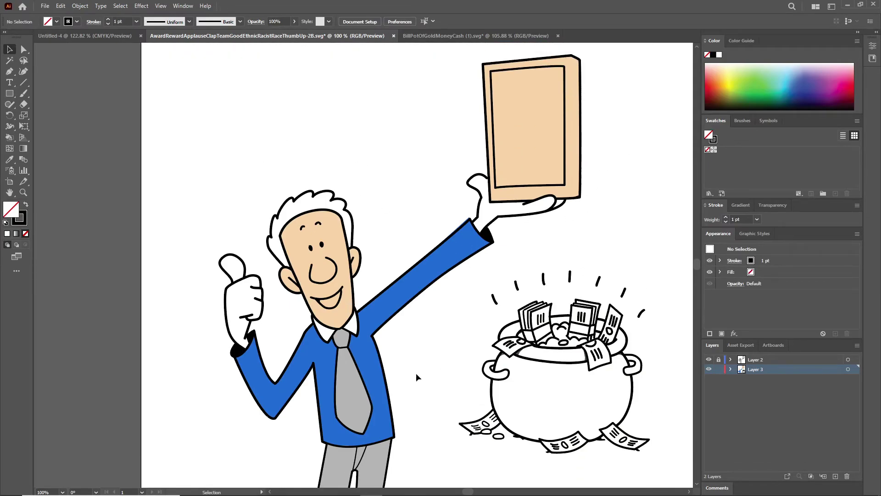
scroll(416, 376, down, 1)
key(ctrl+minus)
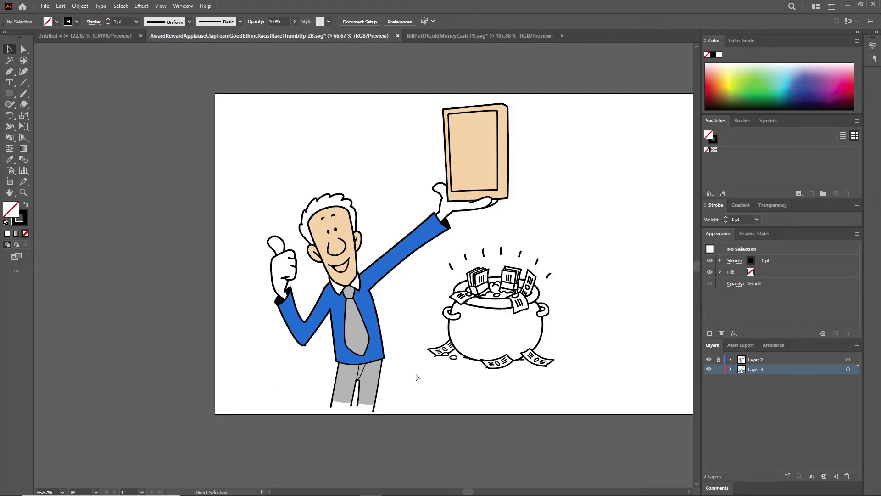
scroll(414, 373, up, 1)
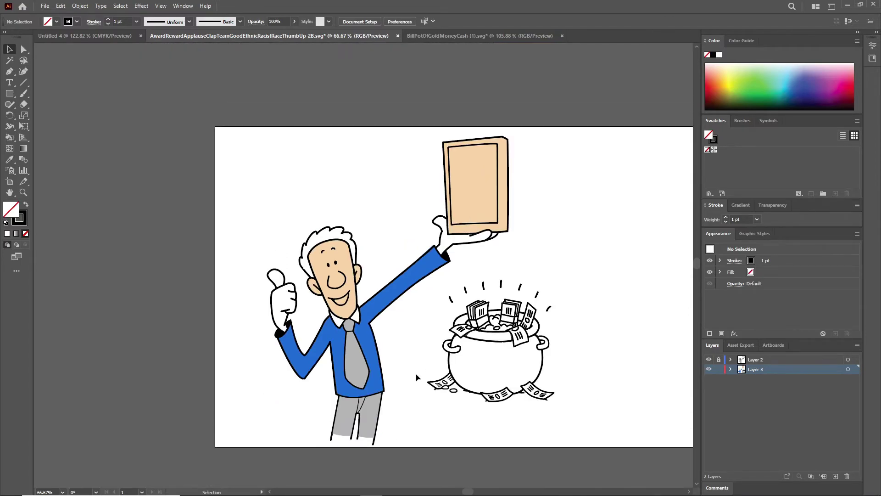
scroll(415, 372, down, 1)
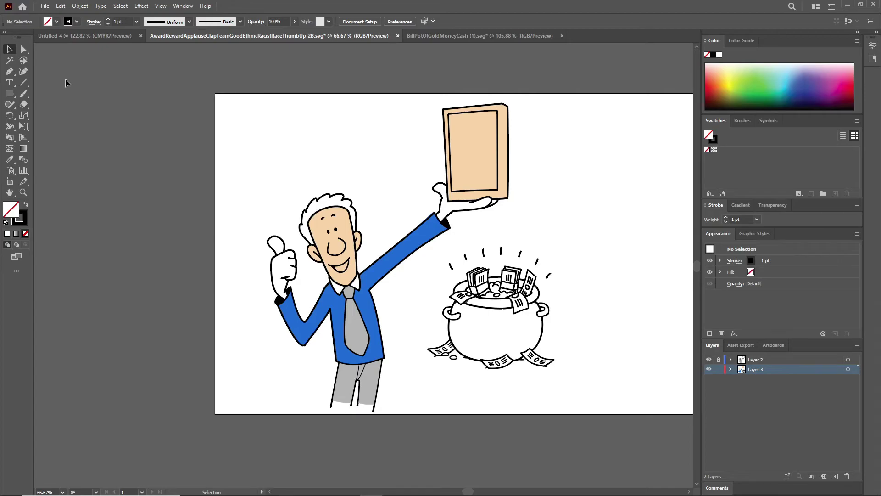
Step: Save the artwork to the Desktop with Save as type set to SVG (*.SVG)
click(45, 6)
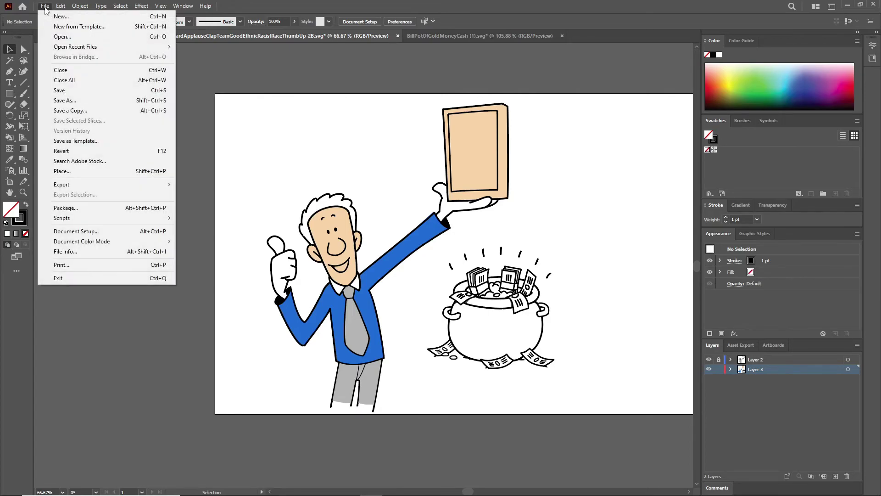
click(96, 102)
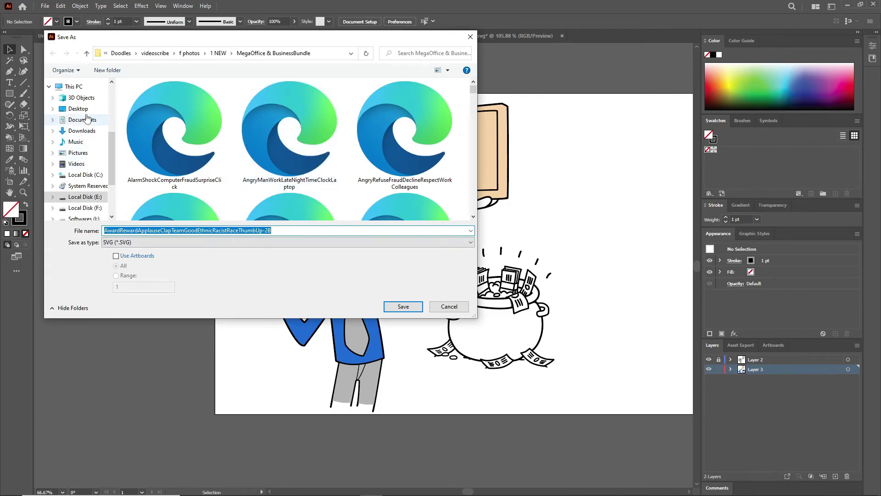
click(85, 108)
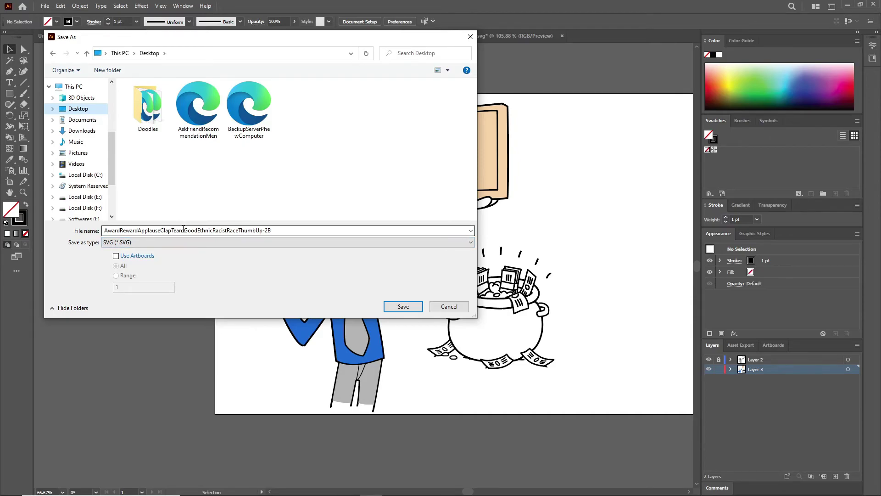
click(391, 309)
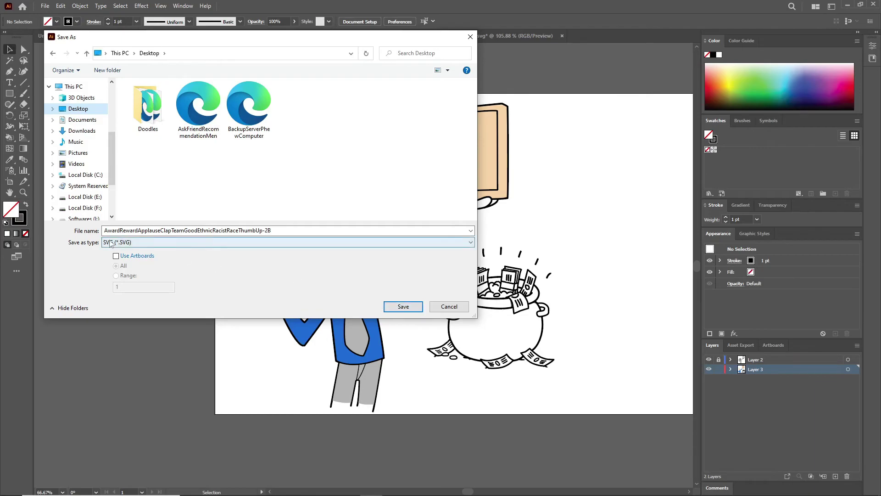
click(124, 242)
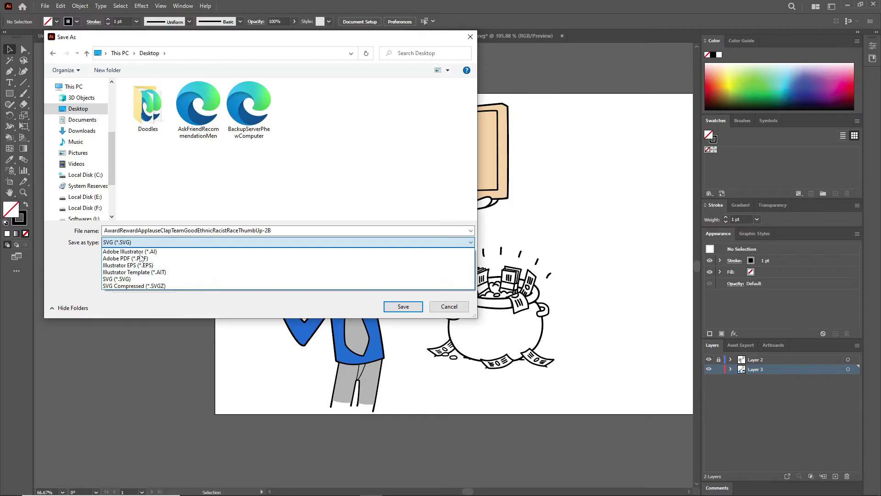
click(130, 279)
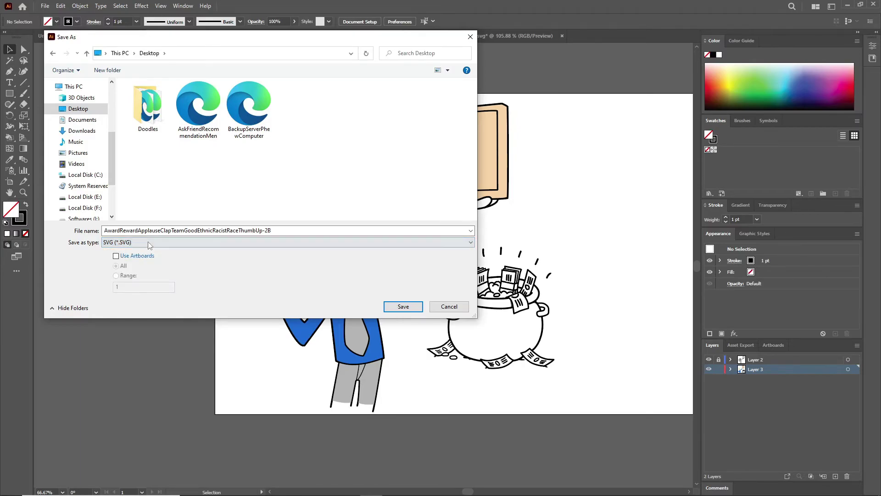
click(148, 242)
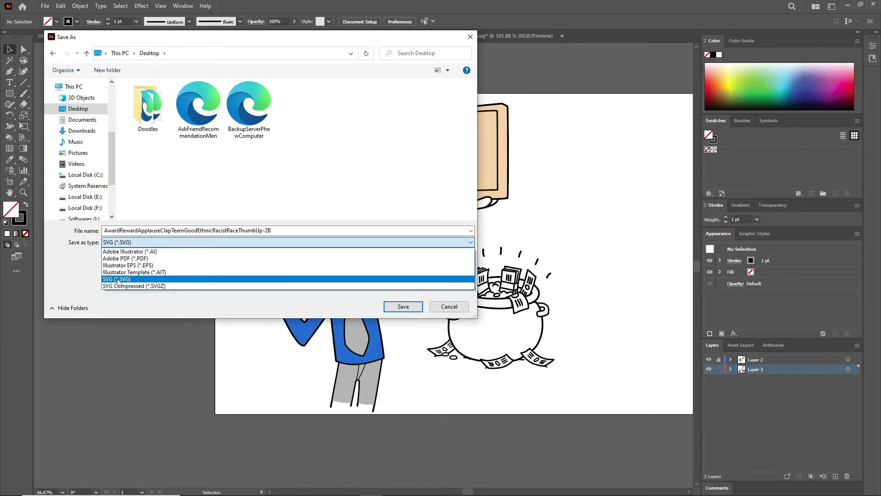
click(118, 279)
Step: Confirm SVG Options with embedded images and Presentation Attributes CSS, completing the save
click(402, 307)
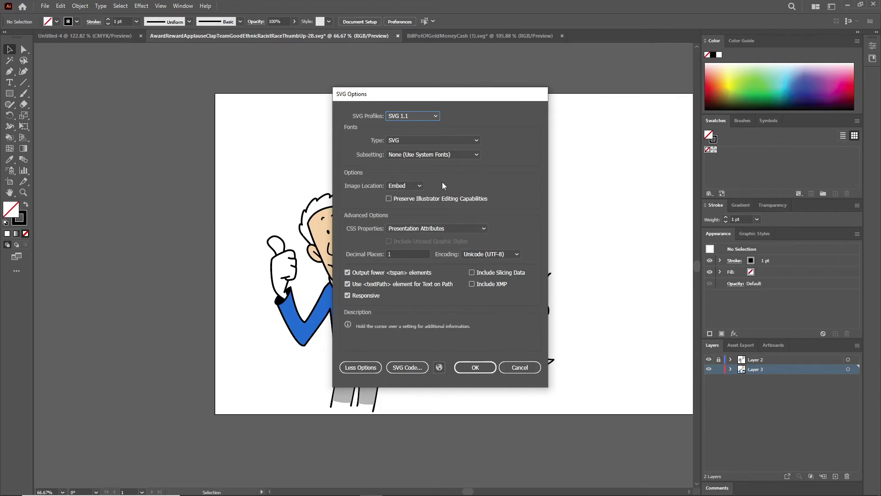
click(403, 186)
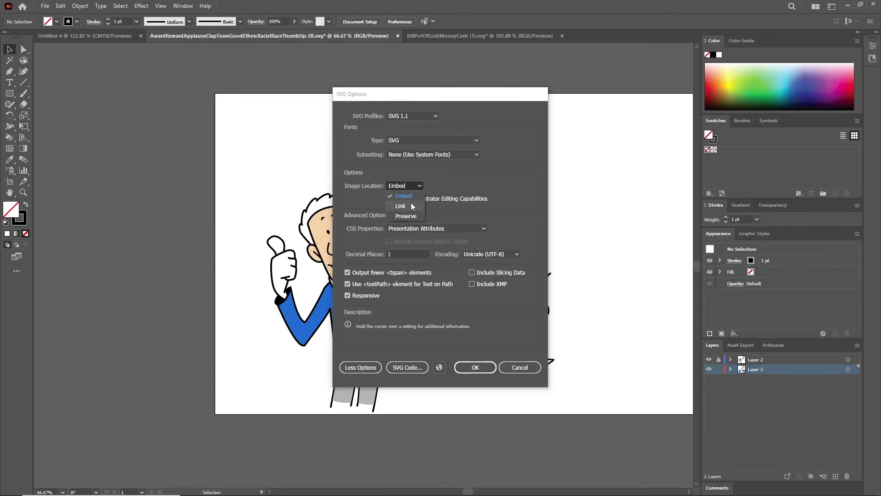
click(412, 195)
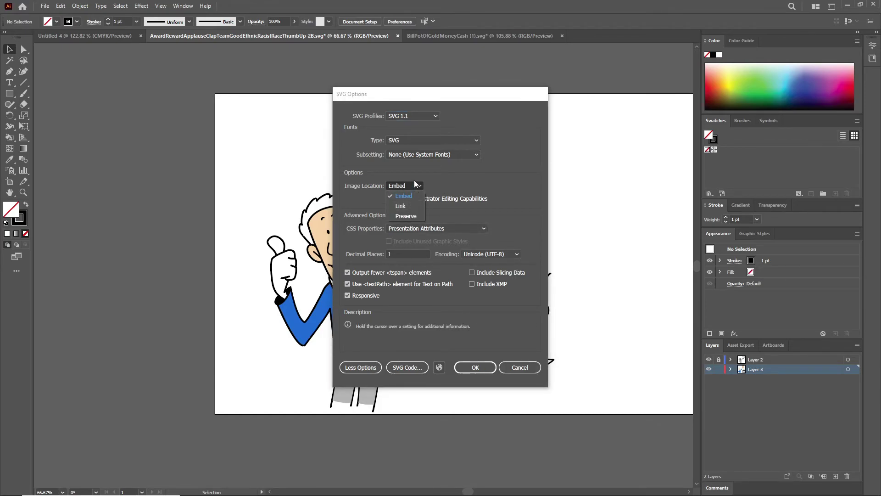
click(475, 230)
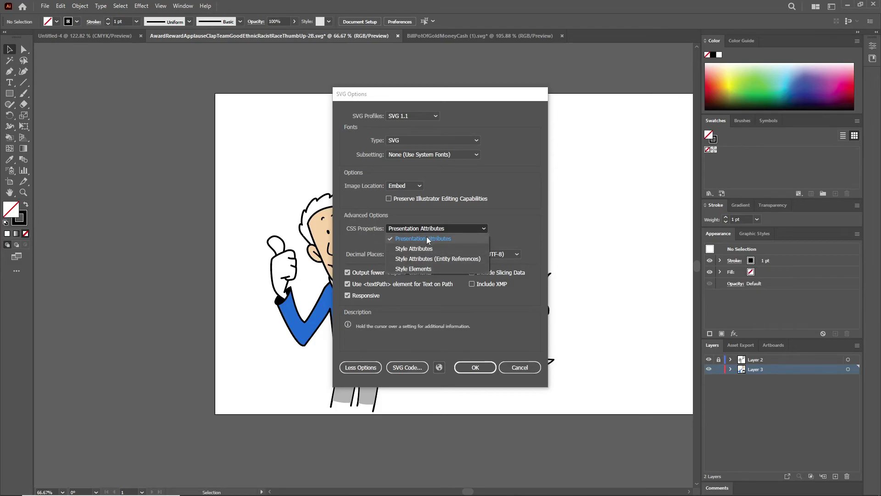
click(447, 230)
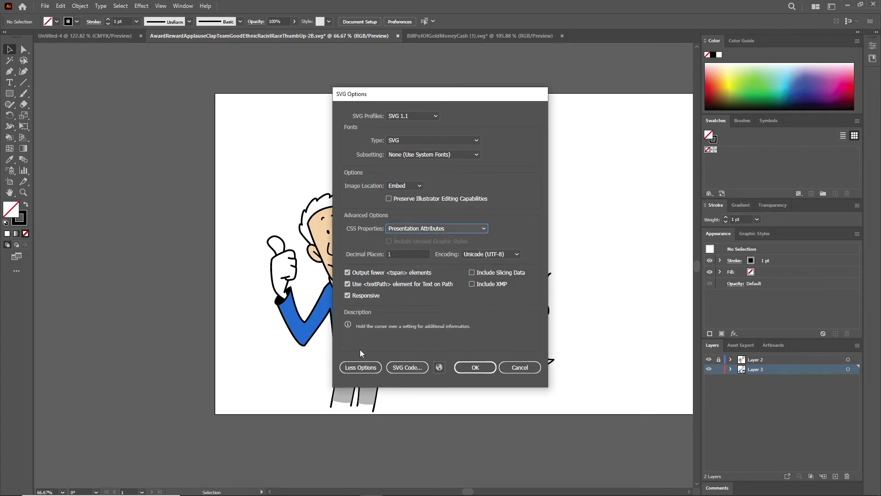
click(352, 366)
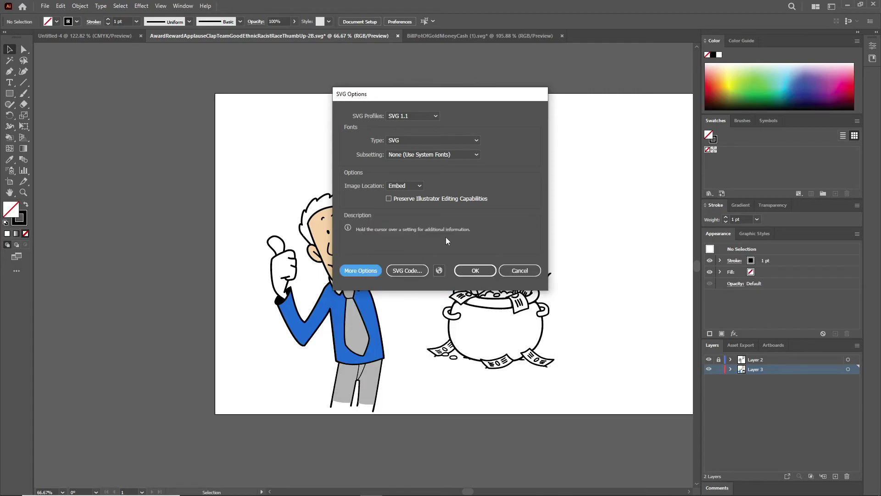
click(353, 272)
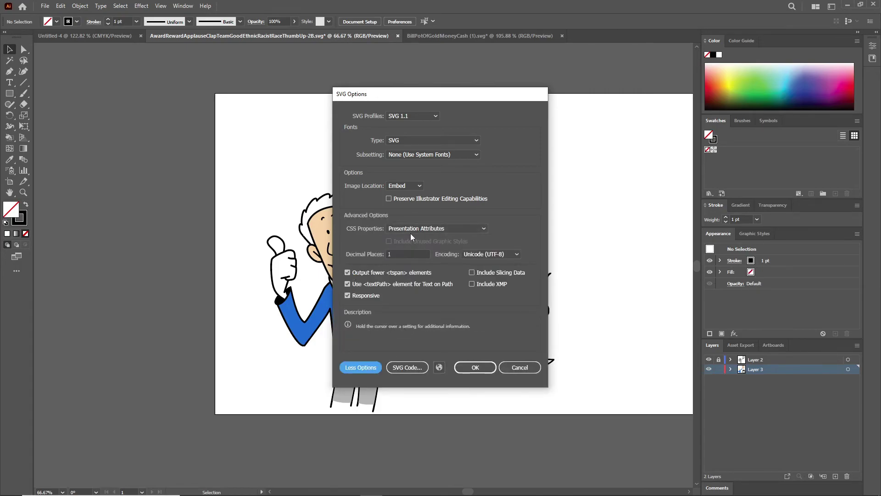
click(463, 369)
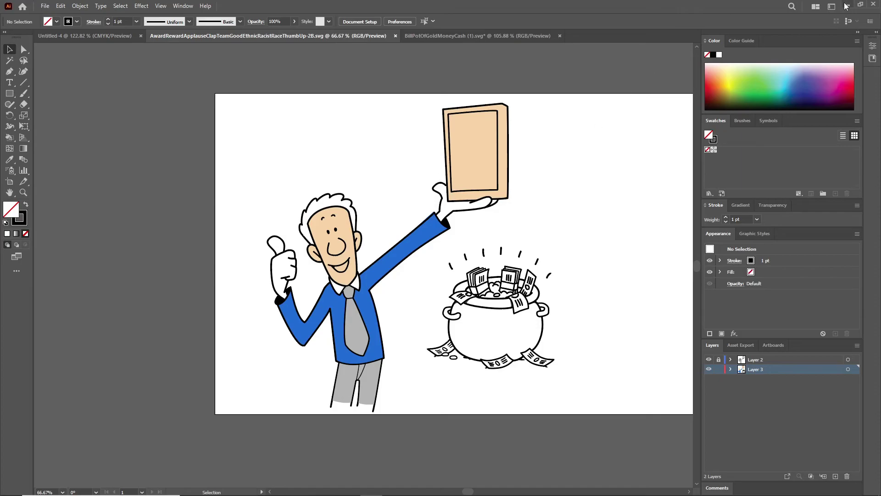
Step: Import the businessman-and-pot SVG into a new blank scribe and start its preview
click(394, 486)
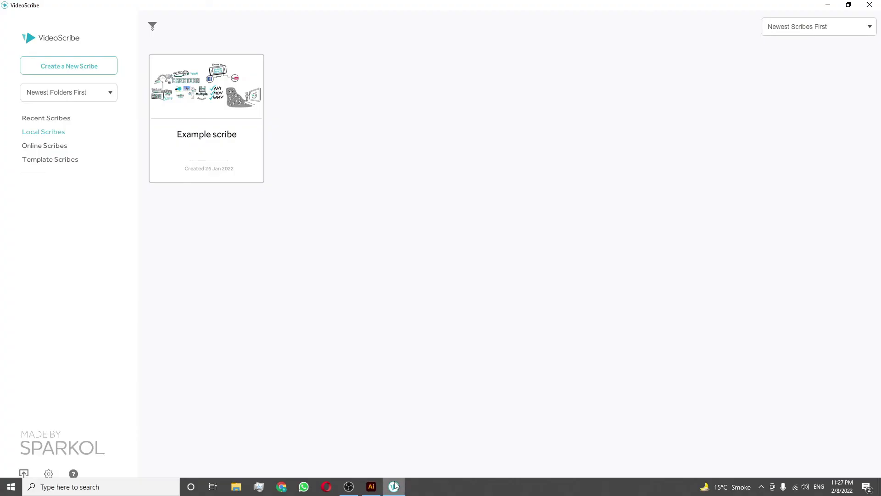
click(95, 68)
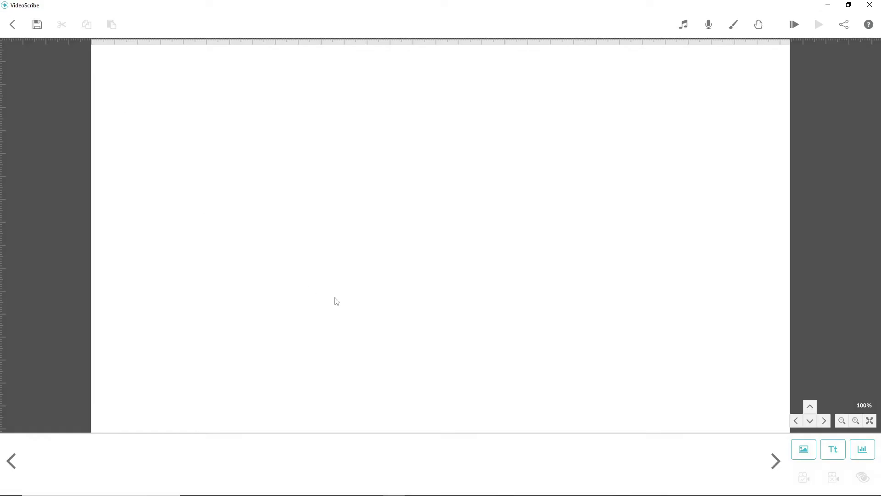
click(800, 450)
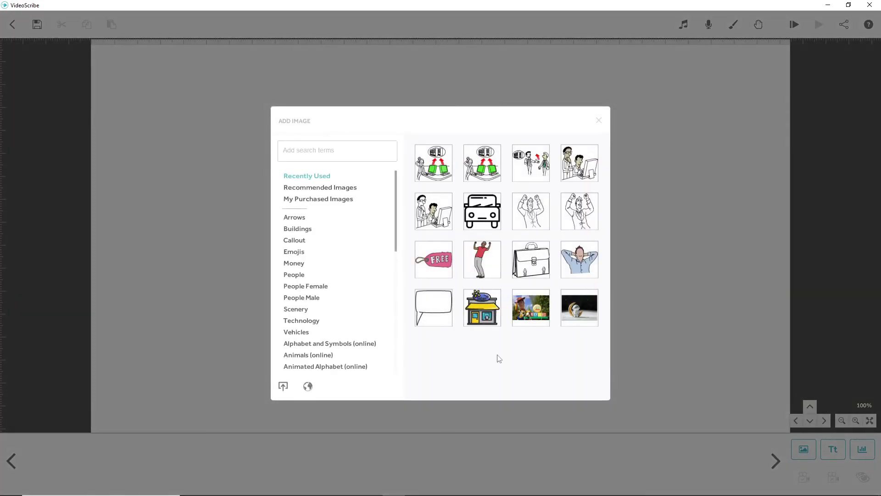
click(283, 386)
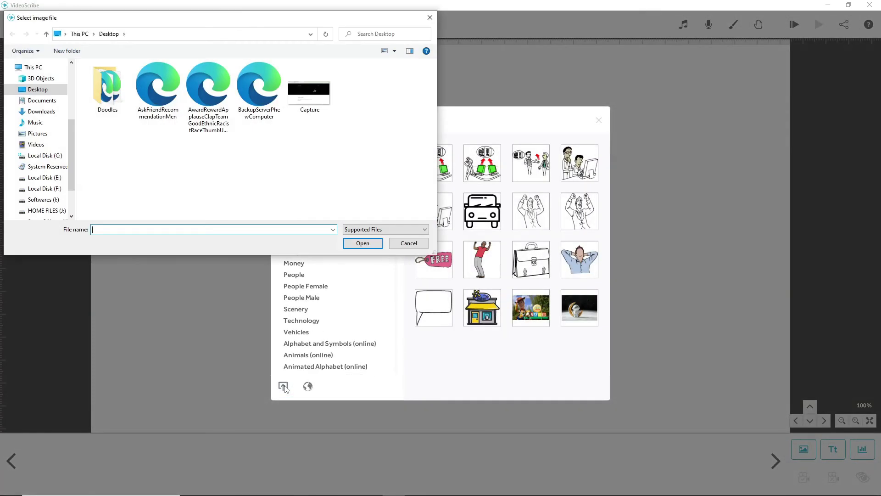
click(202, 100)
click(362, 244)
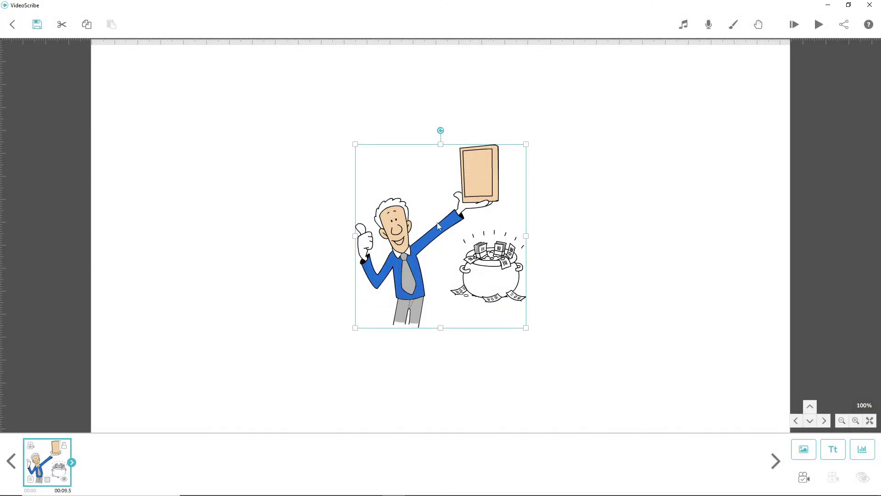
click(818, 24)
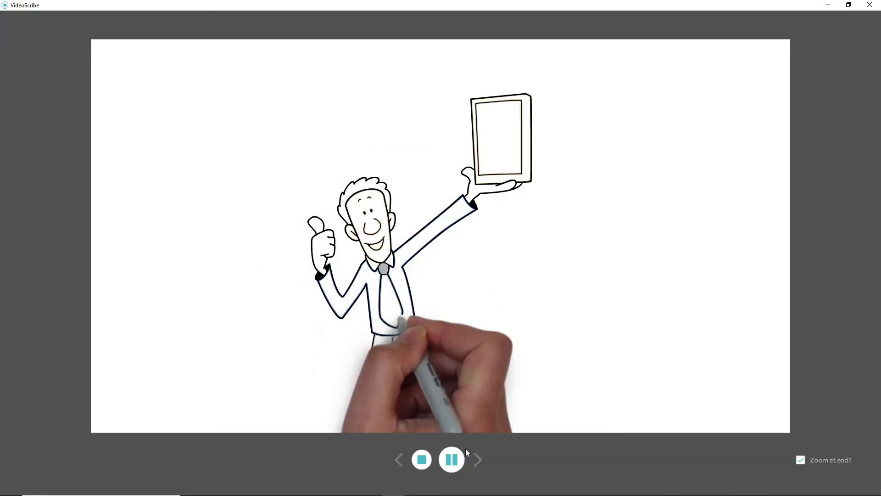
Step: Replay the scribe preview until the coloured businessman and pot are fully drawn
click(422, 459)
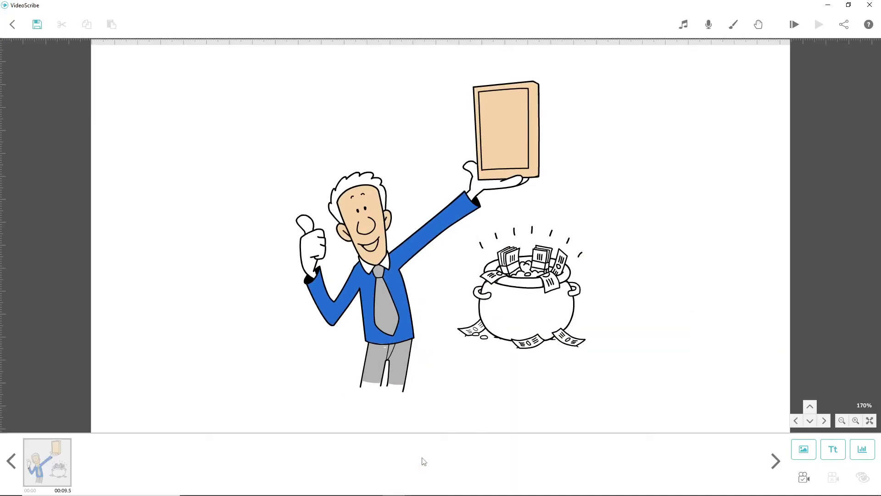
click(516, 284)
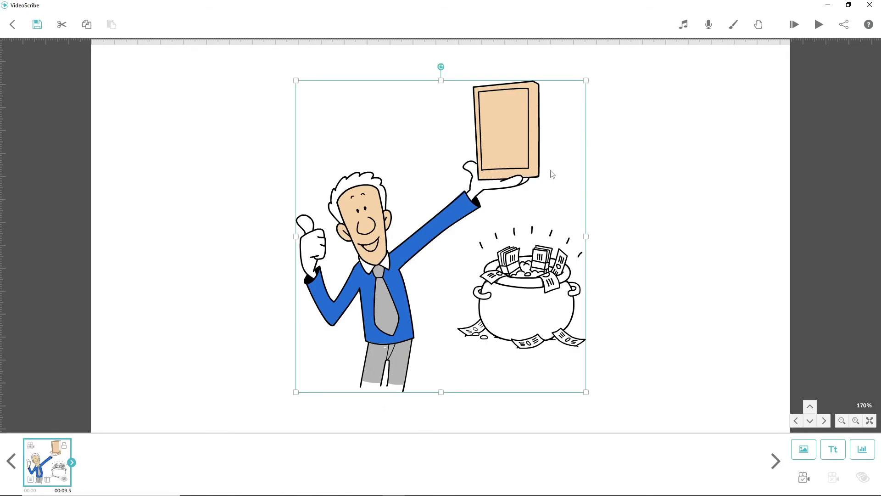
click(819, 25)
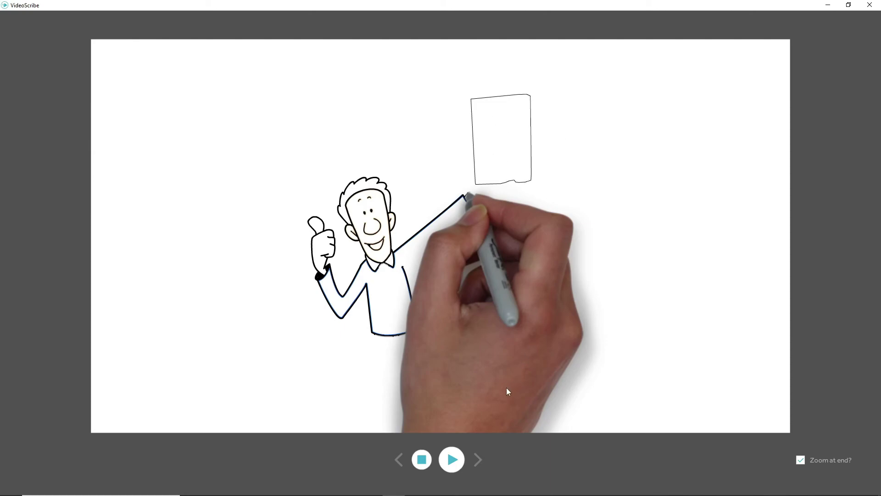
click(452, 457)
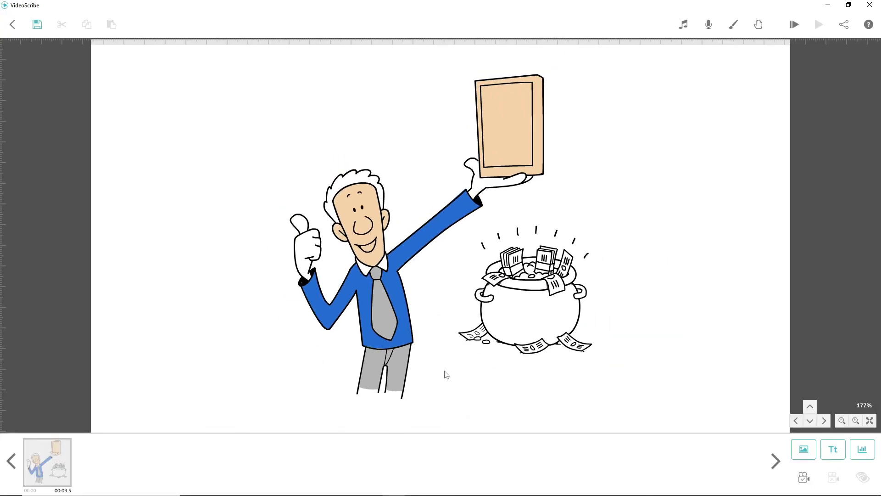
scroll(445, 374, down, 1)
scroll(445, 374, up, 3)
scroll(445, 374, down, 3)
Step: Add a 'PROFESSIONAL VOICE OVER' text element to the scribe canvas
click(829, 451)
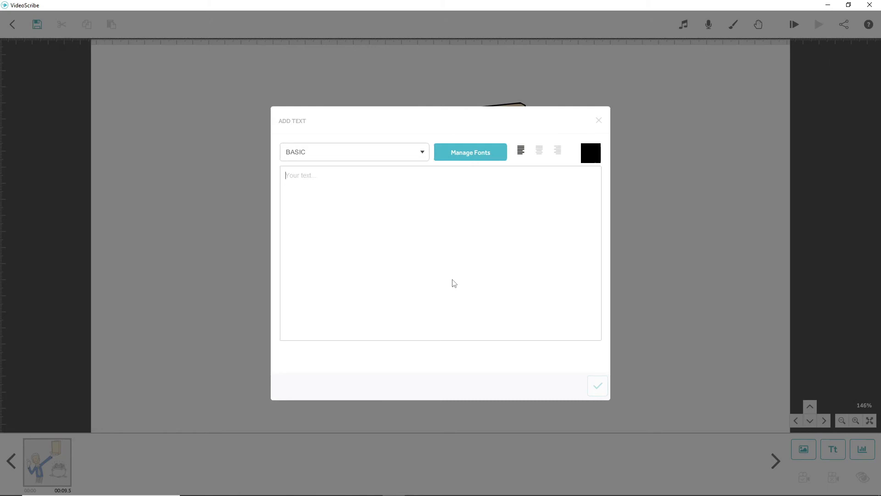
text(professional Voice Over)
click(596, 386)
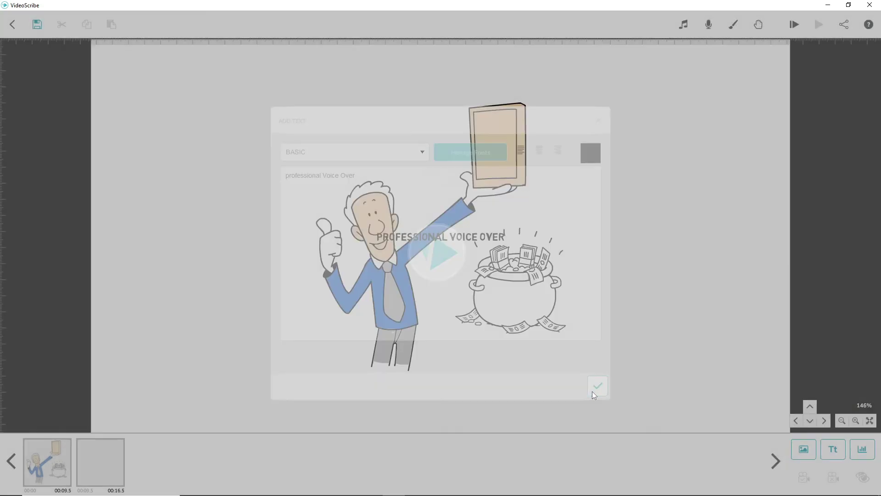
Step: Reposition the PROFESSIONAL VOICE OVER text away from the money pot
drag(438, 242, 413, 223)
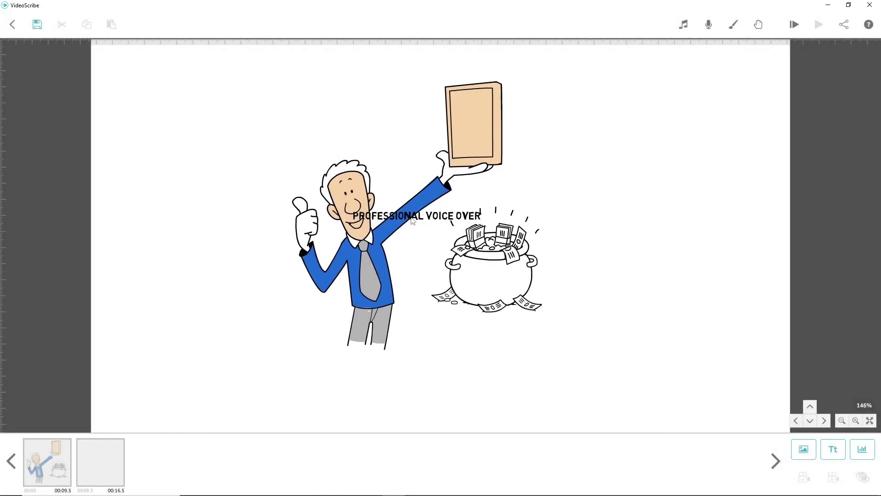
click(111, 464)
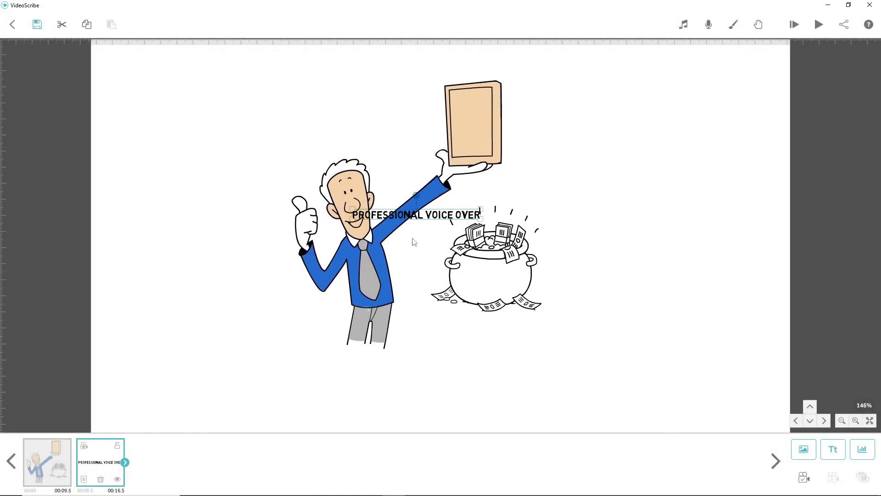
drag(427, 220, 591, 320)
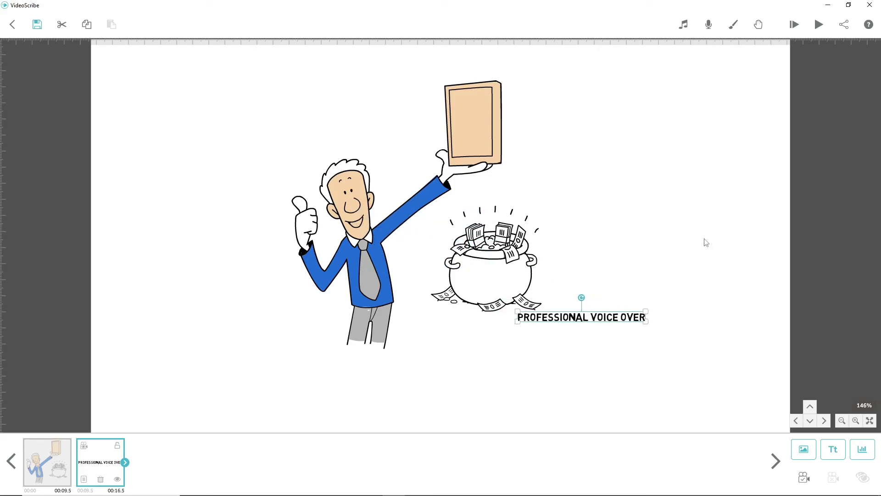
drag(704, 242, 347, 280)
click(201, 356)
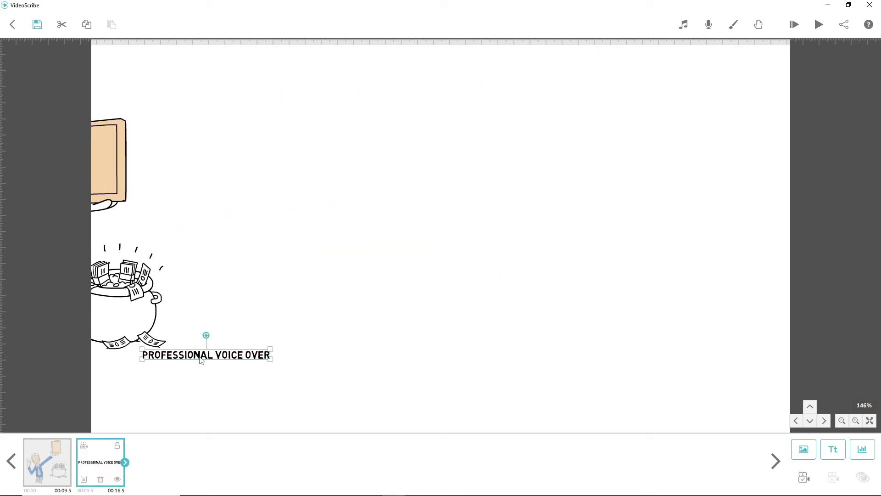
mouse_move(202, 356)
mouse_down()
mouse_move(351, 331)
mouse_move(635, 202)
mouse_up()
drag(615, 291, 261, 393)
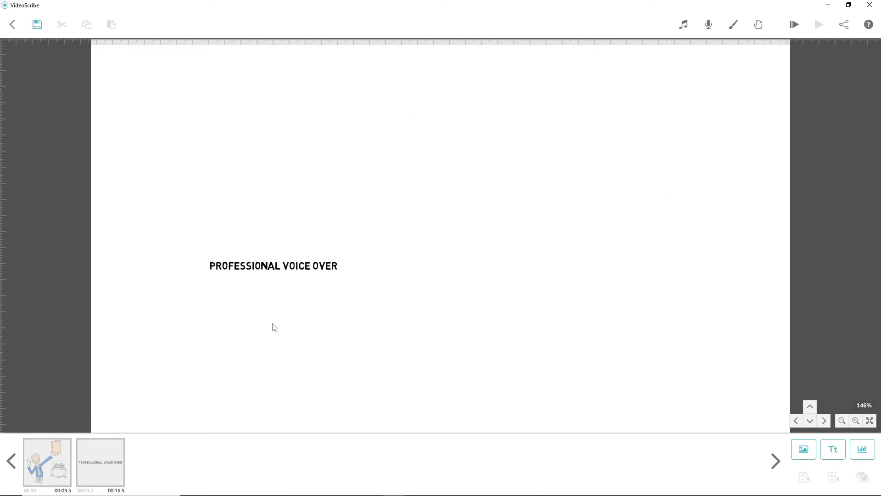
Step: Give the PROFESSIONAL VOICE OVER text a different drawing hand
double_click(296, 270)
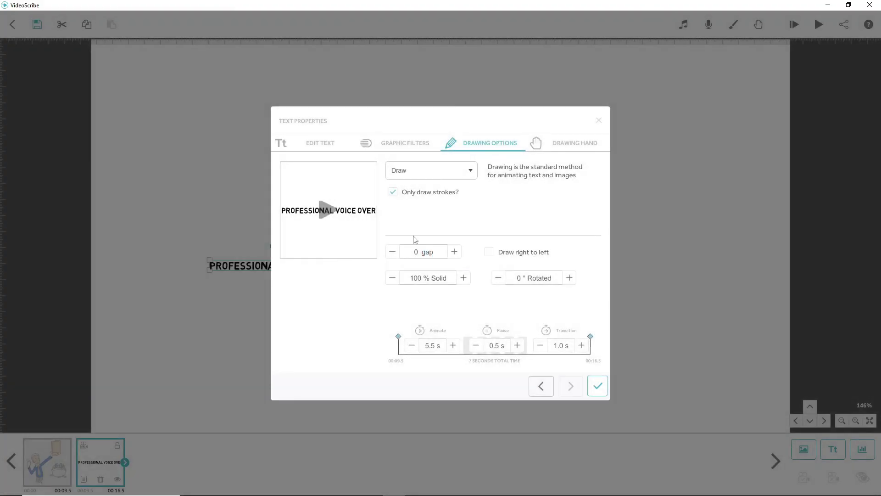
click(569, 143)
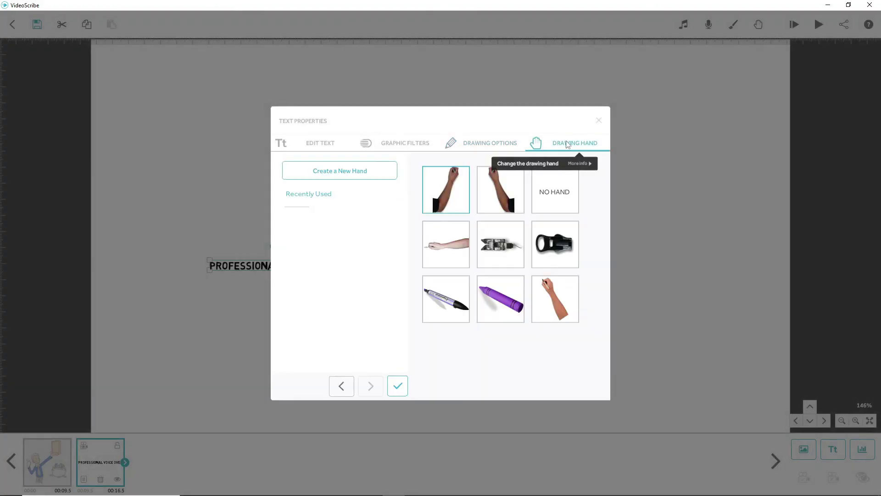
click(557, 305)
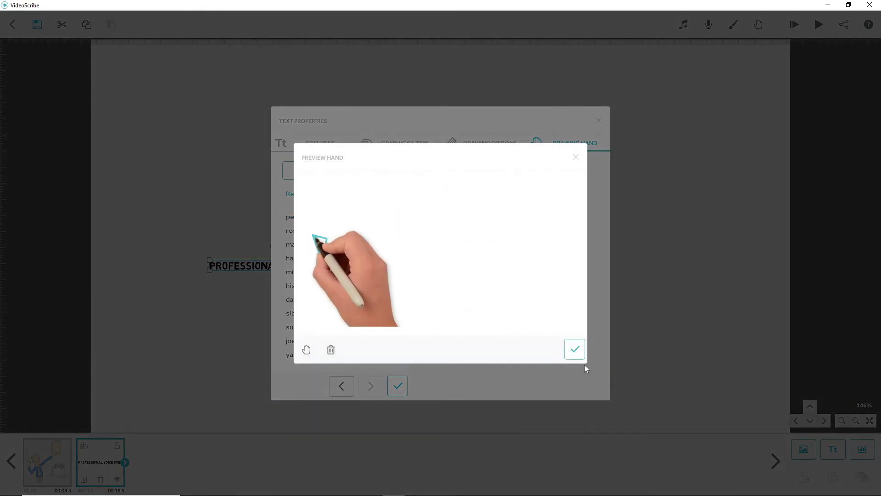
click(576, 348)
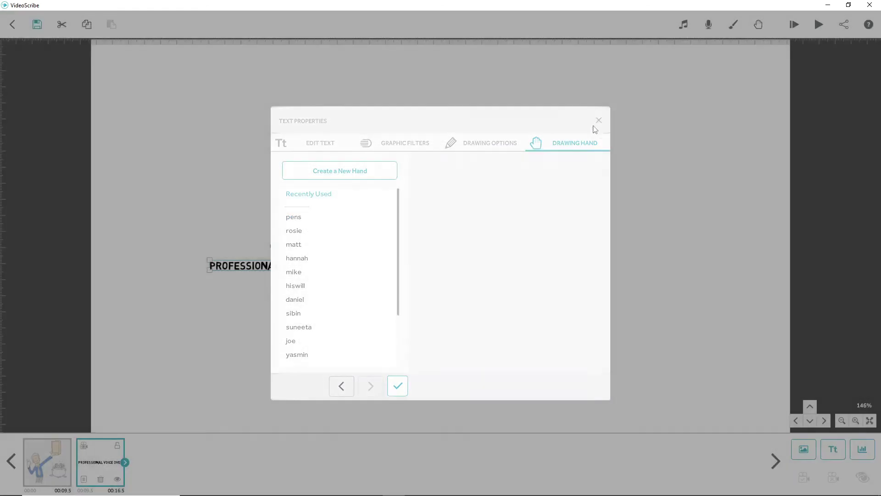
click(598, 121)
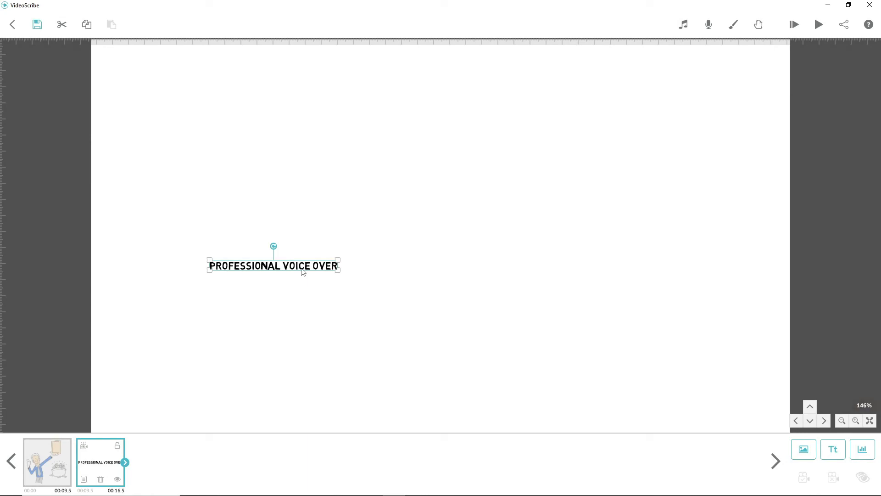
Step: Move the text toward the canvas centre and enlarge it to nearly full canvas width
mouse_move(303, 272)
mouse_down()
mouse_move(501, 198)
mouse_move(501, 218)
mouse_up()
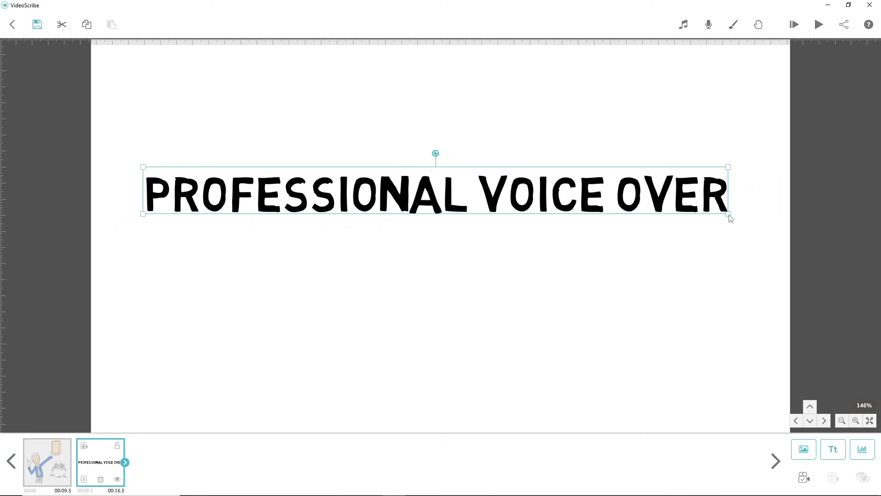
drag(728, 214, 729, 219)
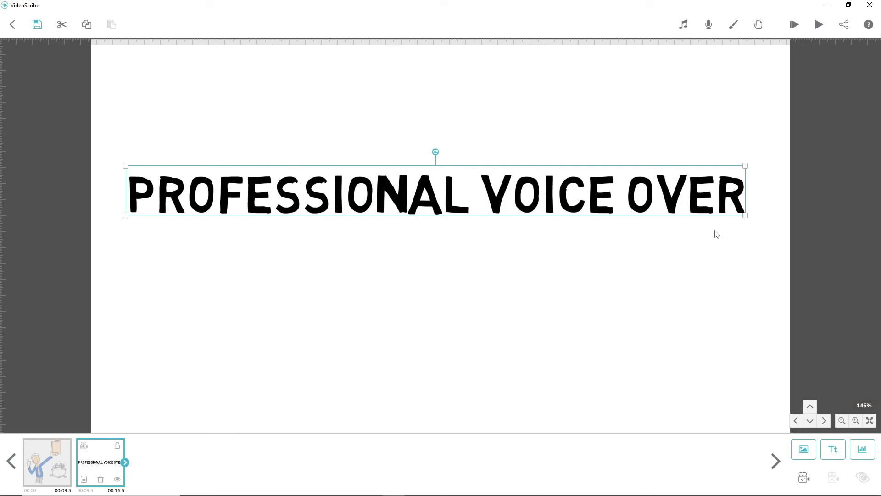
drag(627, 202, 628, 264)
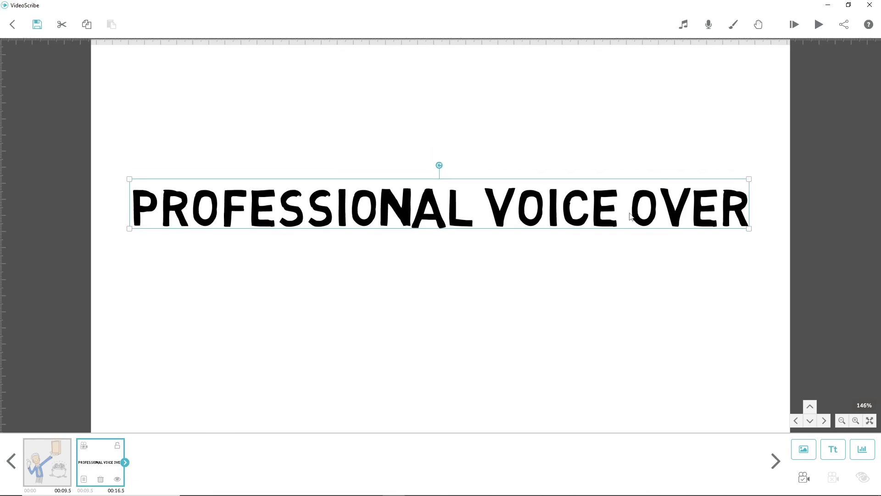